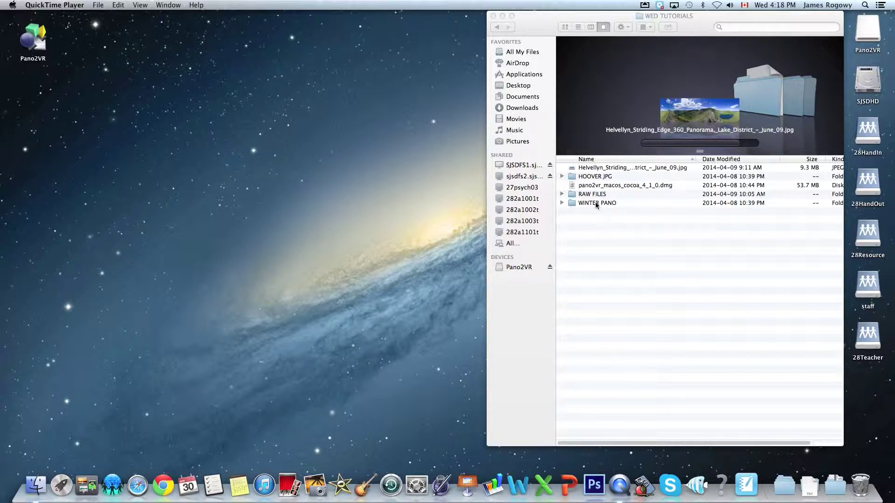
Open the WINTER PANO folder and preview its photos in order from STA_1418.JPG to STI_1426.JPG.
double_click(594, 202)
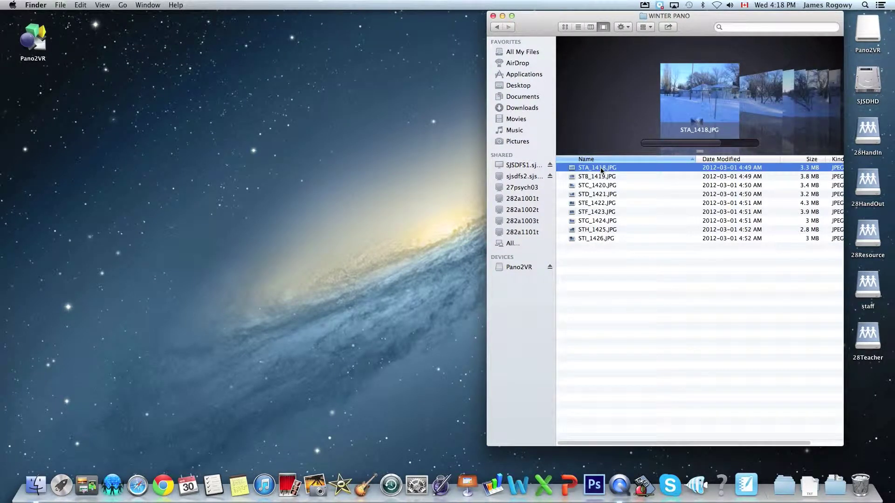
key("space")
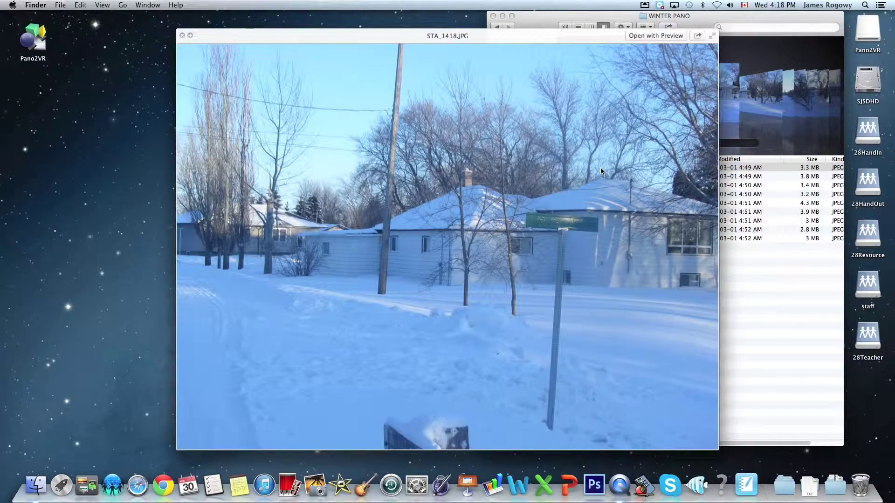
key("Down")
key("Down")
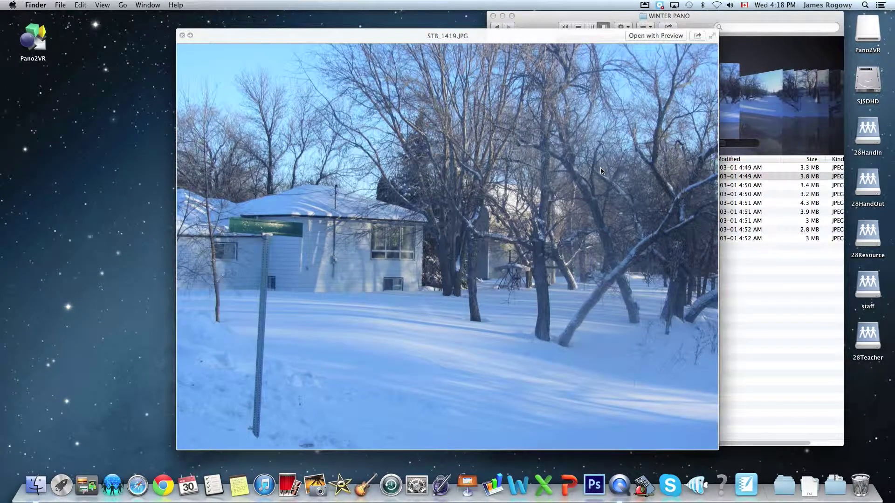
key("Down")
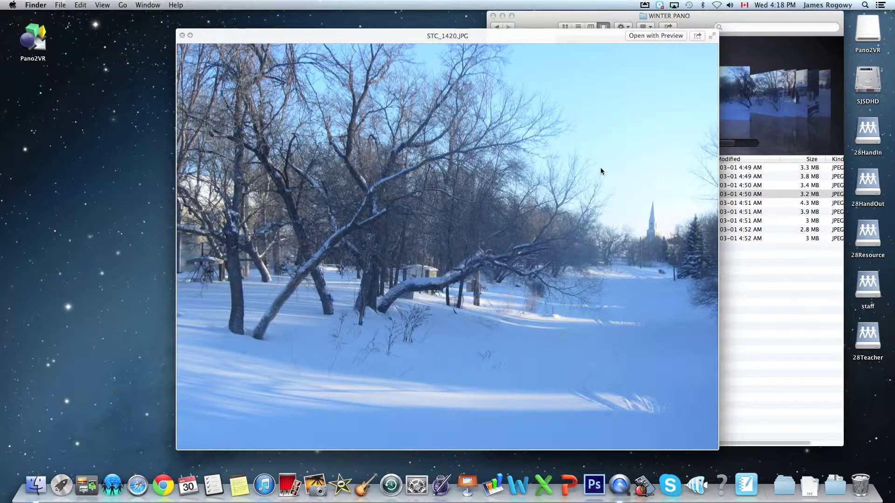
key("Down")
key("Down")
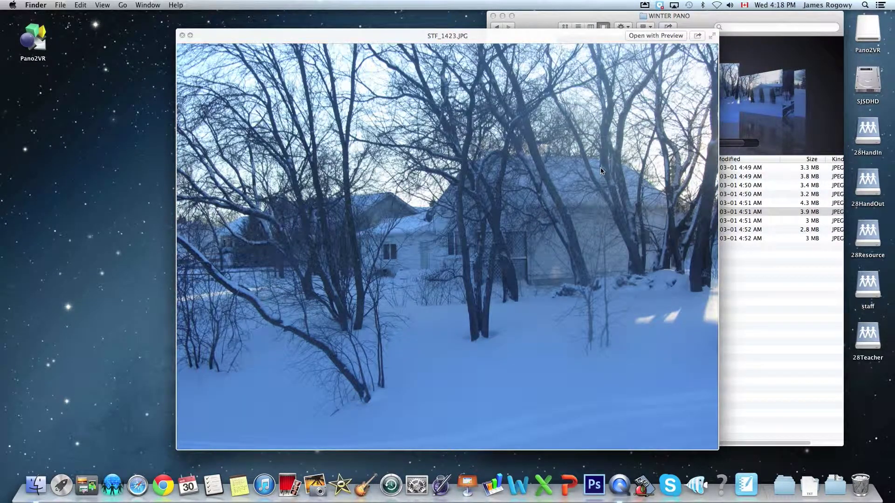
key("Down")
key("Down")
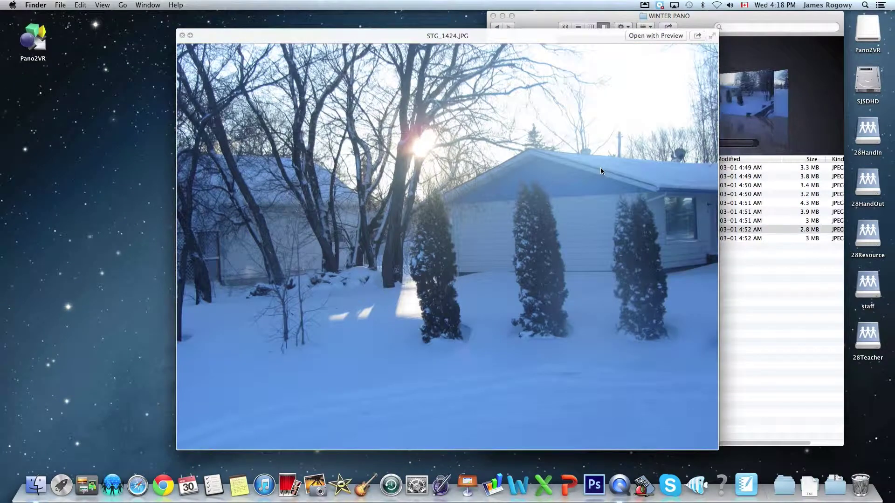
key("Down")
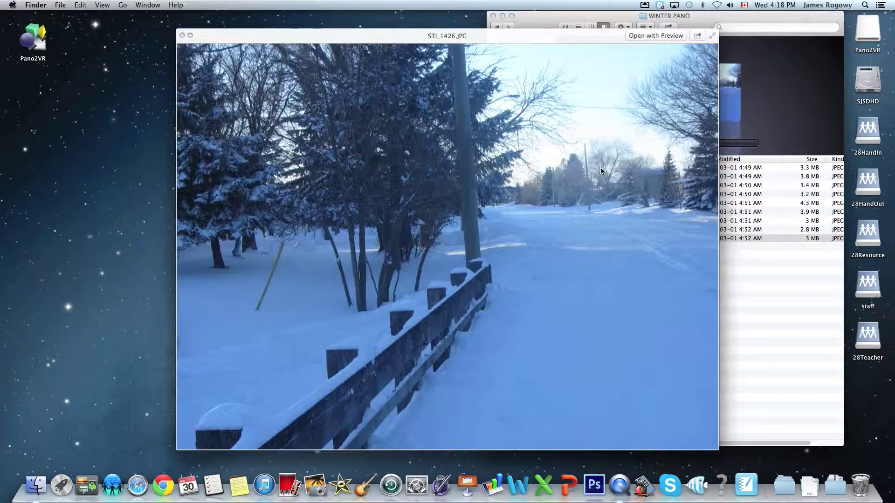
Go back through the previewed winter photos to the first one, STA_1418.JPG.
key("Up")
key("Up")
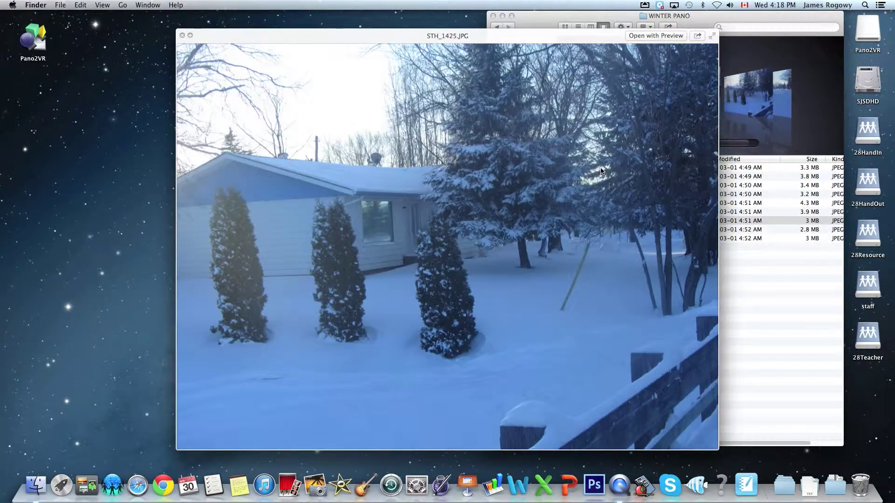
key("Up")
key("Up")
key("Up")
key("Up")
key("Up")
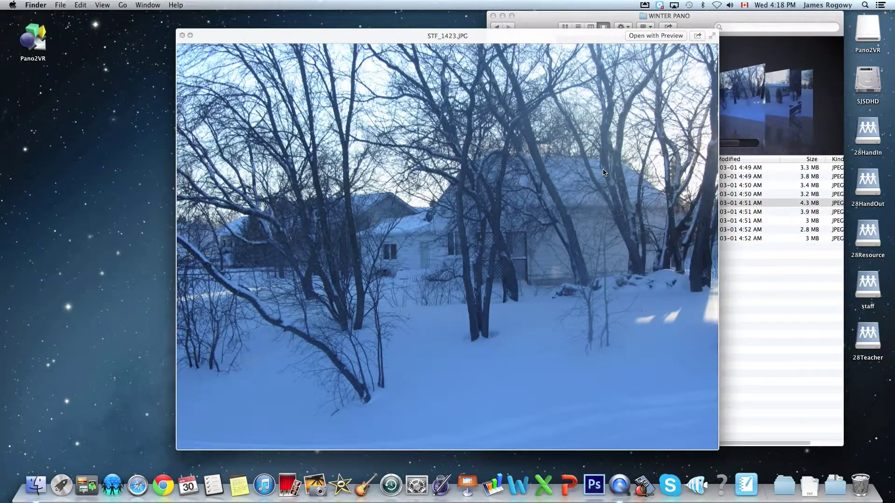
key("Up")
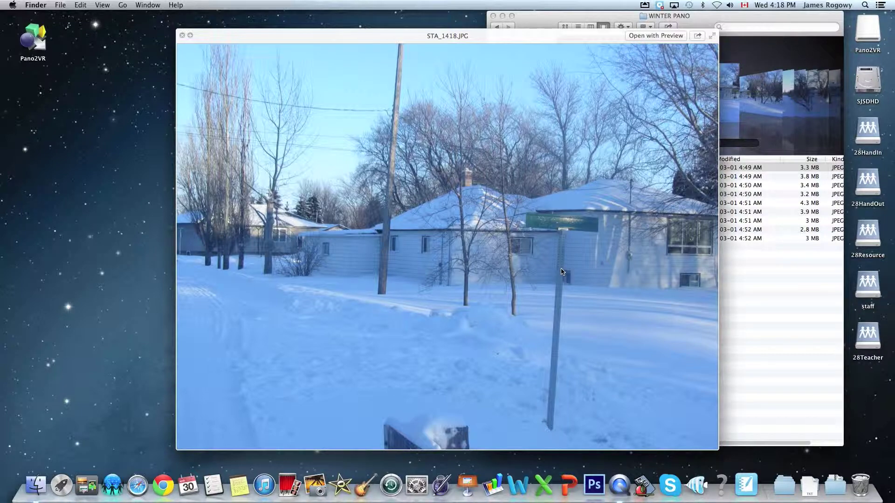
Compare the overlap between STA_1418.JPG and STB_1419.JPG, view STC_1420.JPG, and close the preview.
key("Down")
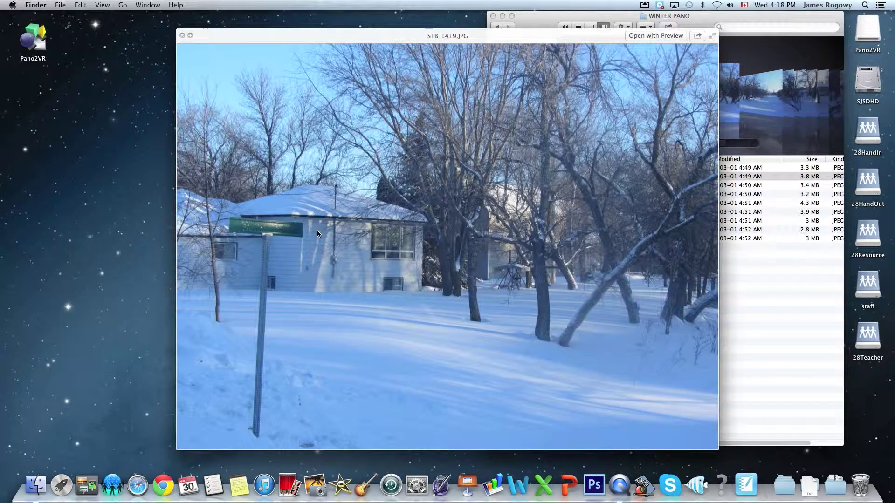
key("Up")
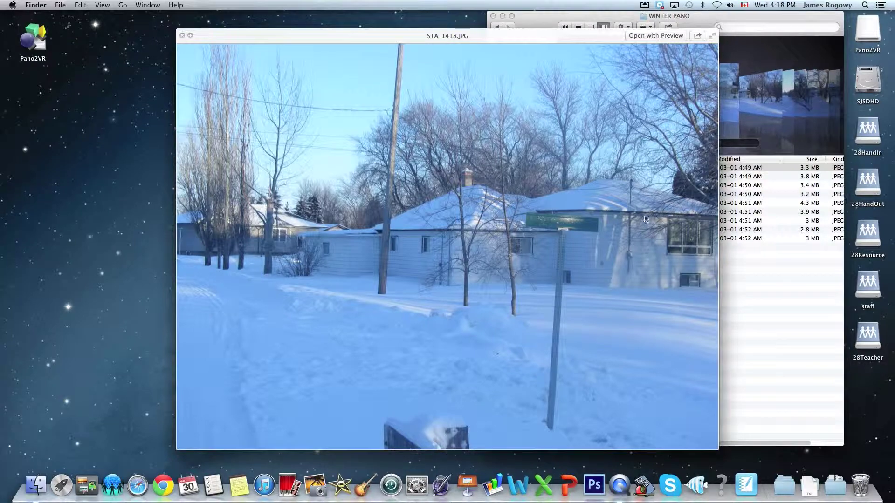
key("Down")
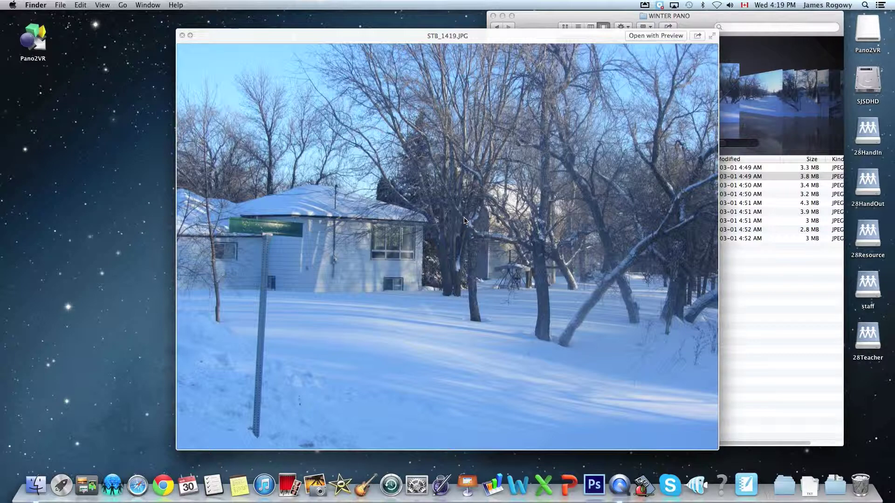
key("Up")
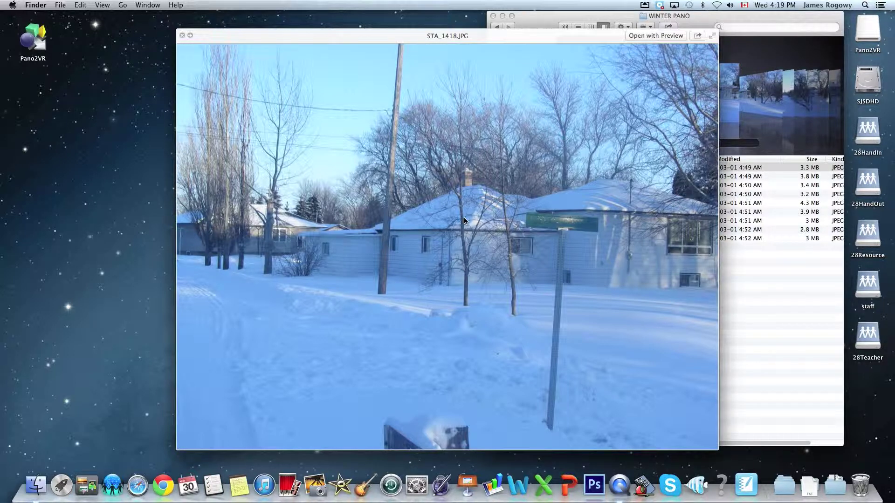
key("Down")
key("Down")
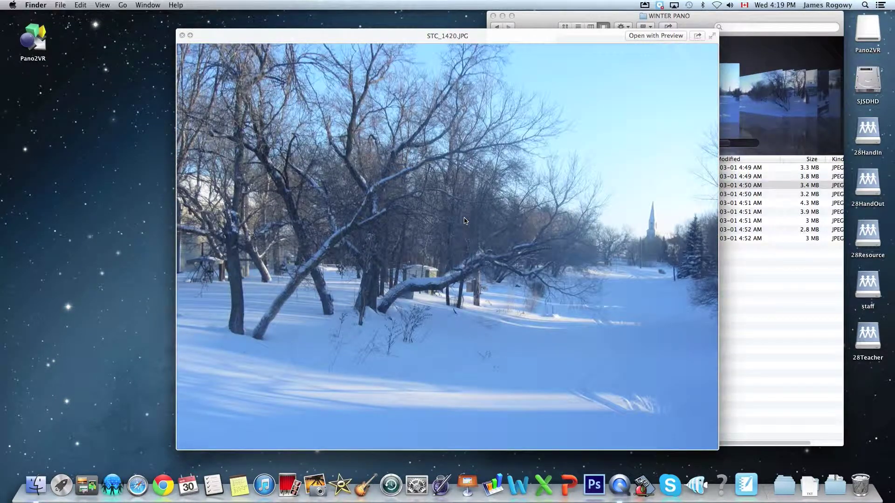
key("space")
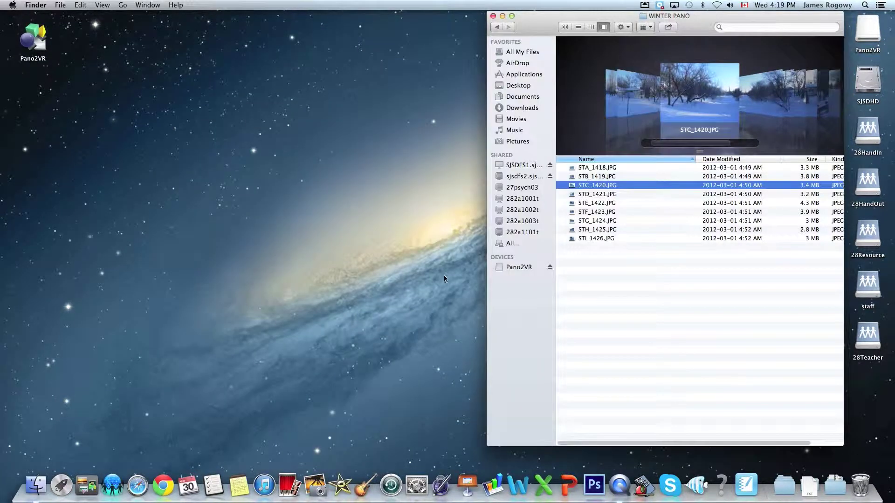
left_click(633, 275)
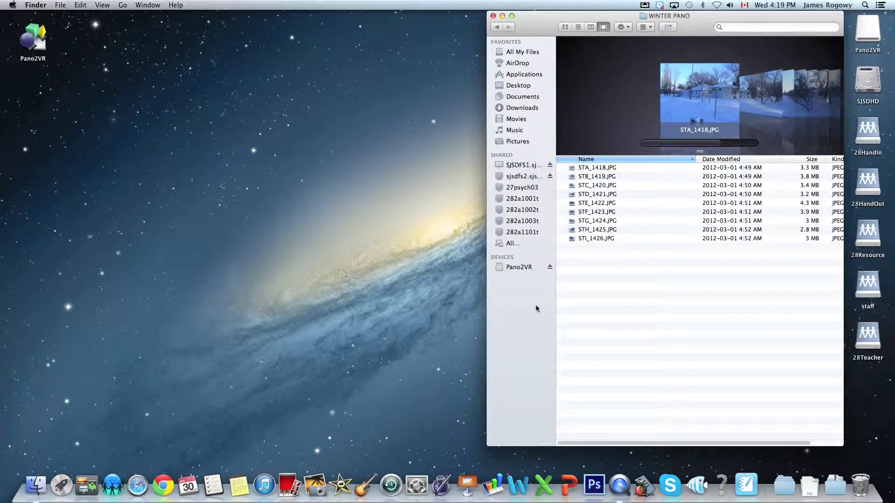
Switch to Photoshop.
left_click(593, 486)
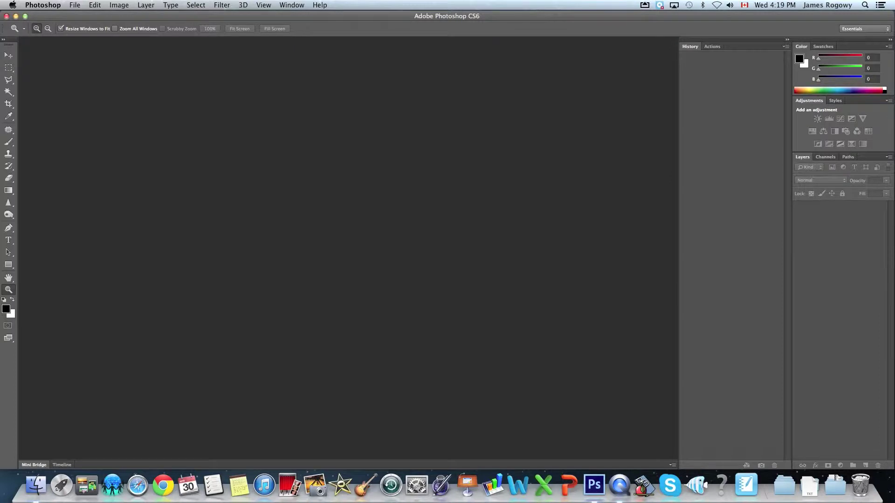
left_click(75, 4)
mouse_move(88, 177)
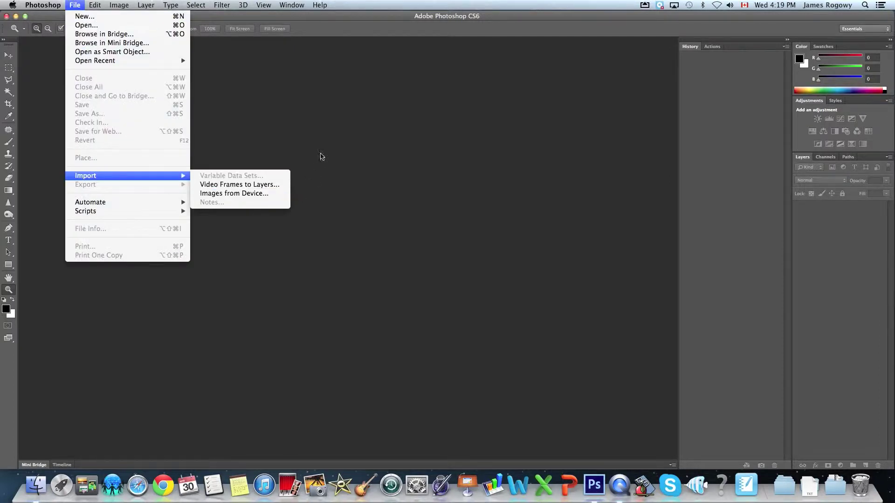
left_click(341, 129)
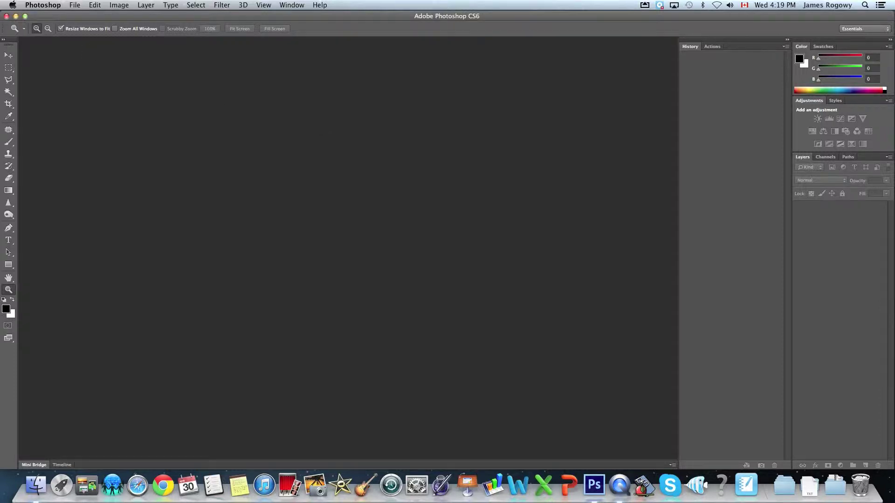
left_click(75, 5)
mouse_move(98, 205)
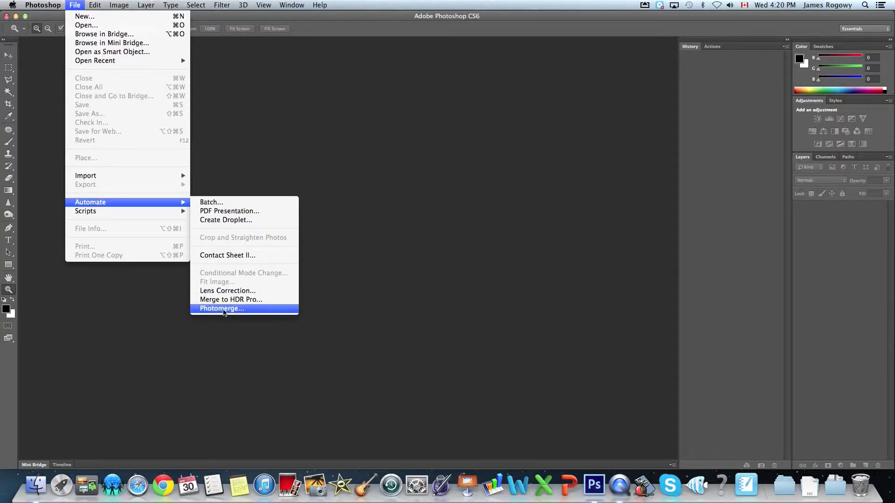
left_click(222, 309)
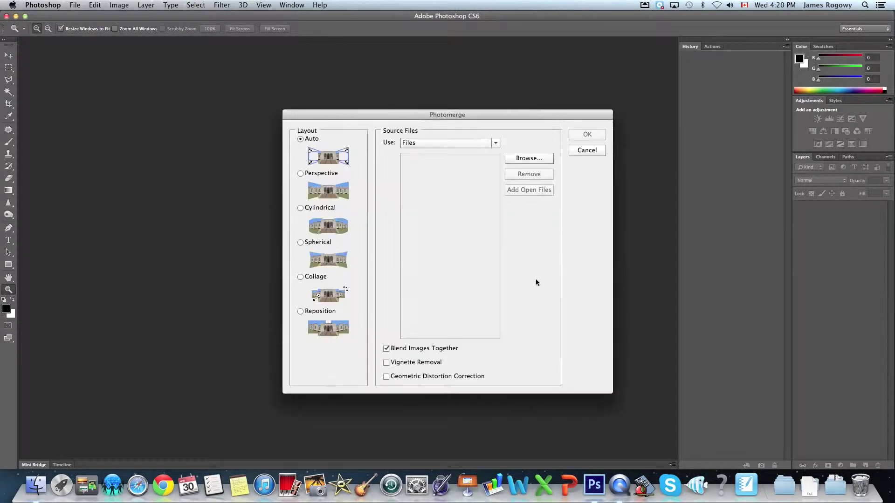
left_click(527, 160)
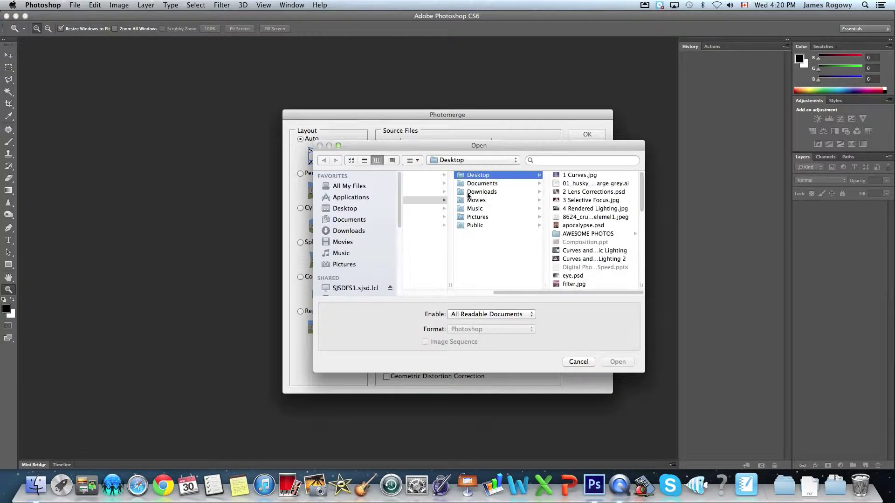
left_click_drag(508, 293, 419, 292)
scroll(354, 283, "down", 3)
scroll(354, 283, "down", 3)
scroll(357, 277, "up", 6)
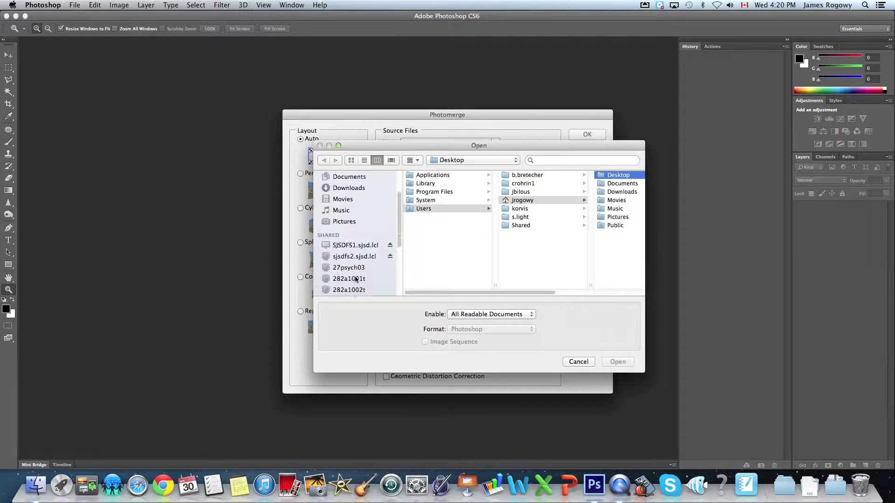
scroll(357, 277, "down", 5)
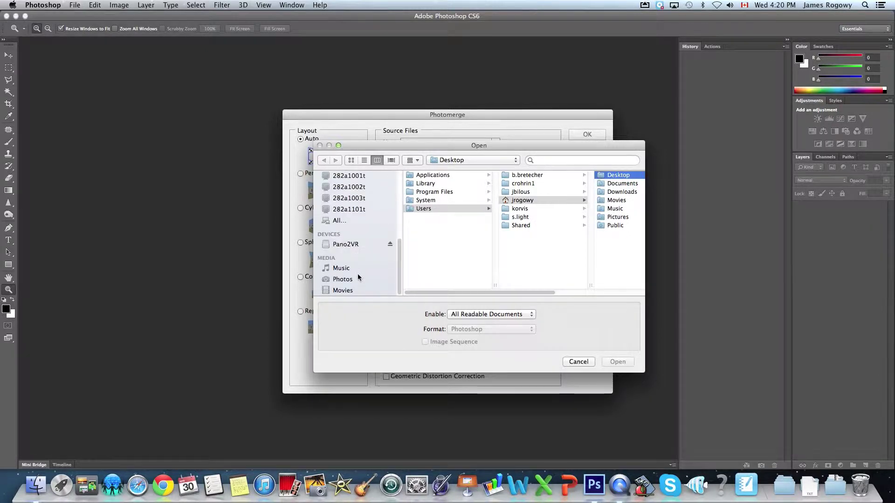
scroll(359, 276, "up", 5)
left_click(589, 361)
left_click(586, 150)
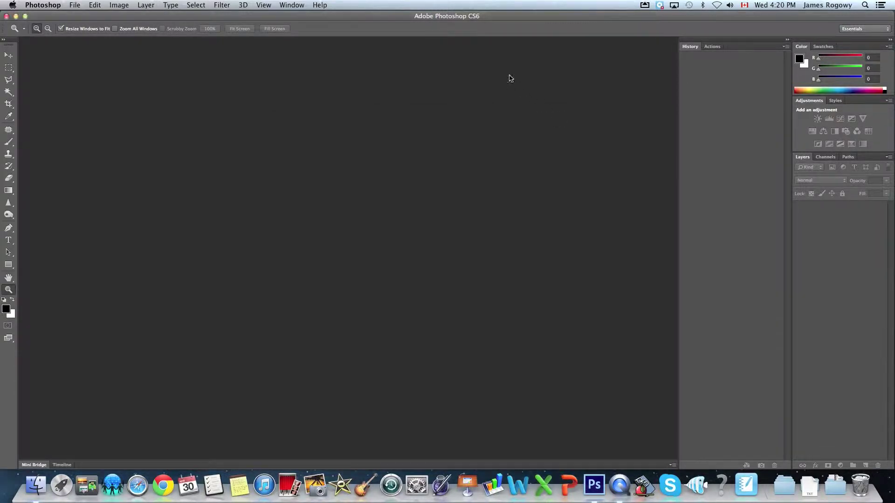
Uncover the Finder window, go up to the handout folder, and copy WED TUTORIALS from WEEK 9 to the desktop.
left_click_drag(458, 16, 456, 373)
left_click(498, 24)
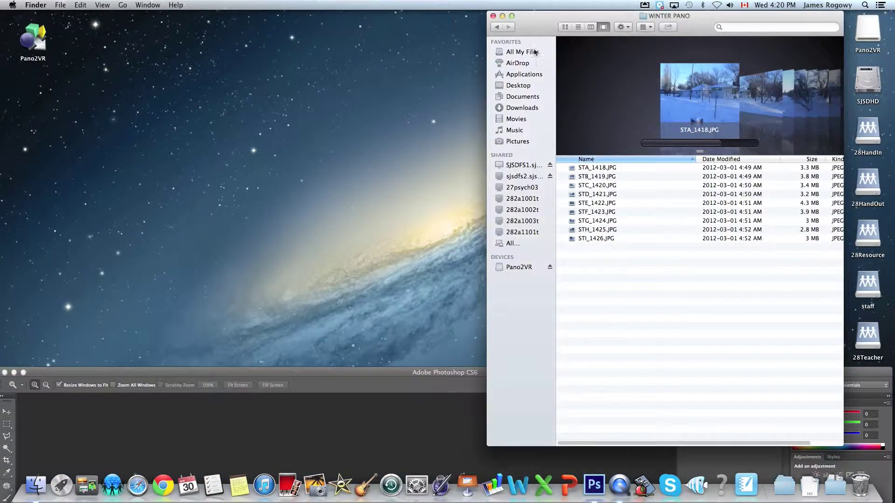
left_click(498, 27)
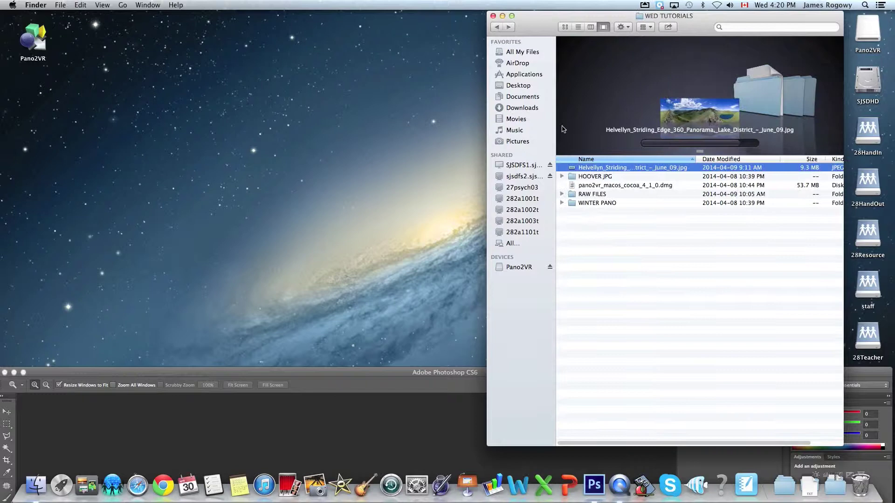
left_click(498, 27)
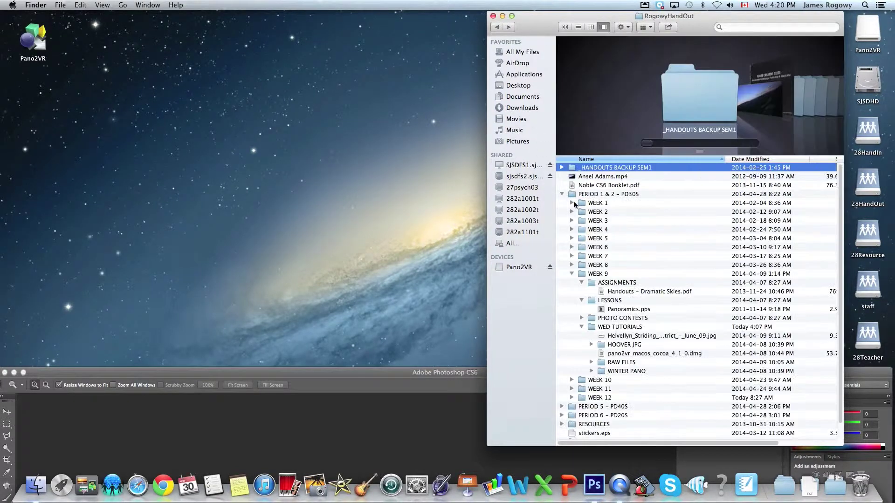
left_click(609, 326)
mouse_move(609, 325)
left_mouse_down()
mouse_move(606, 200)
mouse_move(606, 328)
left_mouse_up()
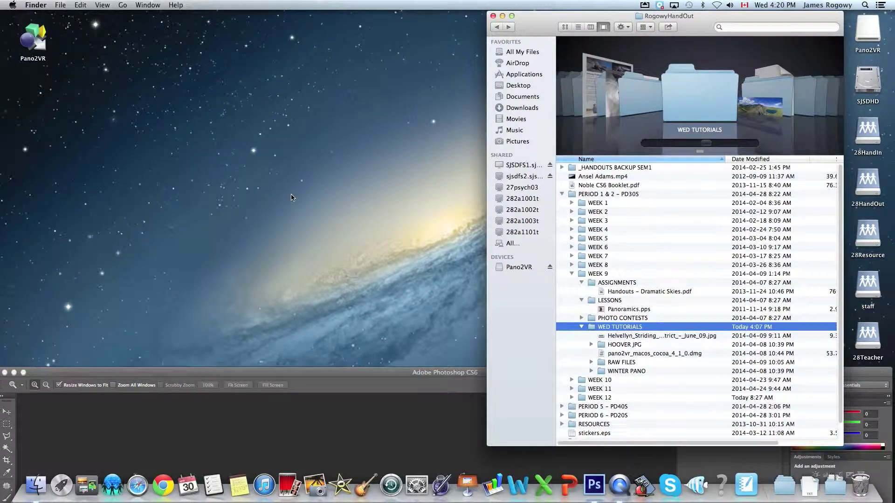
left_click_drag(291, 198, 291, 197)
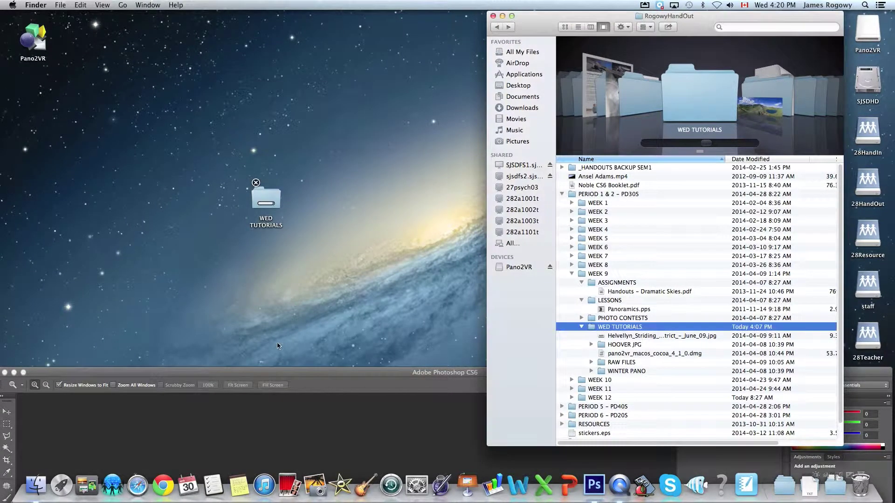
Switch back to Photoshop and move its window up to fill the screen again.
left_click(280, 373)
left_click_drag(280, 374, 294, 134)
left_click(51, 178)
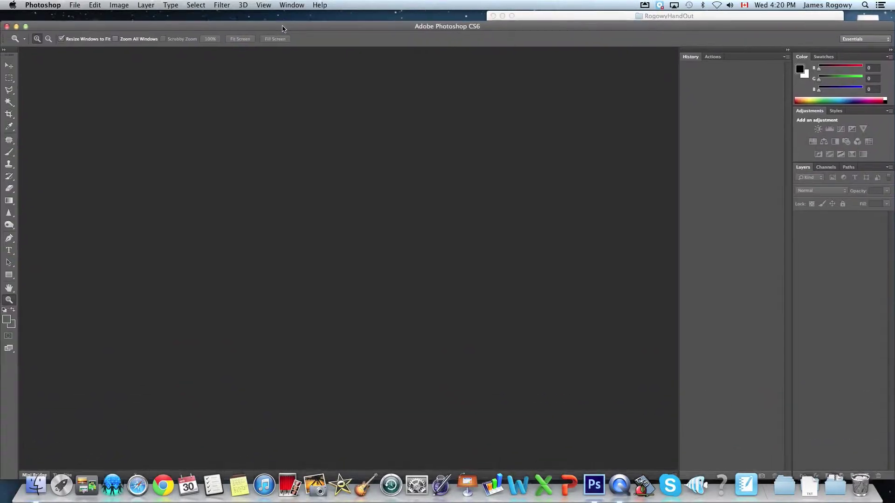
Start Photomerge and browse for source files in the WINTER PANO folder inside WED TUTORIALS on the desktop.
left_click(75, 5)
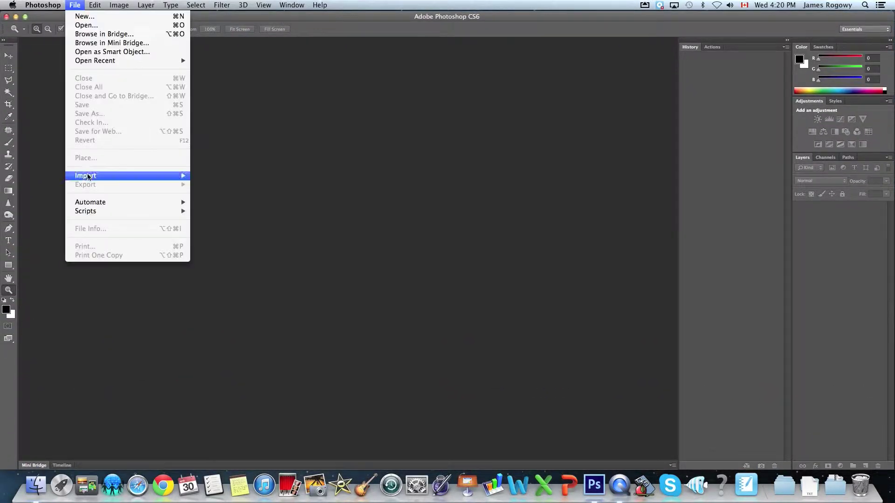
mouse_move(97, 200)
left_click(231, 309)
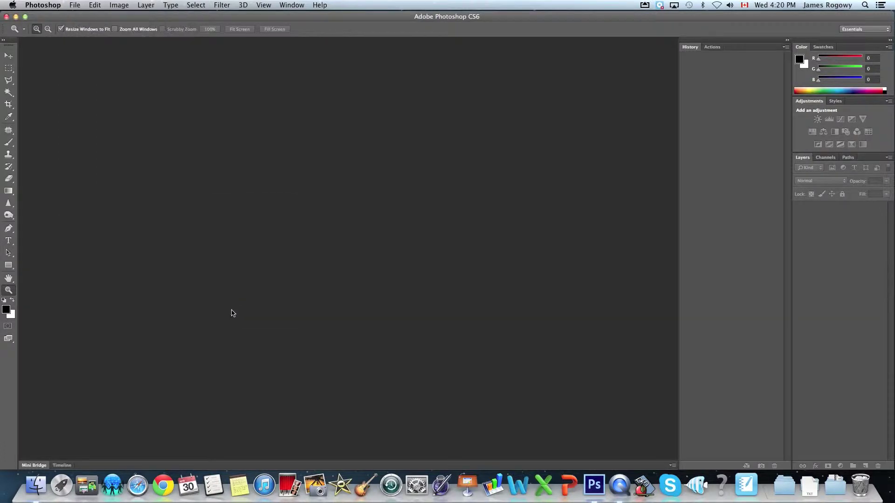
left_click(525, 159)
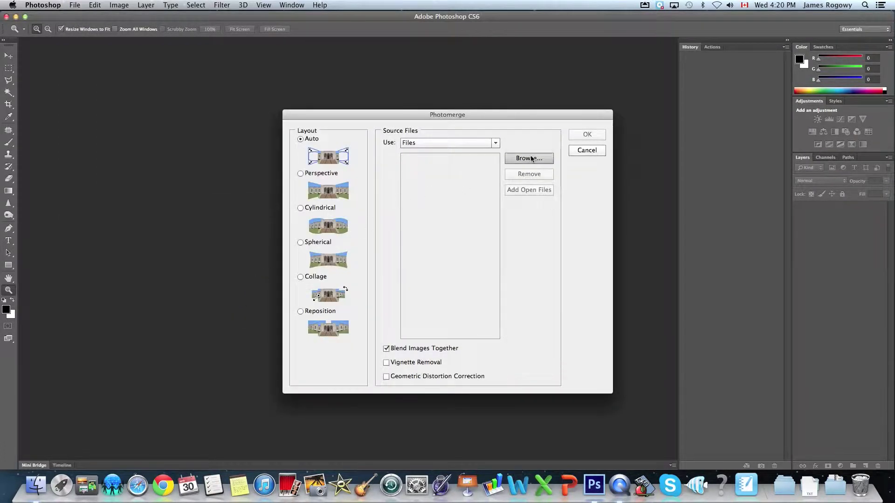
left_click_drag(495, 190, 505, 288)
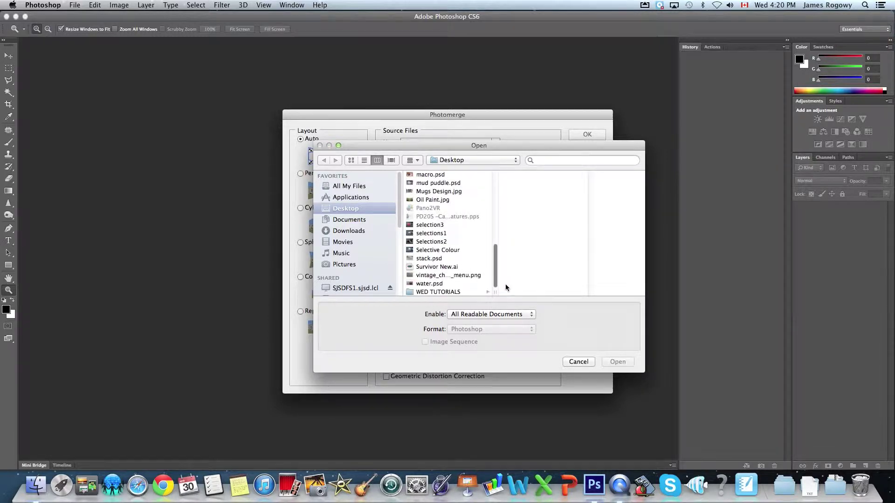
left_click(461, 292)
left_click(524, 209)
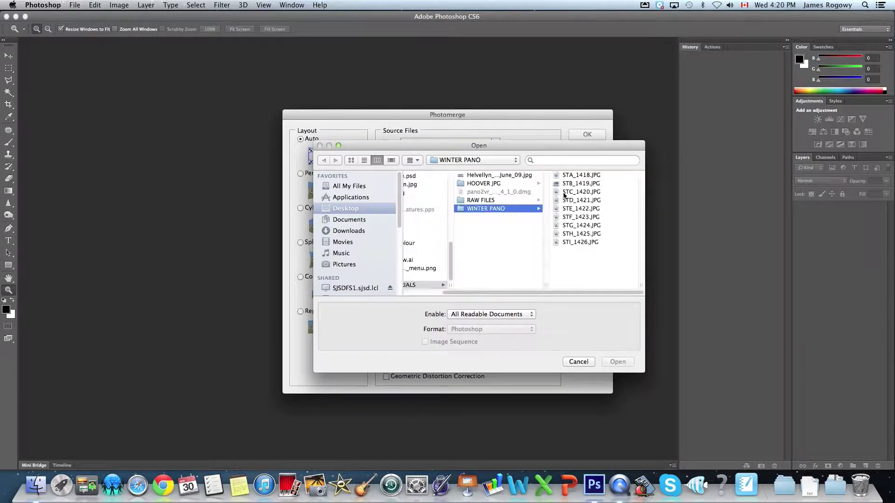
Add STA_1418.JPG through STI_1426.JPG as source files and run Photomerge with the Auto layout and Blend Images Together.
left_click(569, 178)
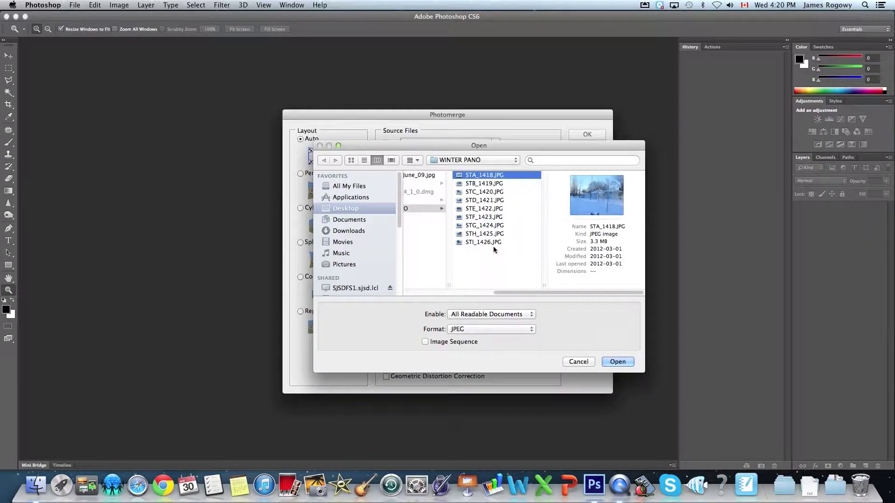
left_click(498, 243, "shift")
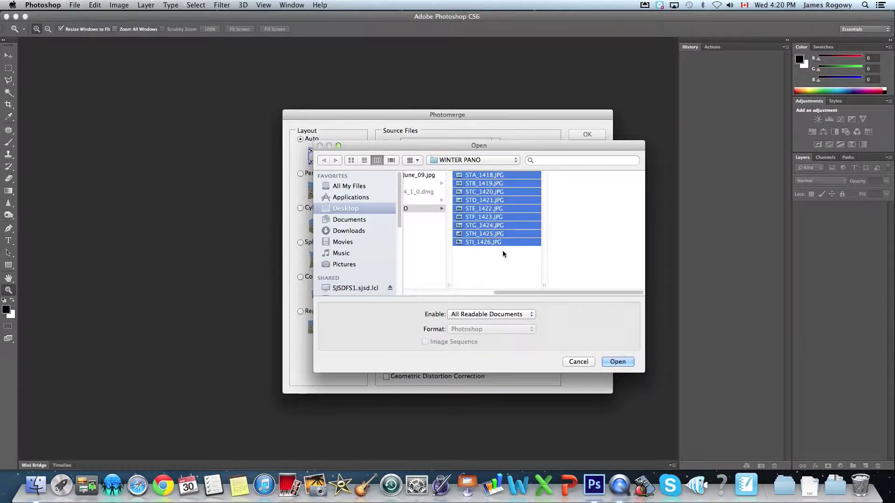
left_click(618, 363)
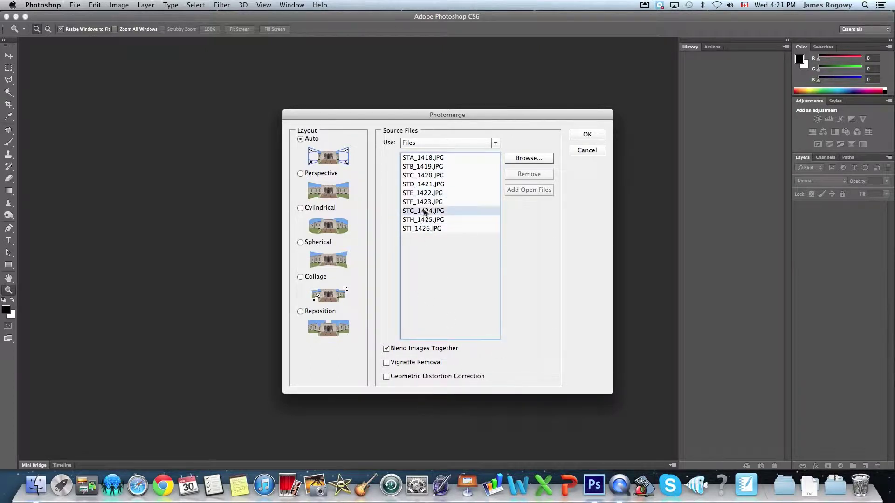
left_click(585, 135)
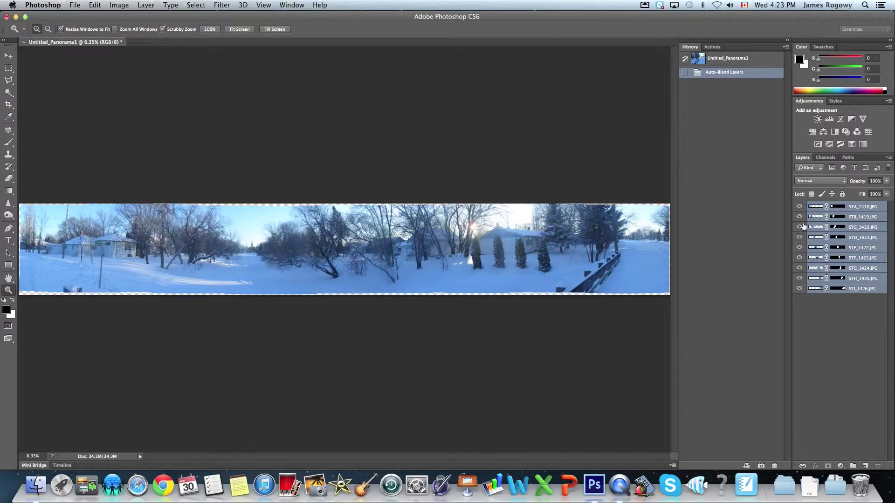
Examine the merged panorama up close, from the church steeple to the houses and back across the trees, for blending quality.
left_click(249, 254)
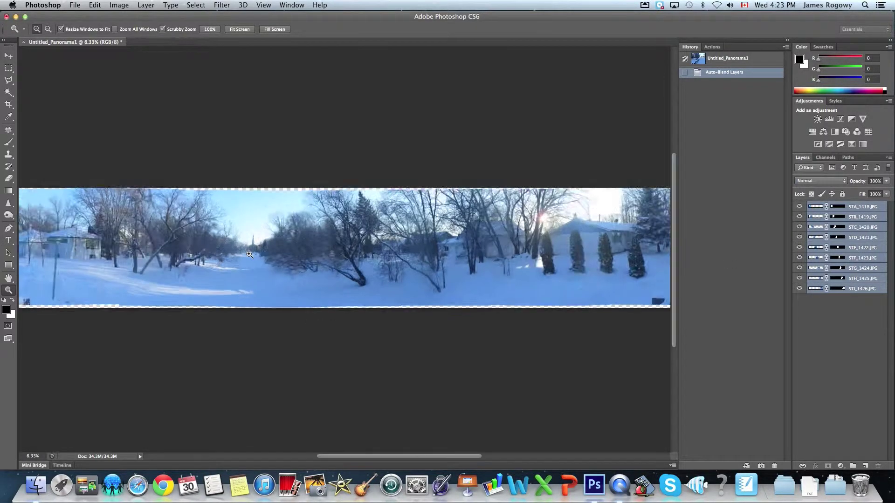
left_click(249, 254)
left_click(249, 254)
left_click(249, 254)
left_click(250, 254)
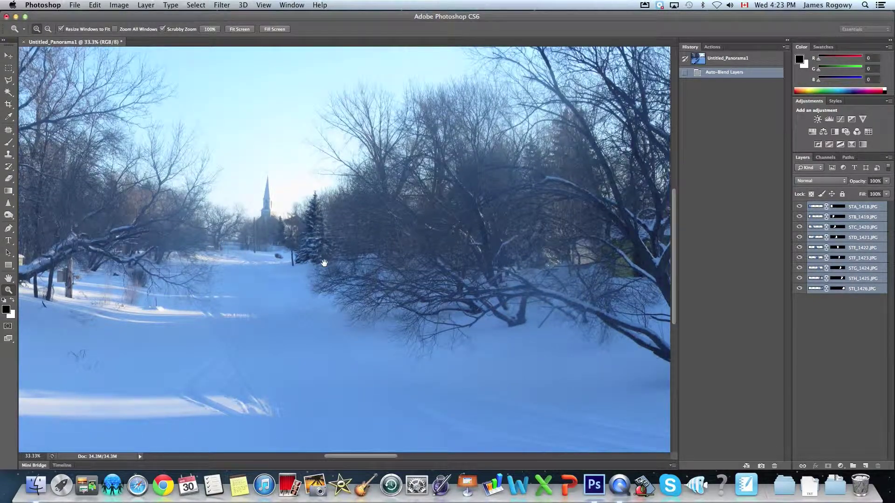
scroll(326, 245, "left", 15)
scroll(328, 245, "left", 12)
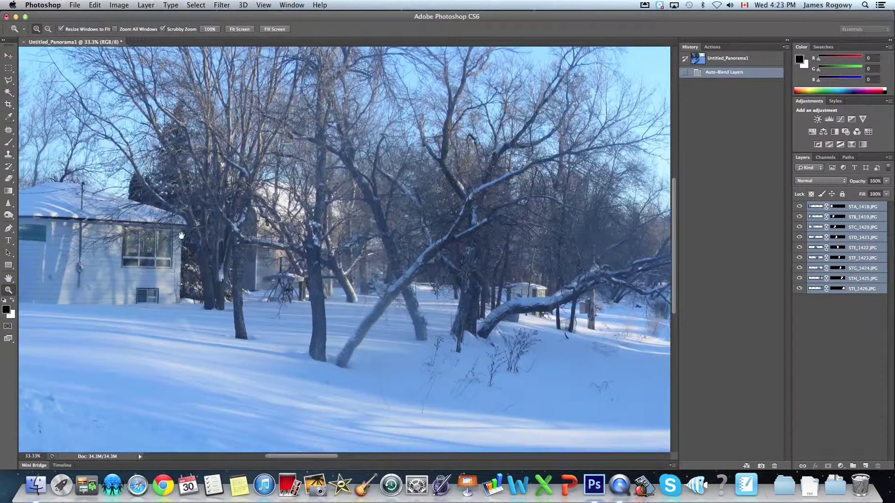
scroll(142, 253, "left", 10)
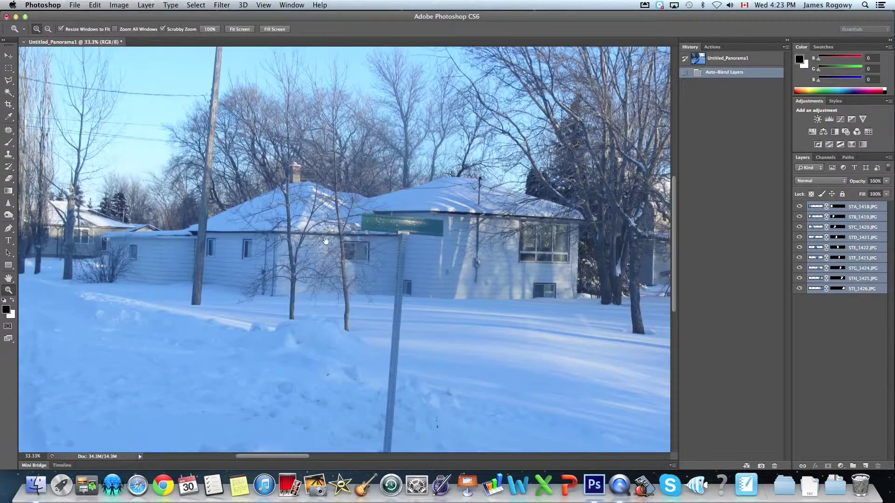
scroll(339, 238, "right", 15)
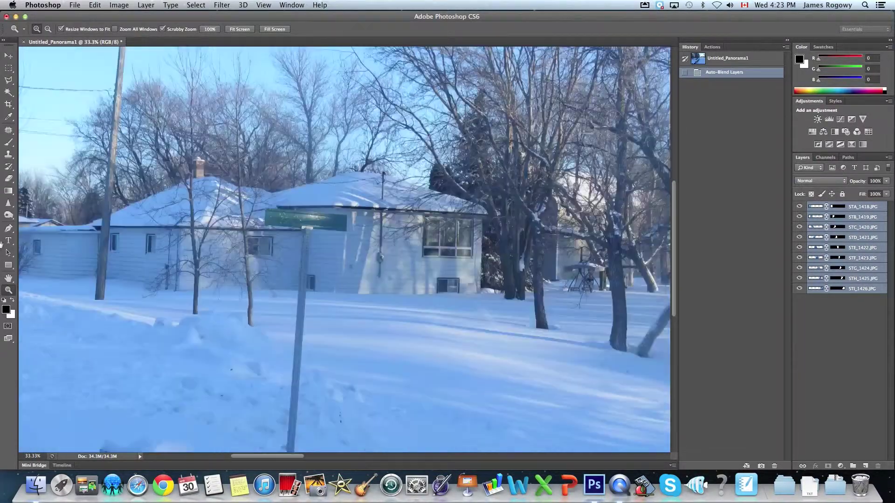
scroll(237, 268, "right", 15)
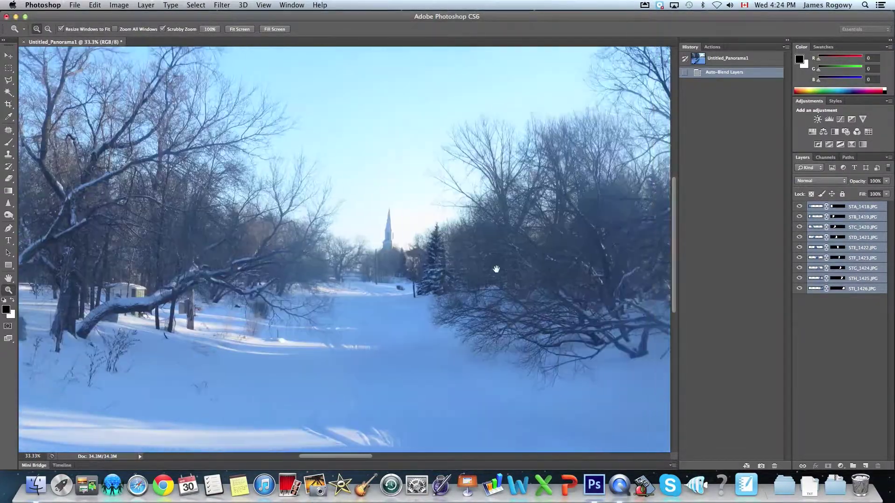
scroll(272, 269, "right", 12)
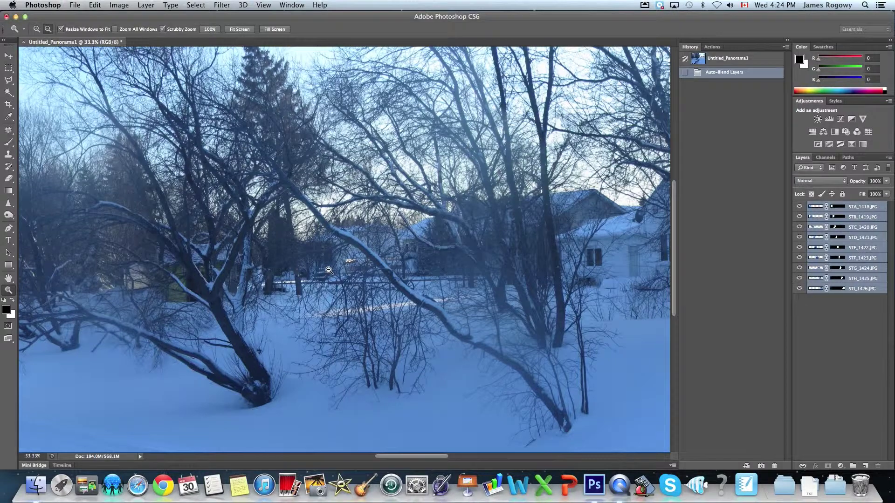
left_click(328, 270, "alt")
left_click(328, 270, "alt")
left_click(329, 270, "alt")
left_click(328, 270, "alt")
left_click(329, 269, "alt")
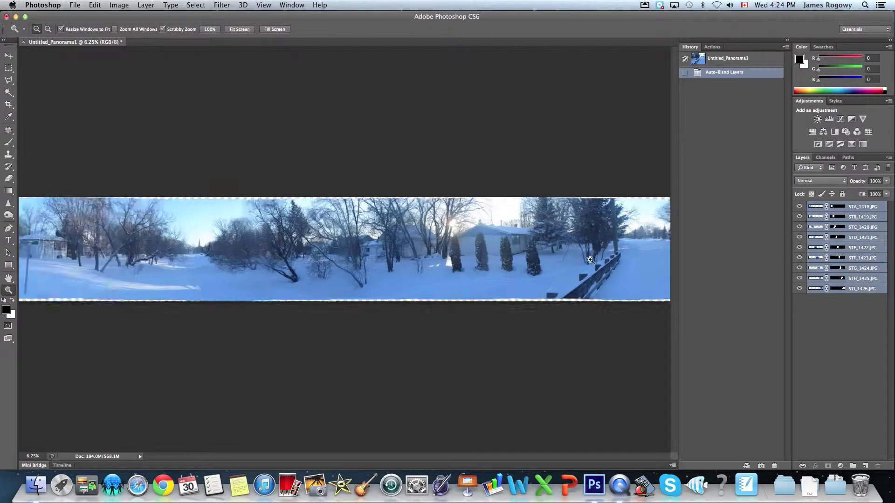
Inspect the blending around the fence and the house with the four shrubs, then around the church steeple.
left_click(590, 259)
left_click(589, 260)
left_click(590, 260)
left_click(590, 260)
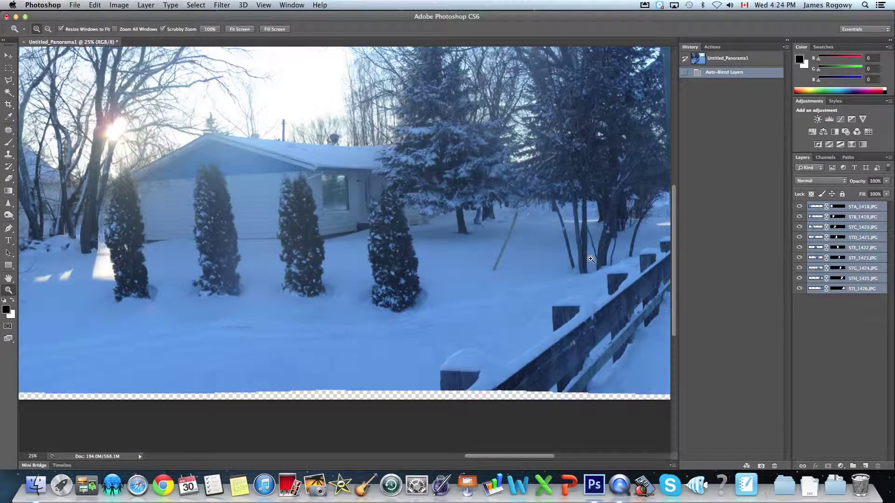
left_click(284, 193, "alt")
left_click(284, 193, "alt")
left_click(284, 193, "alt")
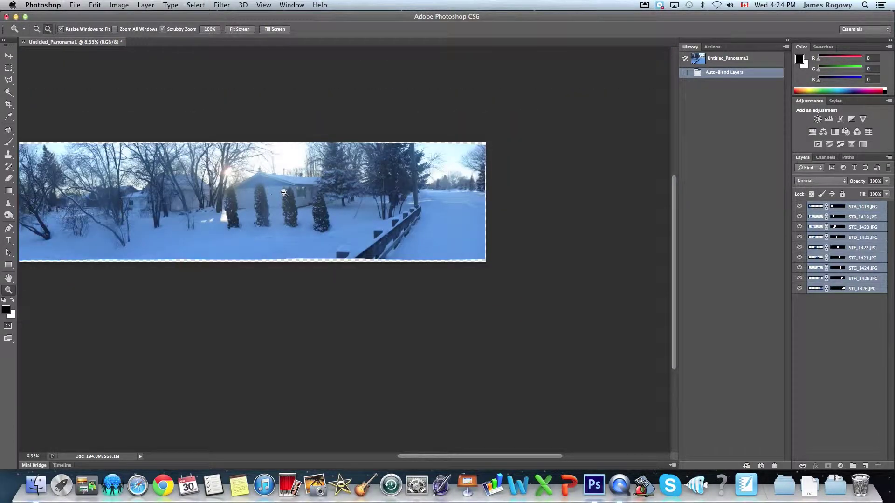
left_click(123, 189)
left_click_drag(103, 185, 542, 185)
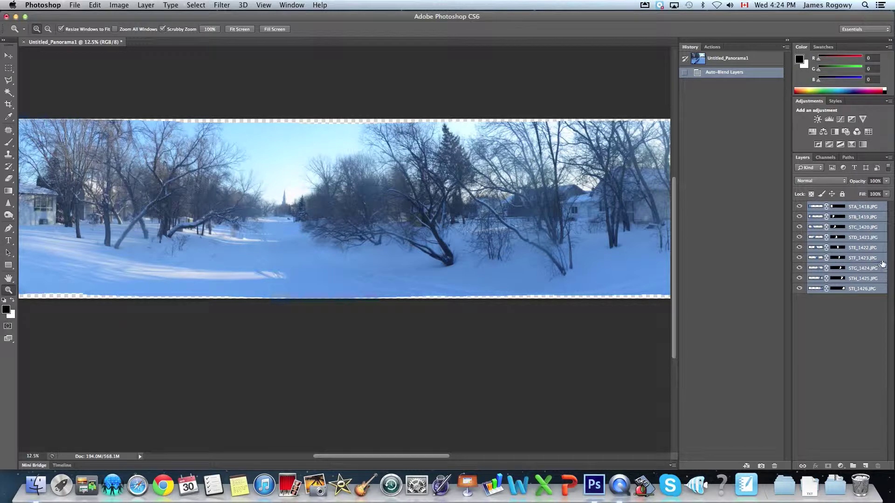
Hide every photo layer except STA_1418.JPG and view what that layer contributes to the whole panorama.
left_click_drag(799, 237, 804, 289)
left_click(799, 216)
left_click(799, 227)
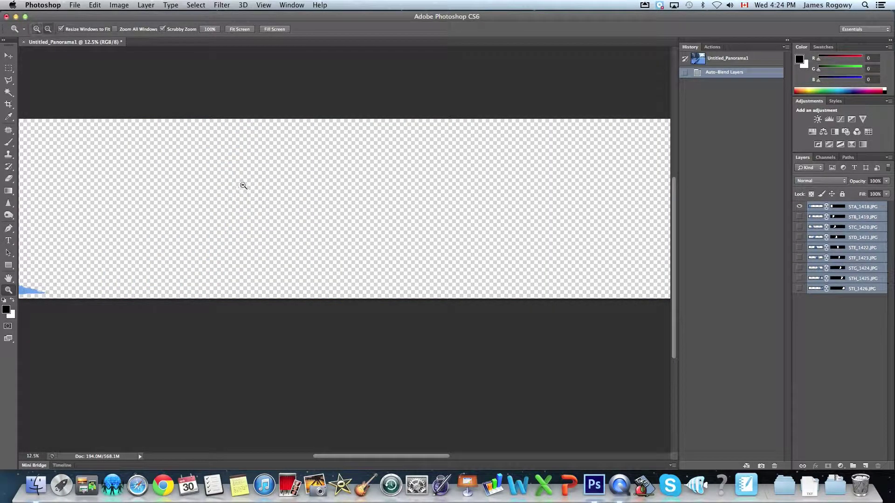
left_click(289, 201, "alt")
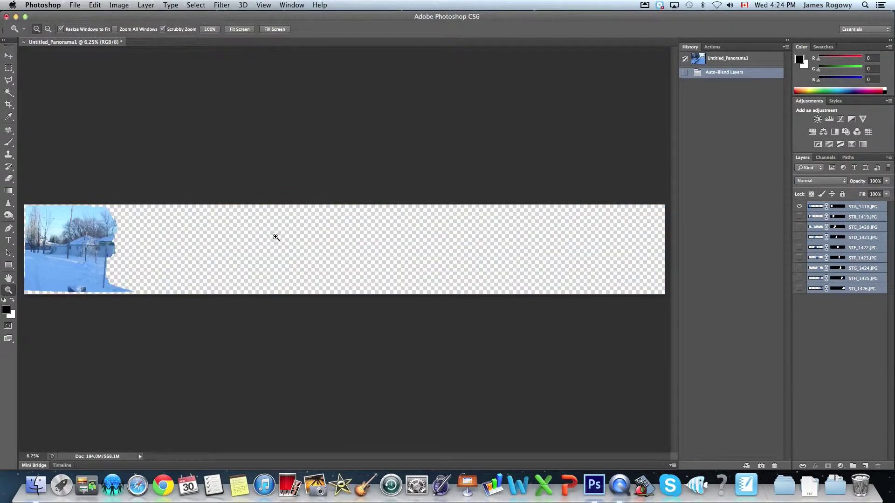
Show the layers STB_1419.JPG through STI_1426.JPG again one by one to see how the panorama is assembled.
left_click(799, 217)
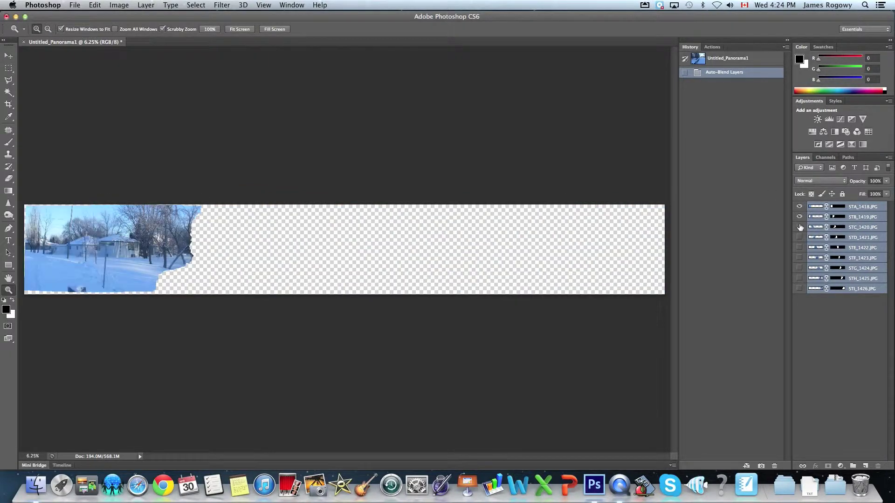
left_click(799, 227)
left_click(799, 237)
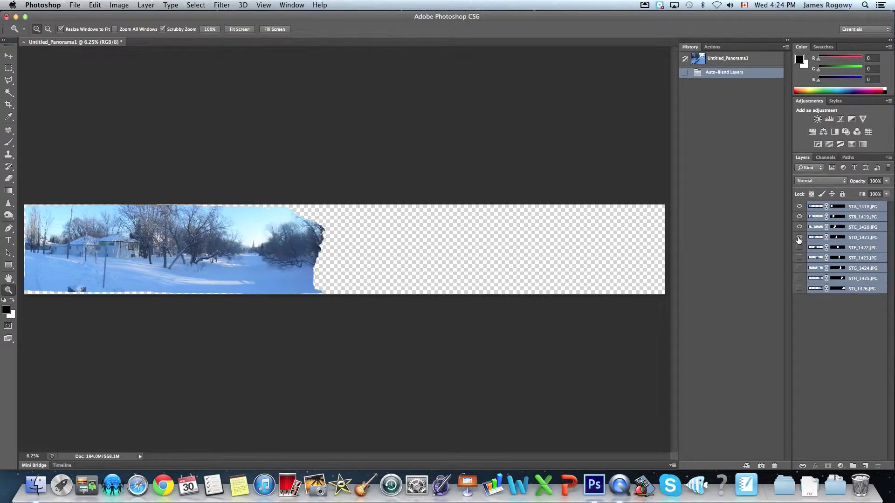
left_click(799, 248)
left_click(799, 258)
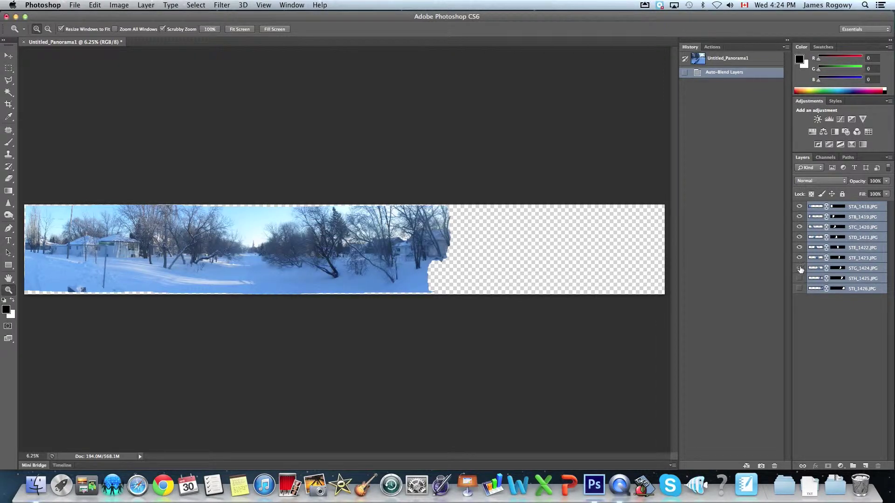
left_click(799, 268)
left_click(800, 279)
left_click(799, 288)
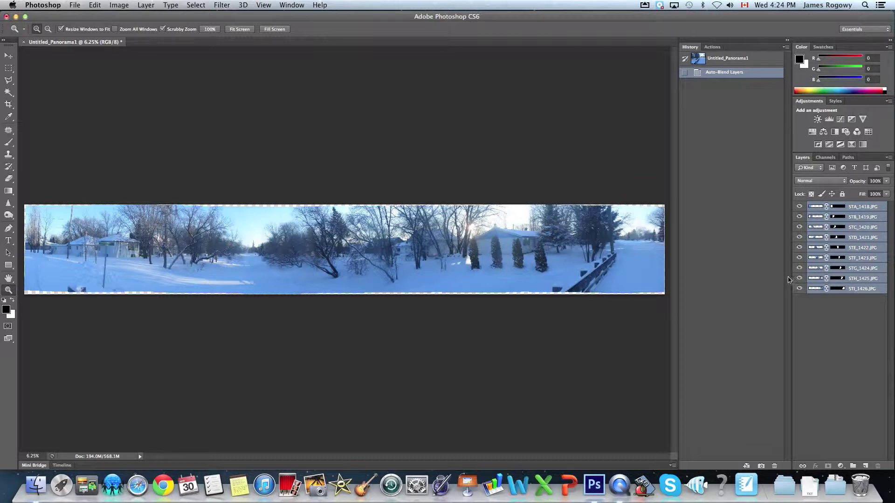
Crop the panorama slightly inward on all four sides to remove the uneven transparent edges, with Delete Cropped Pixels enabled.
left_click(101, 232)
left_click(101, 231)
left_click(101, 232)
left_click(101, 231)
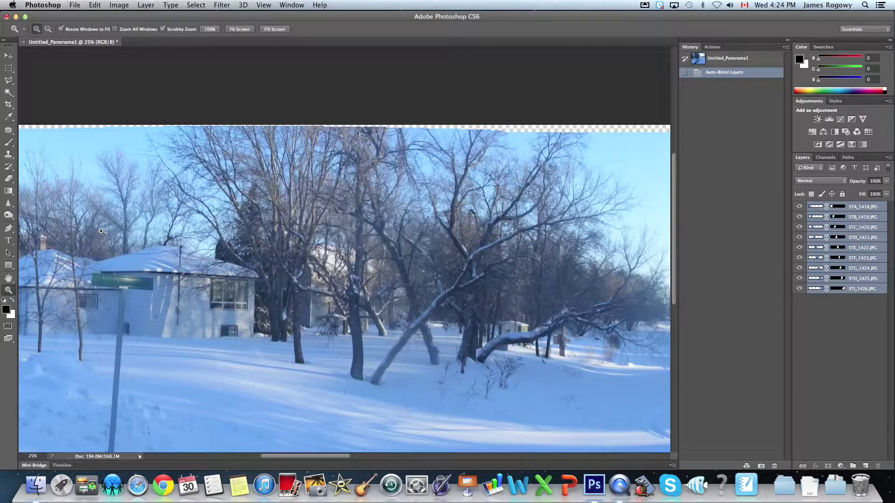
left_click_drag(163, 226, 510, 193)
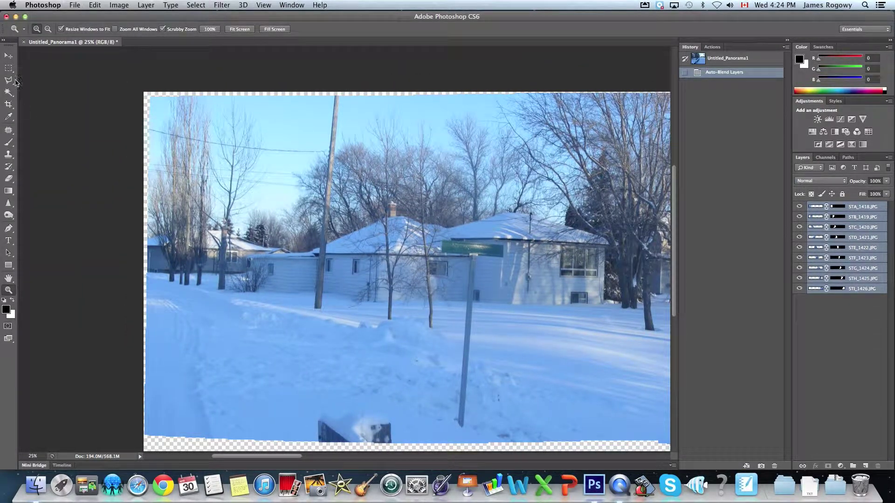
left_click(9, 105)
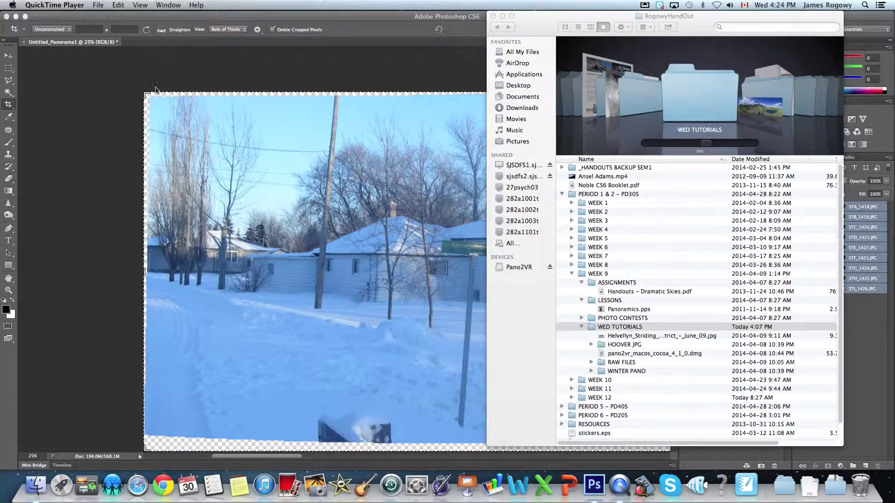
left_click(151, 21)
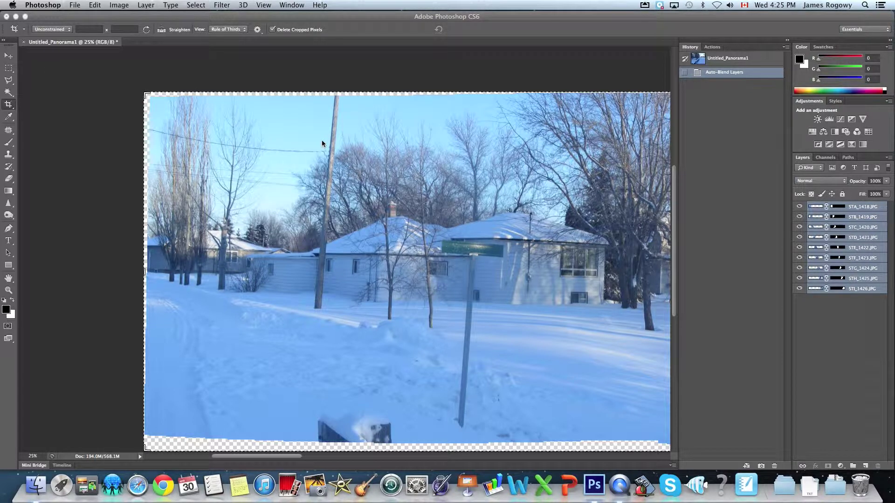
key("super+0")
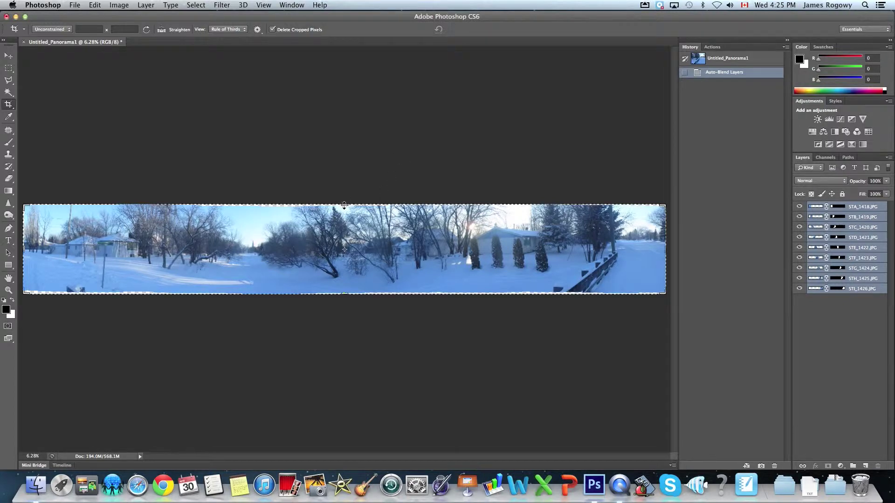
left_click_drag(344, 205, 344, 205)
left_click_drag(344, 290, 344, 291)
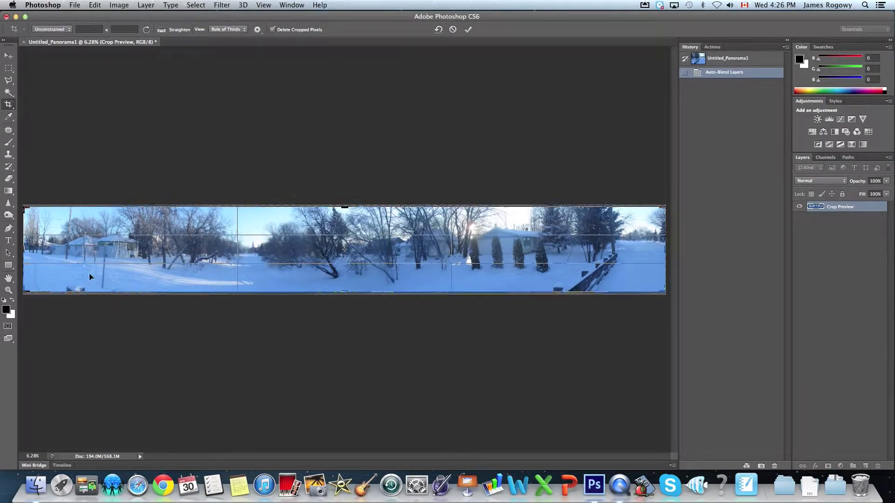
left_click_drag(22, 250, 27, 249)
left_click_drag(663, 250, 663, 247)
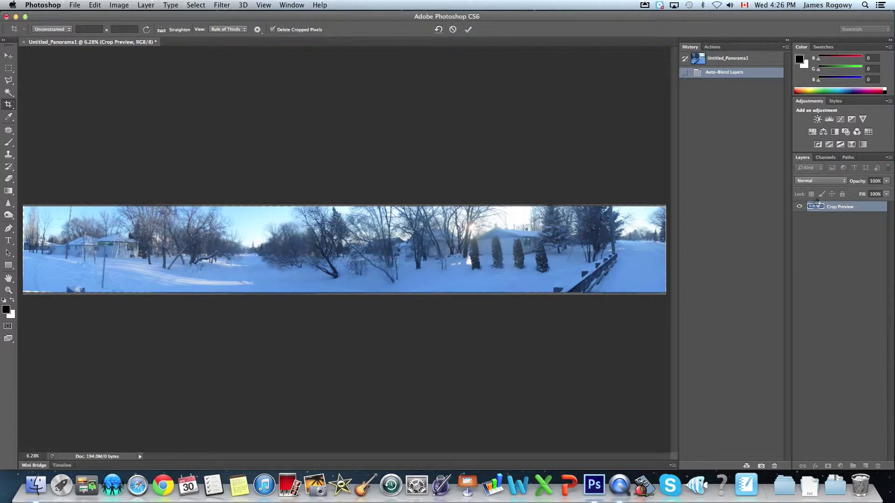
key("Return")
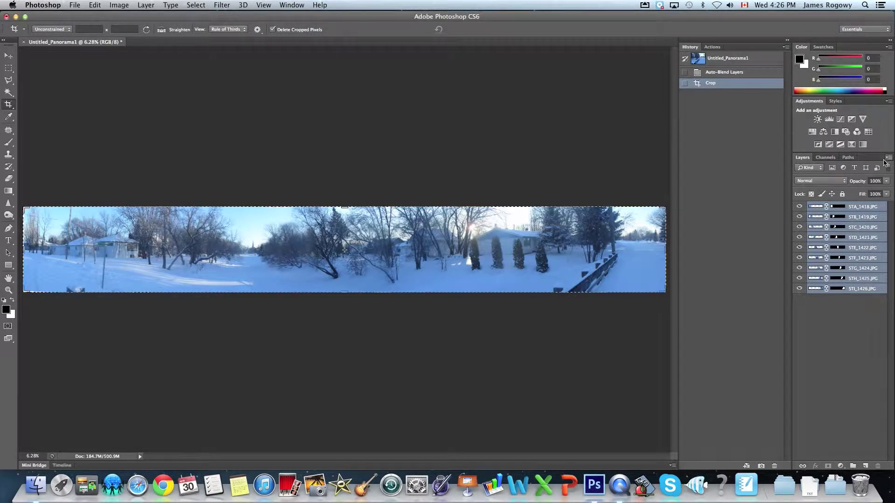
Flatten all the panorama's photo layers into a single Background layer.
left_click(888, 158)
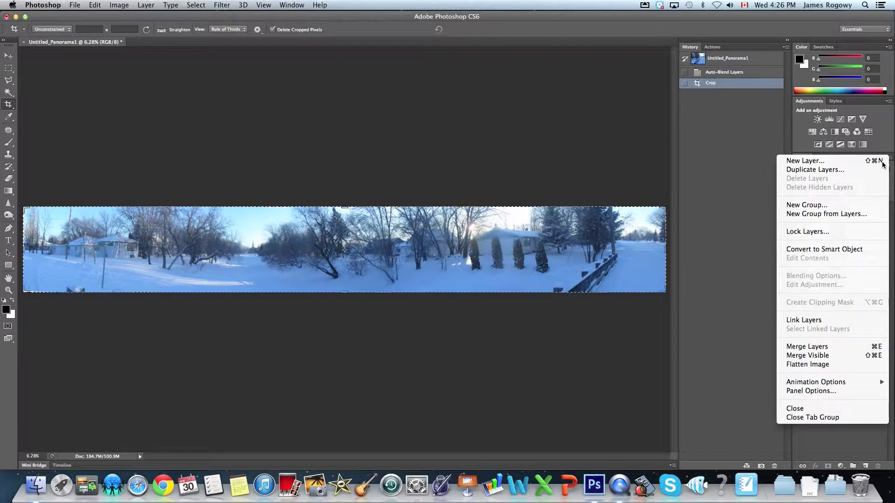
left_click(807, 364)
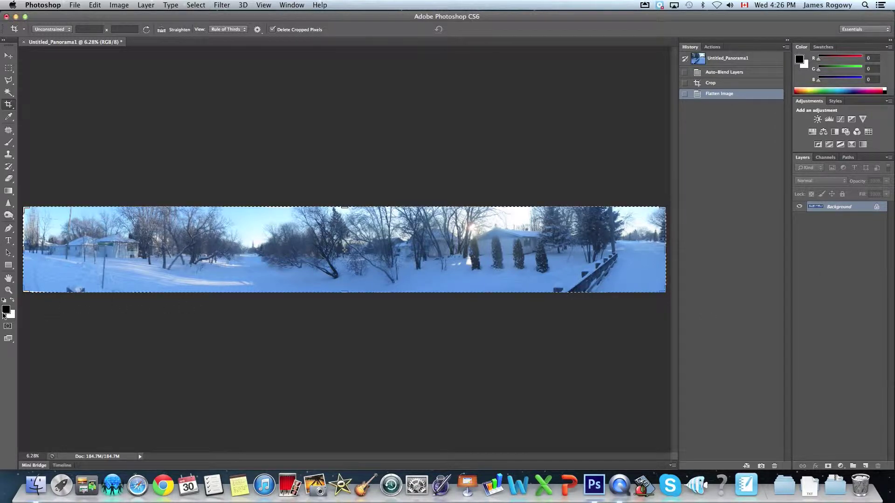
Tighten the crop boundary at the panorama's left and bottom edges to exclude the leftover white slivers.
left_click(9, 290)
left_click(31, 283)
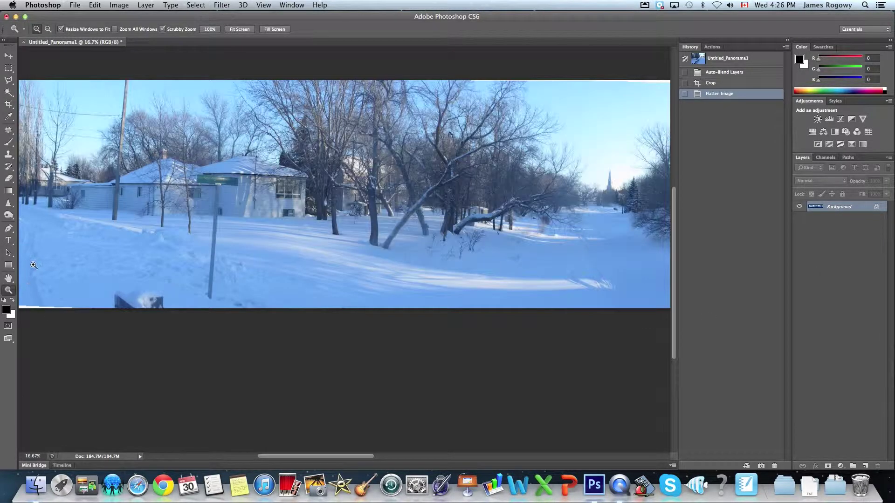
left_click(47, 247)
key("super+Tab")
left_click(220, 45)
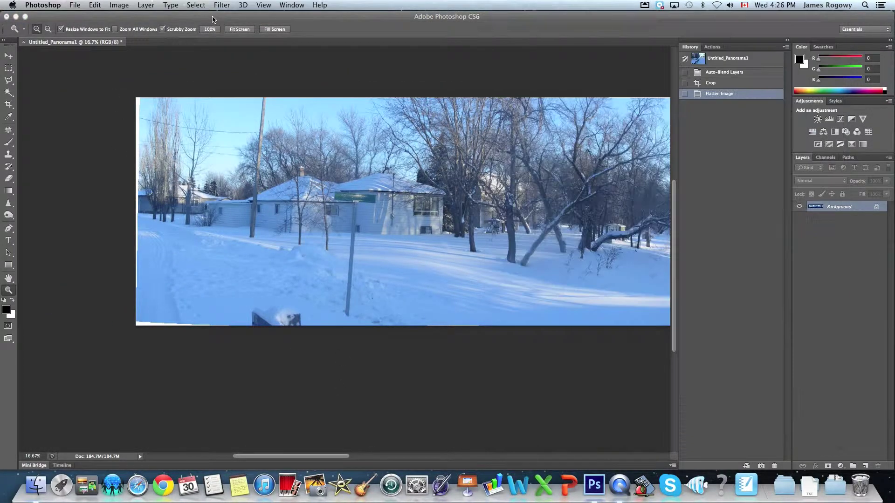
left_click(9, 104)
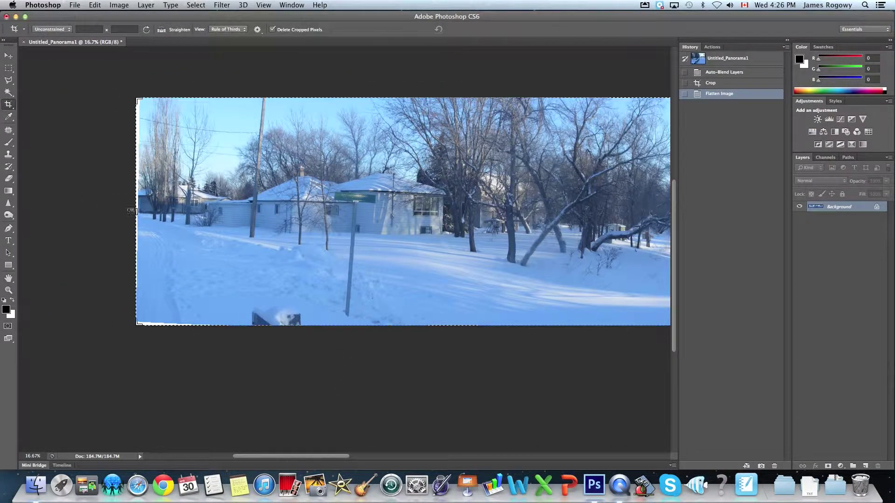
left_click_drag(137, 210, 136, 210)
left_click_drag(141, 324, 141, 322)
Pull the crop's right edge slightly inward, apply the crop, and leave the Crop tool with the whole panorama in view.
scroll(564, 208, "right", 10)
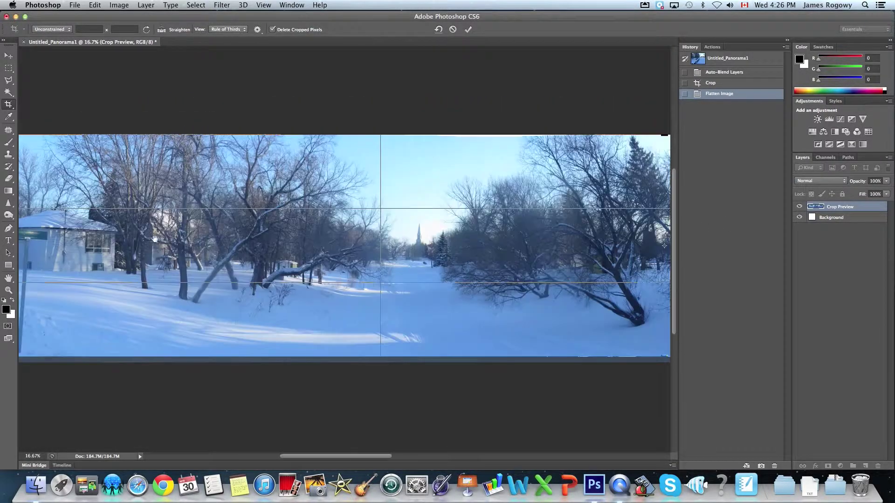
scroll(546, 264, "right", 15)
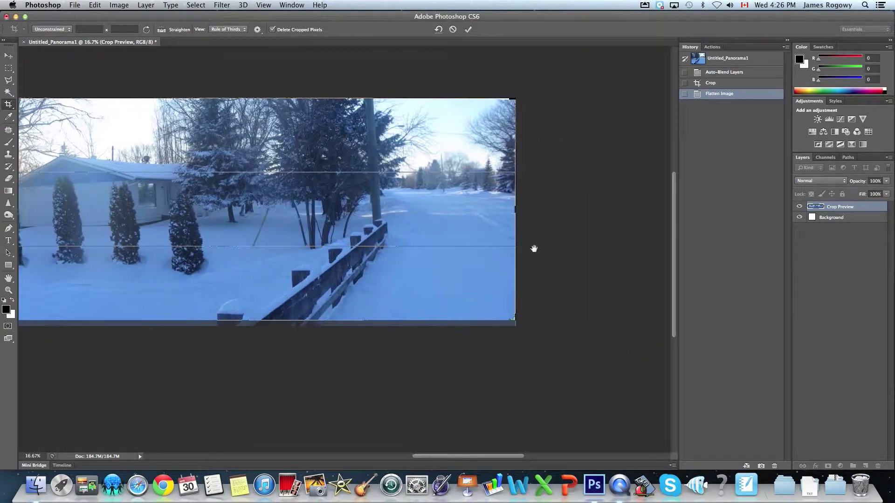
left_click_drag(496, 207, 495, 210)
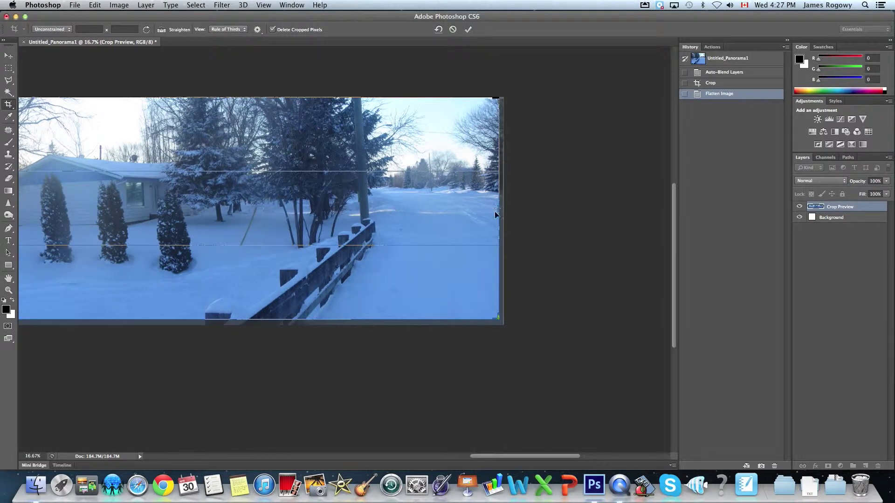
key("Return")
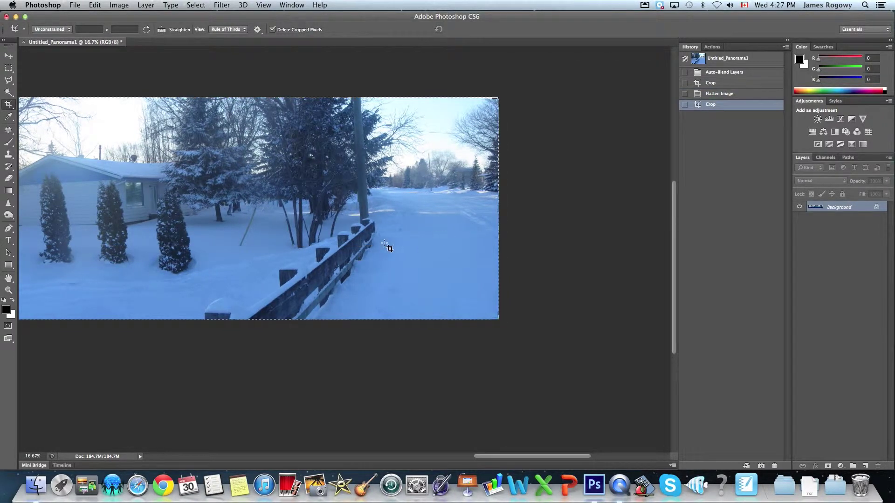
key("super+0")
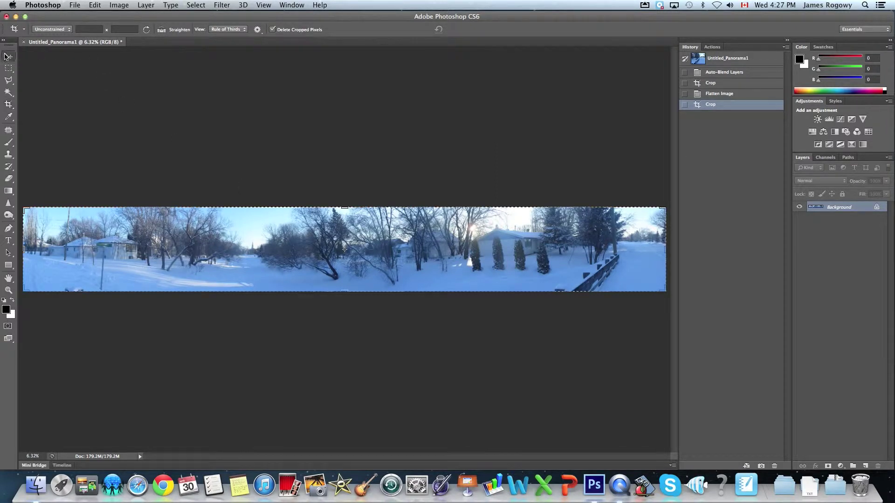
key("v")
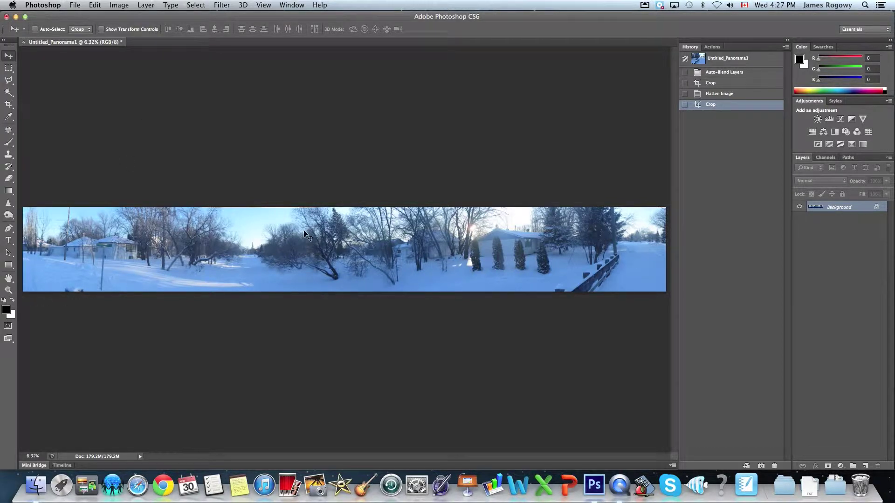
Save the panorama on the Desktop as the JPEG Panorama1.jpg at quality 12 with Baseline Standard format, and close the document.
left_click(75, 5)
left_click(78, 106)
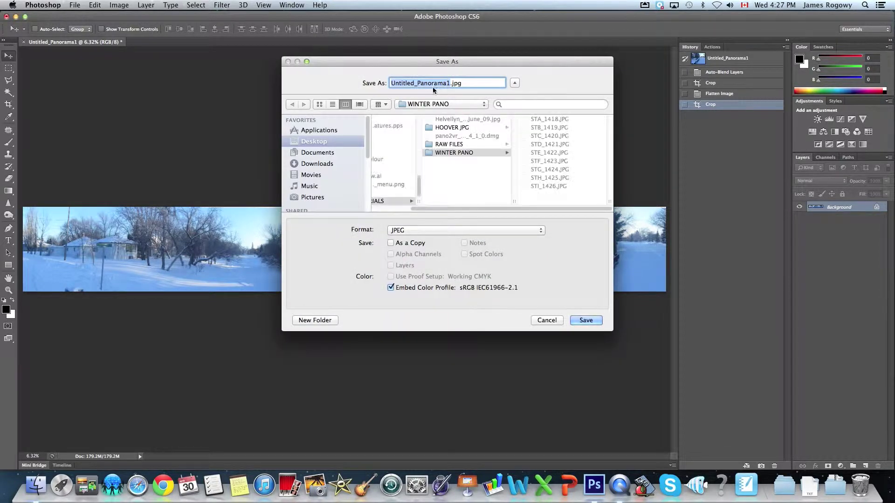
left_click(419, 82)
key("shift+super+Left")
key("BackSpace")
left_click(586, 320)
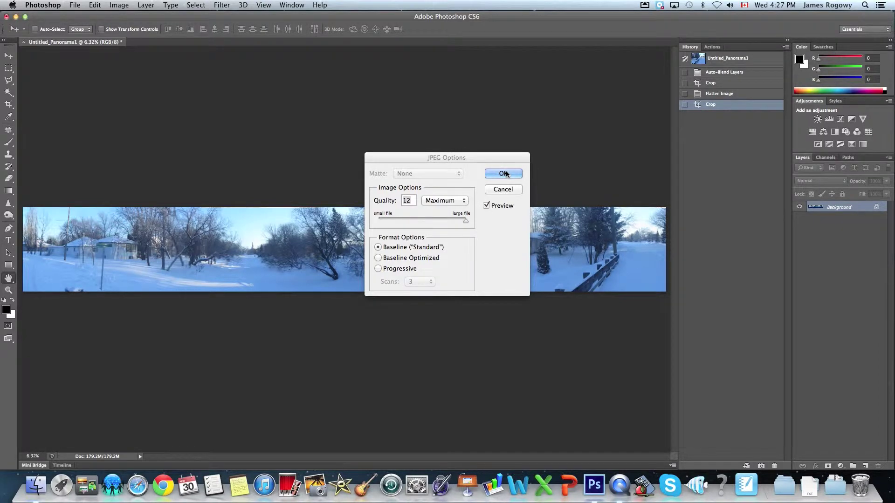
left_click(504, 173)
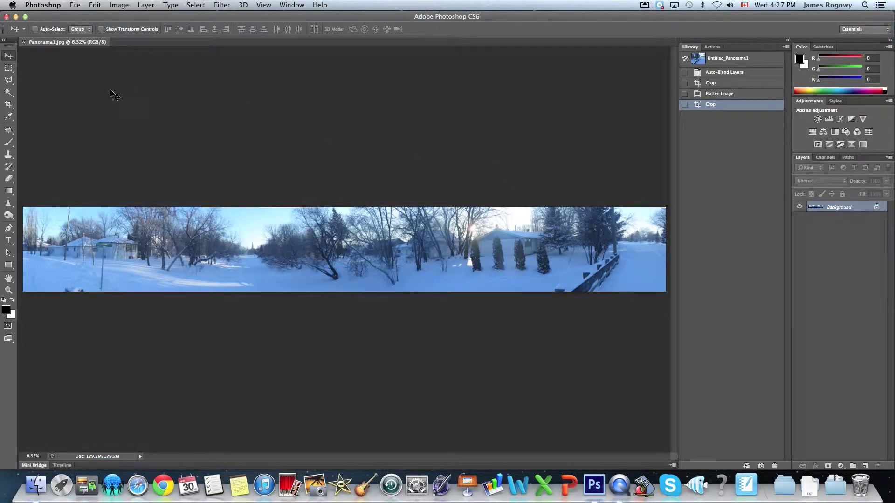
left_click(24, 42)
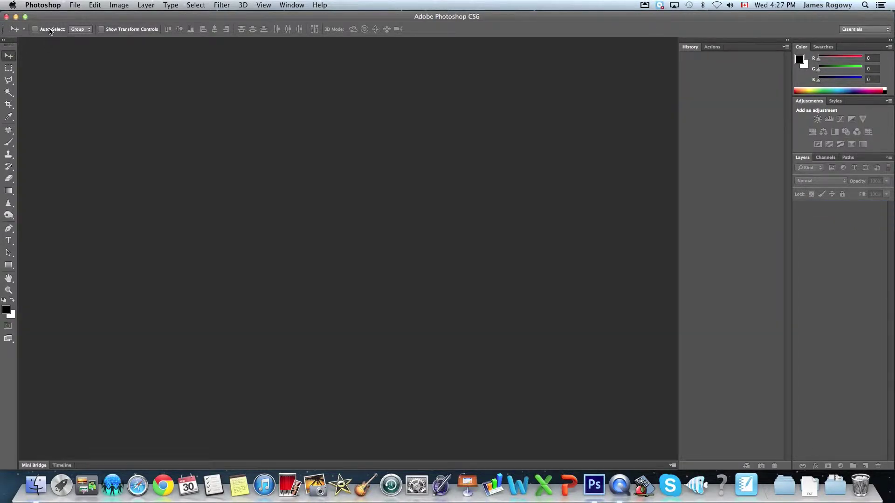
Switch to Finder and open the RAW FILES folder inside WED TUTORIALS.
left_click(16, 17)
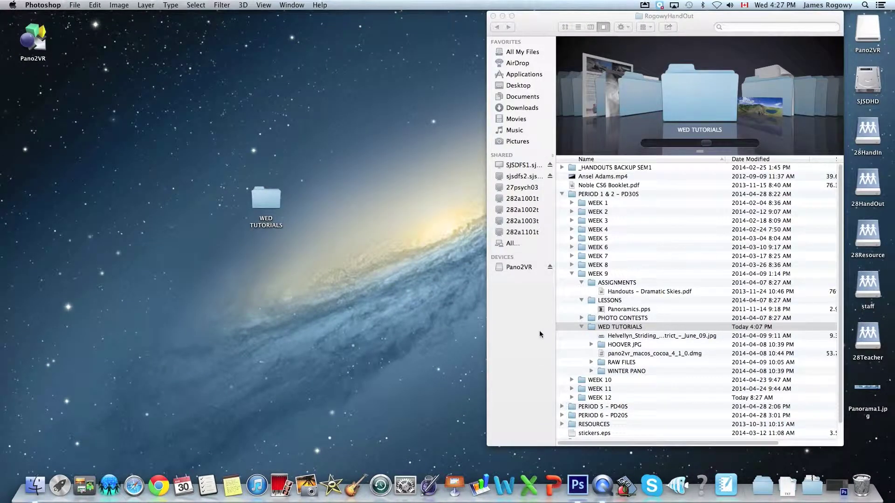
left_click_drag(594, 15, 549, 21)
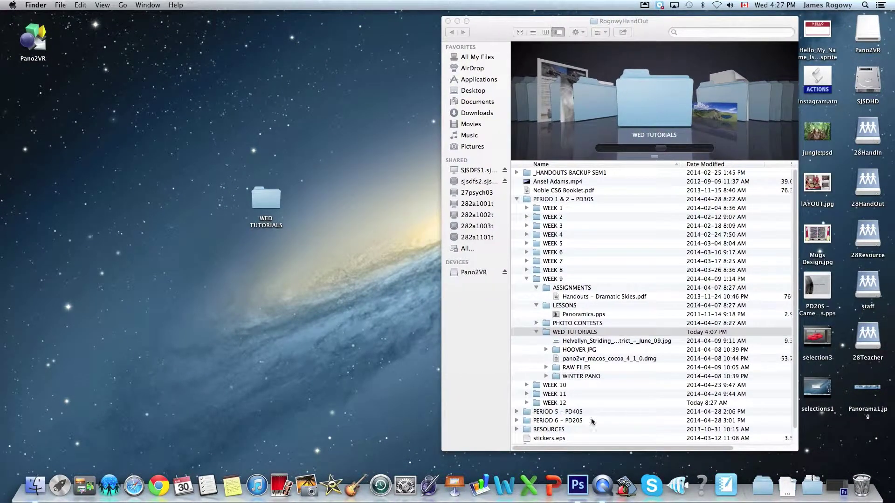
left_click(577, 368)
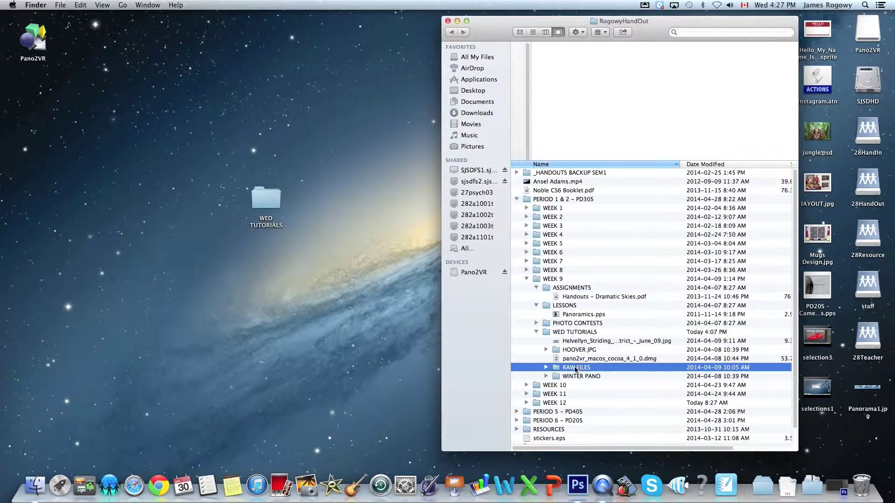
double_click(577, 367)
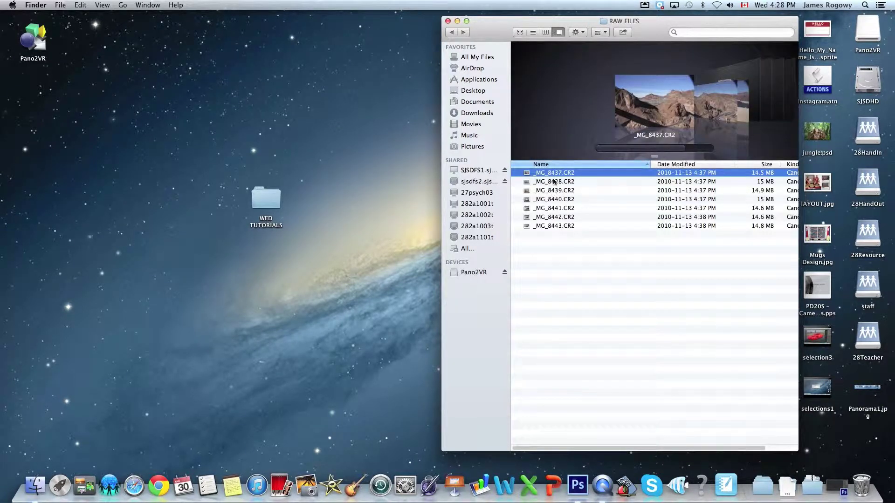
Preview the raw photos _MG_8437.CR2 through _MG_8443.CR2 one after another and back again to see how their scenes overlap.
key("space")
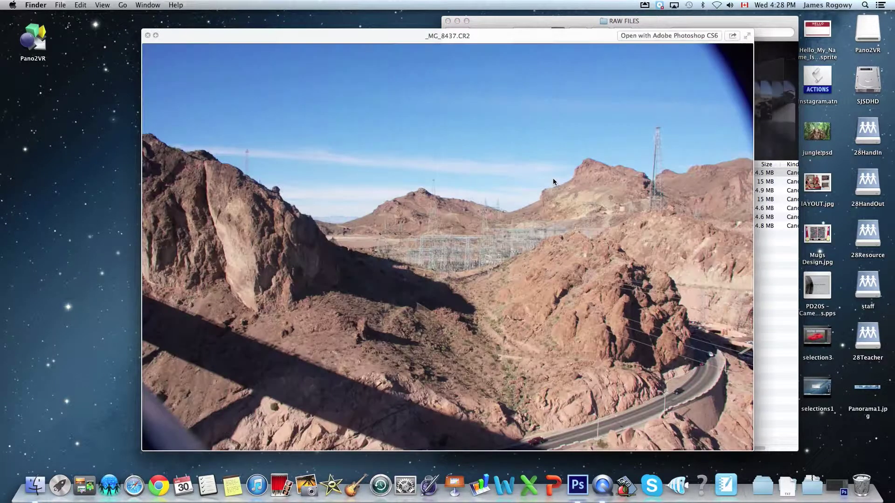
key("Down")
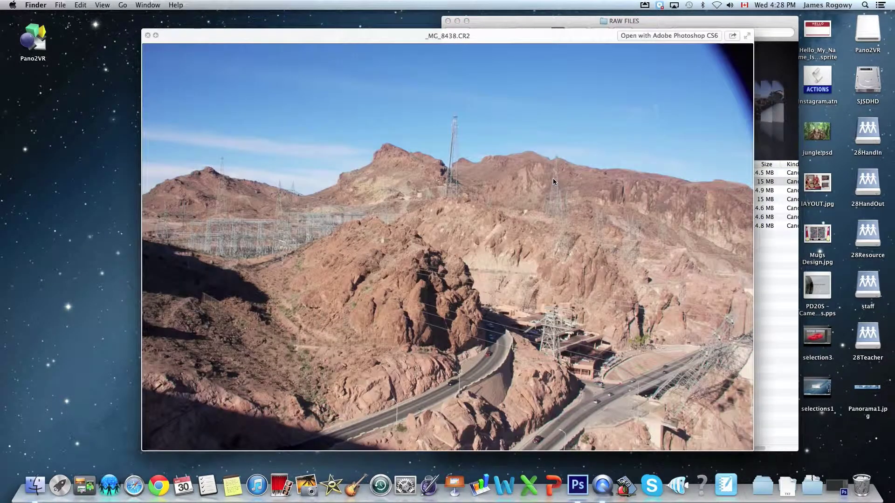
key("Down")
key("Down")
key("Down")
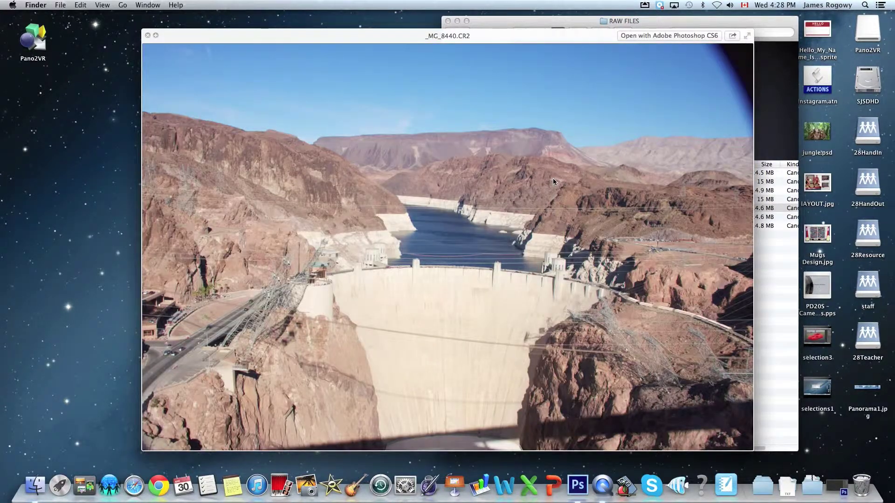
key("Down")
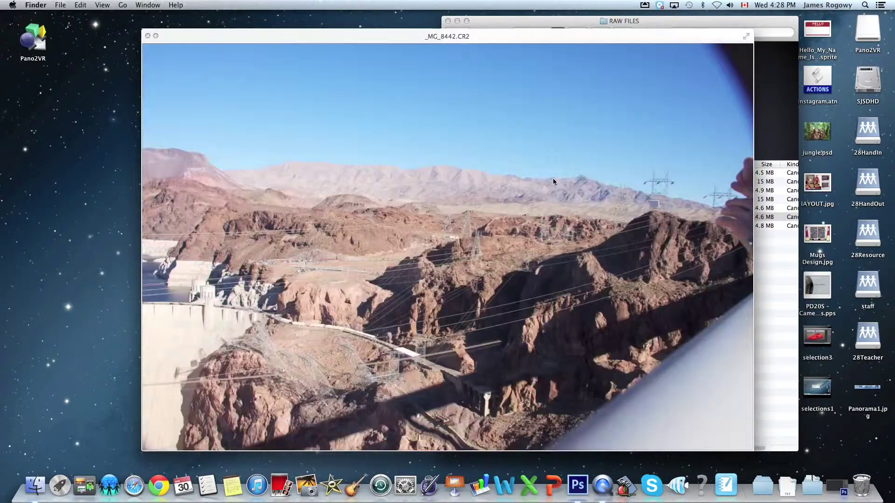
key("Down")
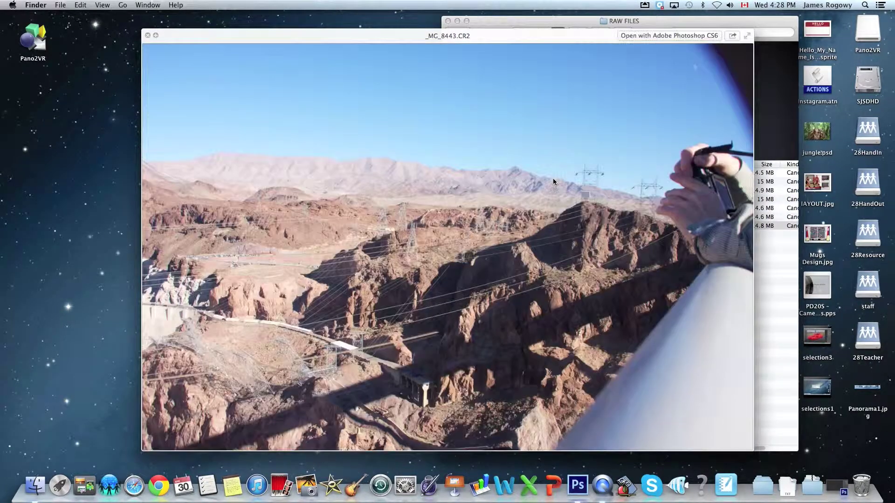
key("Up")
key("Up")
key("Up")
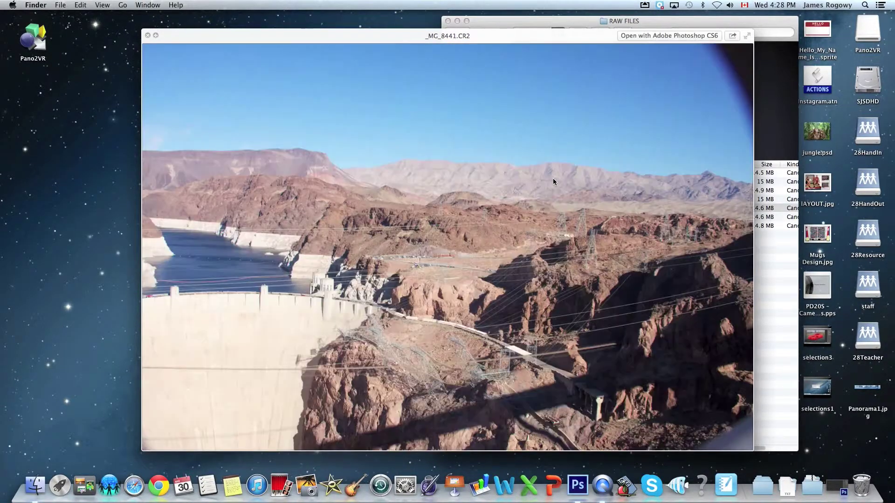
key("Up")
key("Up")
key("space")
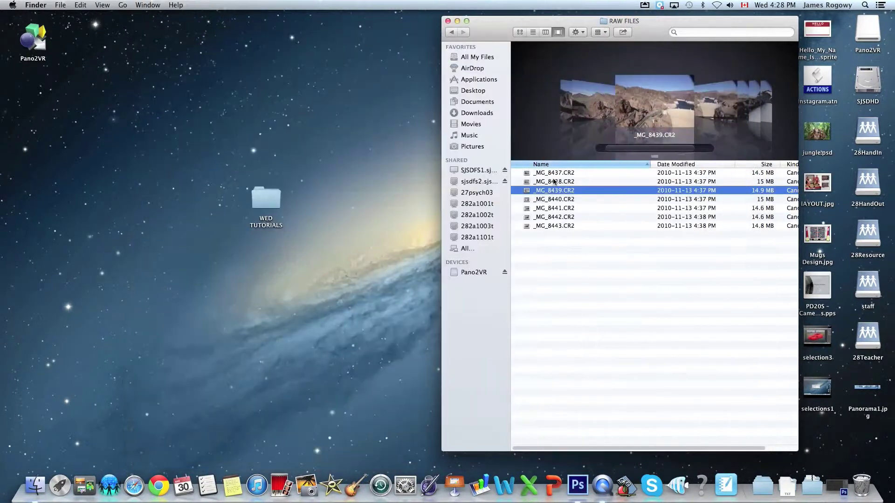
left_click(566, 261)
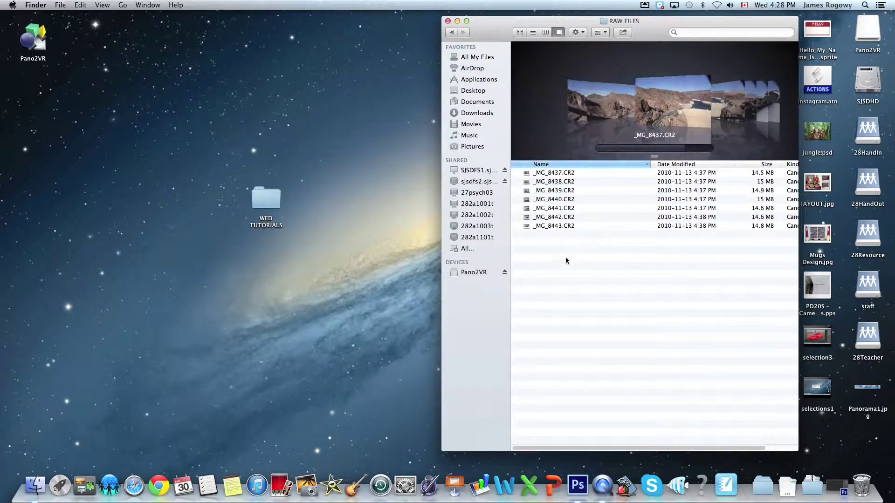
Open _MG_8437.CR2 in Camera Raw and set Exposure -0.25, Contrast +25, Highlights +8, Shadows -5, Whites -2, Blacks -48, Clarity +48, Vibrance +15, Saturation +18.
left_click(554, 174)
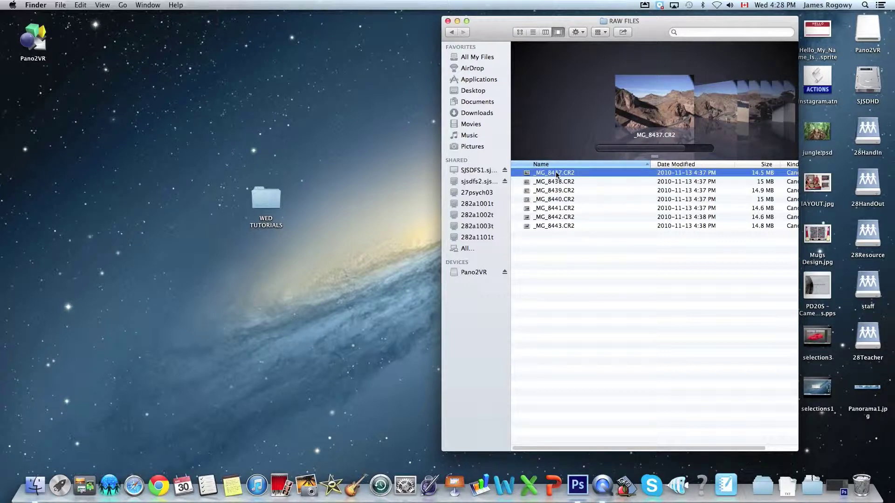
left_click(577, 485)
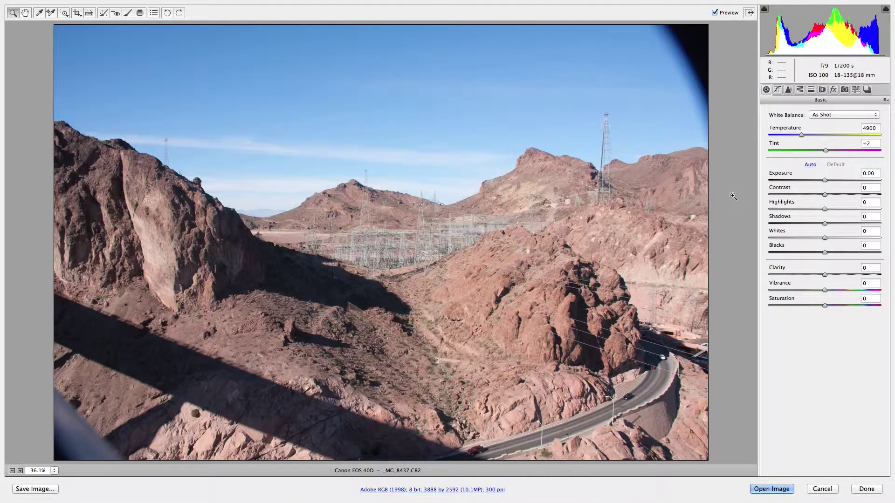
left_click_drag(825, 181, 834, 304)
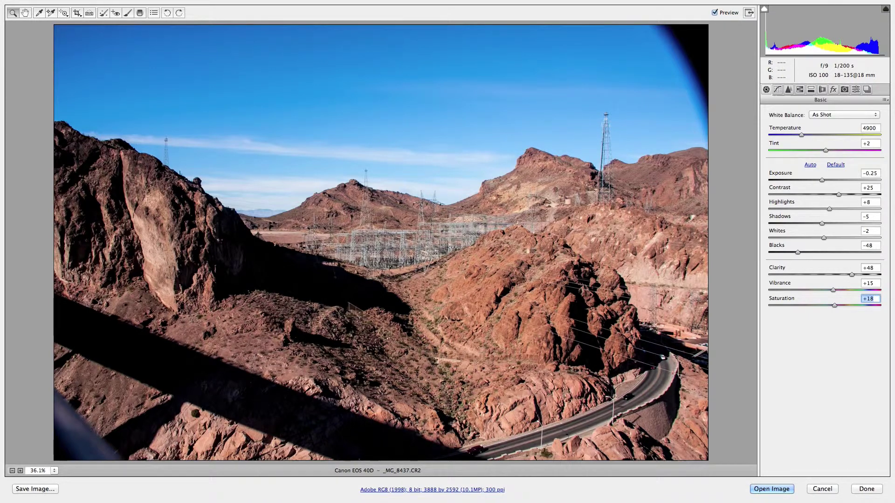
Save the current raw adjustments as a preset named PANO and open the adjusted photo for editing.
left_click(855, 89)
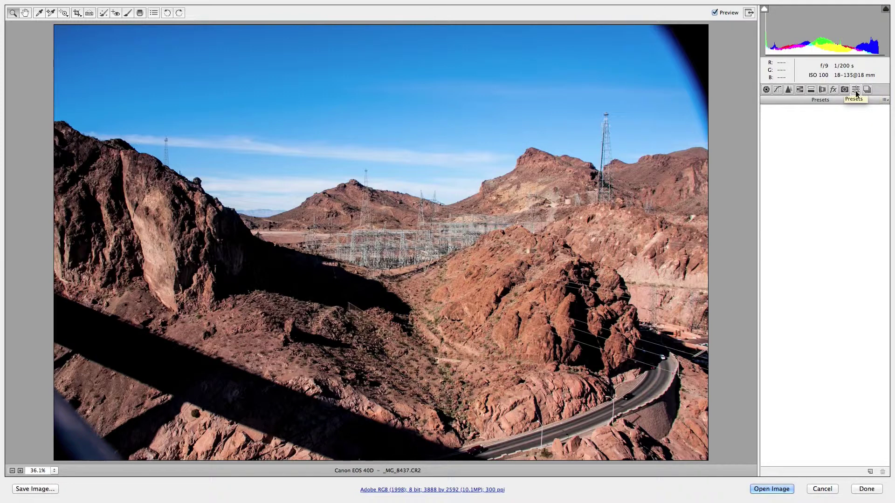
left_click(869, 472)
type("PANO")
key("Return")
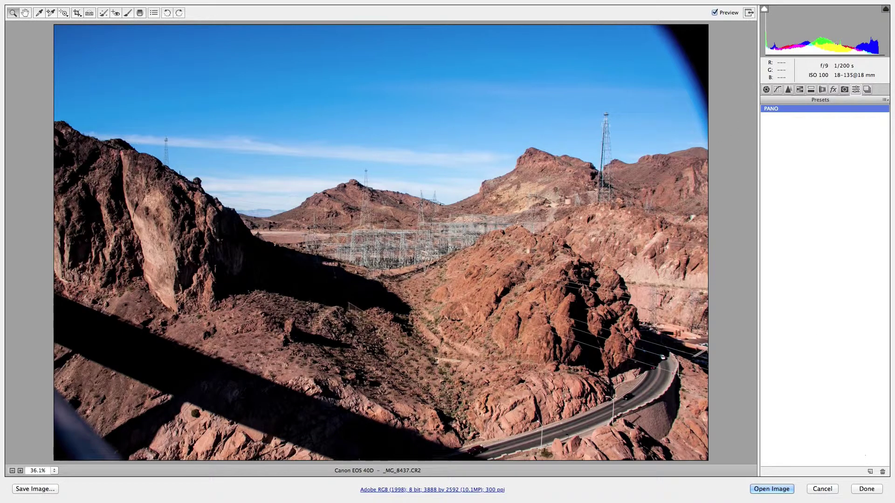
left_click(869, 471)
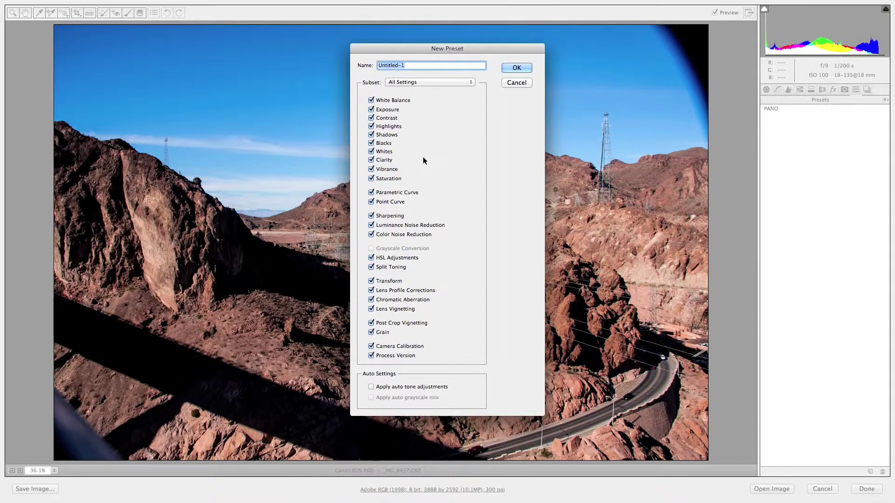
left_click(516, 82)
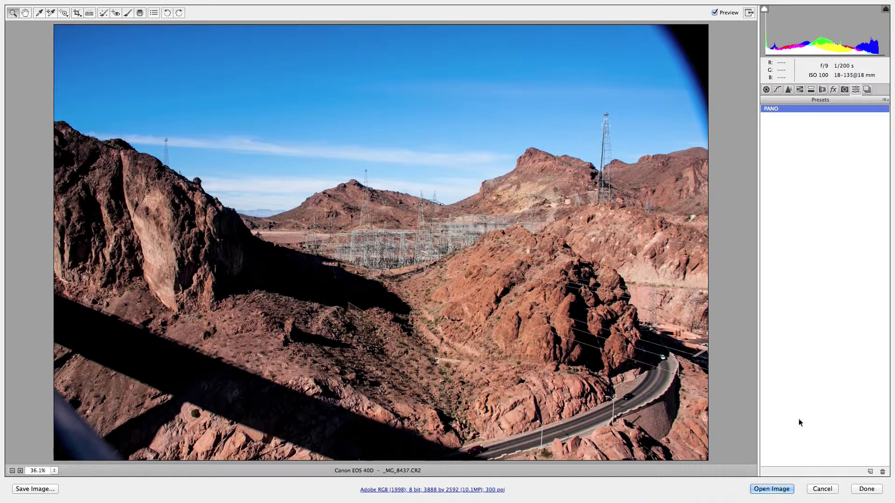
left_click(771, 489)
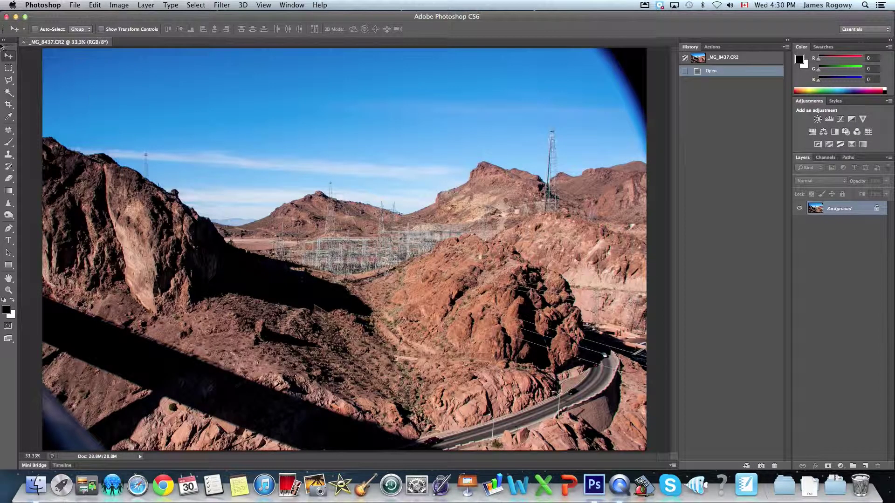
Close _MG_8437.CR2 without saving the changes and minimise Photoshop to get back to the RAW FILES folder.
left_click(24, 43)
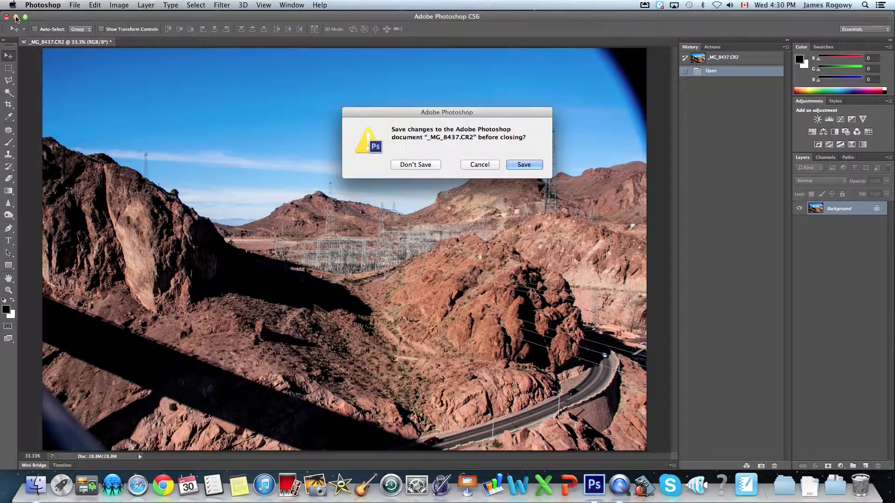
left_click(401, 164)
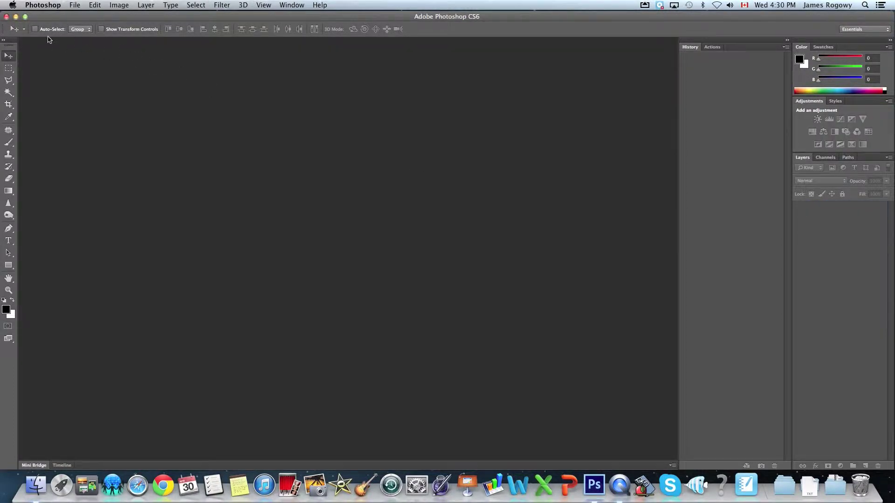
left_click(16, 16)
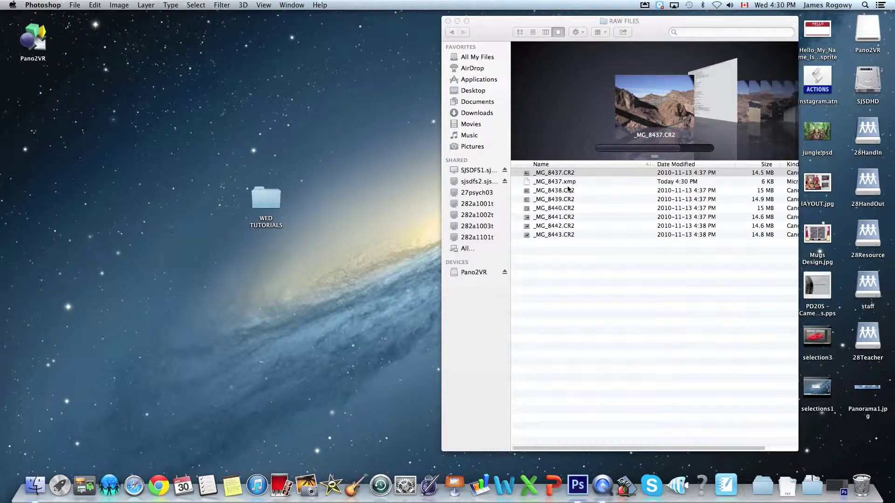
Try the PANO preset on _MG_8438.CR2 in Camera Raw and cancel without opening the photo.
left_click(566, 190)
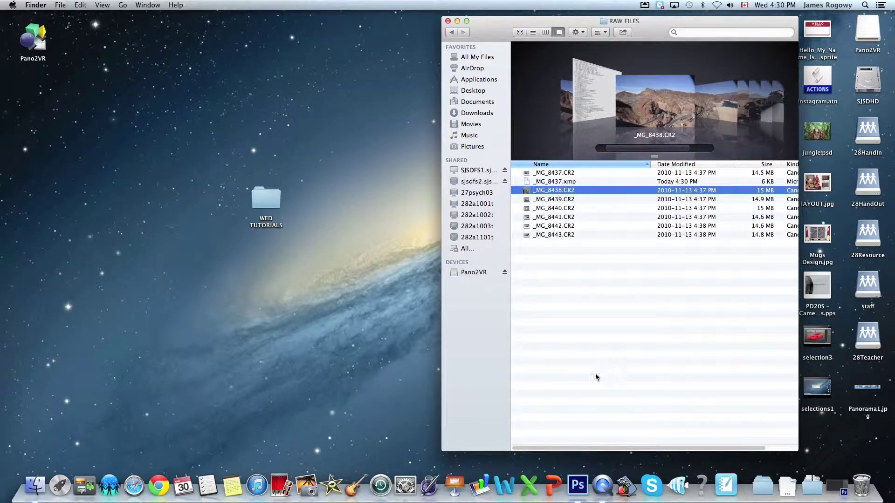
left_click(579, 485)
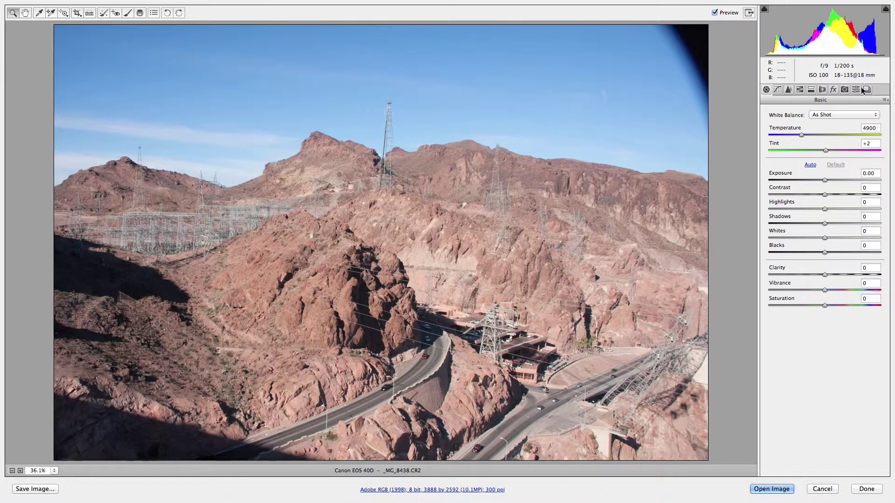
left_click(860, 89)
left_click(793, 110)
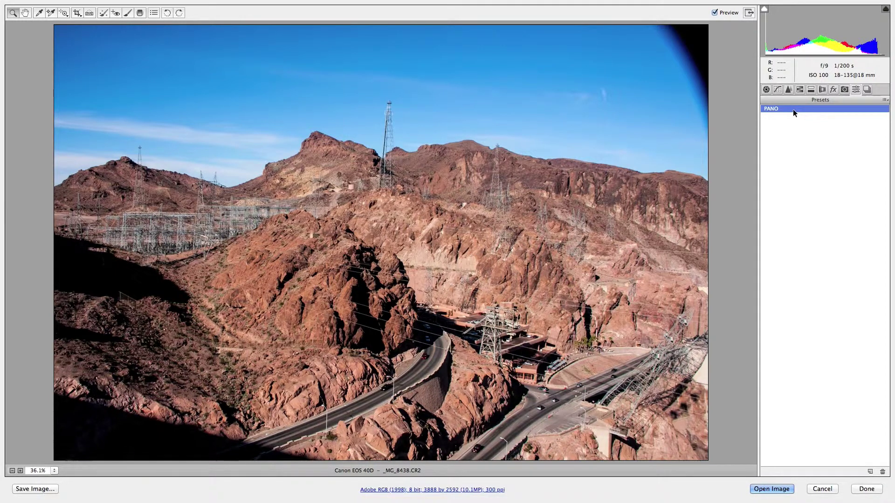
left_click(821, 489)
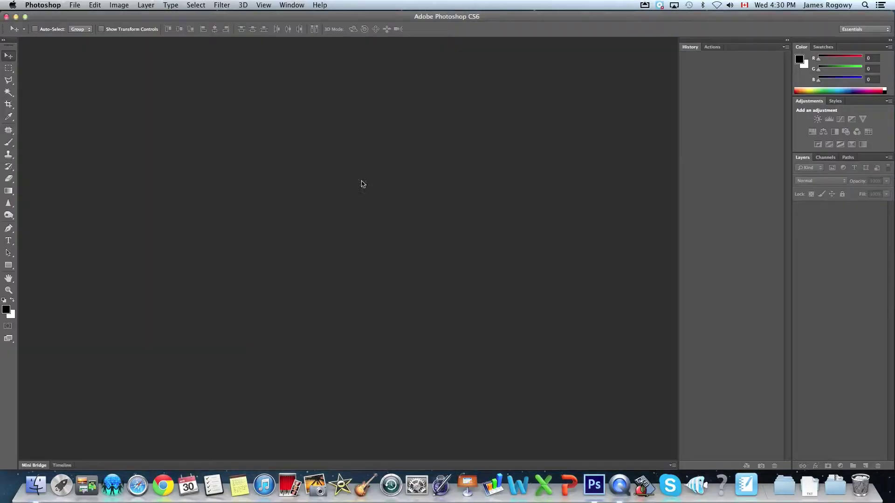
Switch to Finder, leave RAW FILES and open the HOOVER JPG folder inside WED TUTORIALS.
left_click(16, 18)
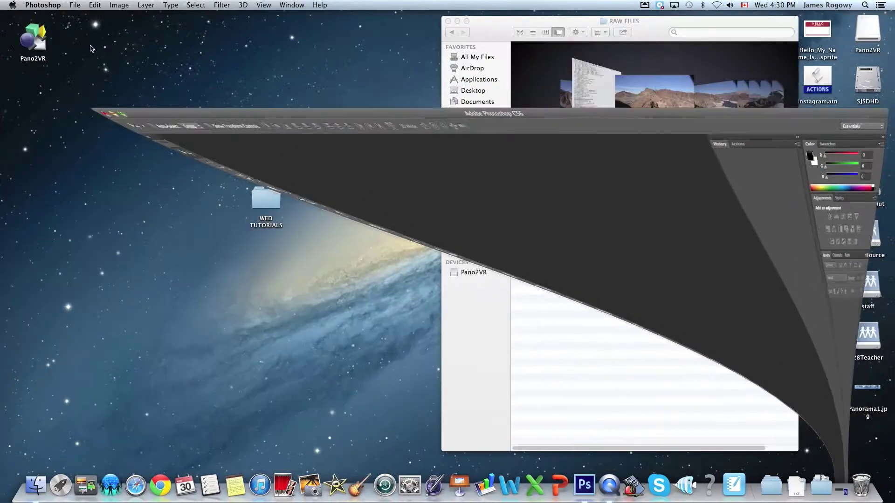
left_click(450, 32)
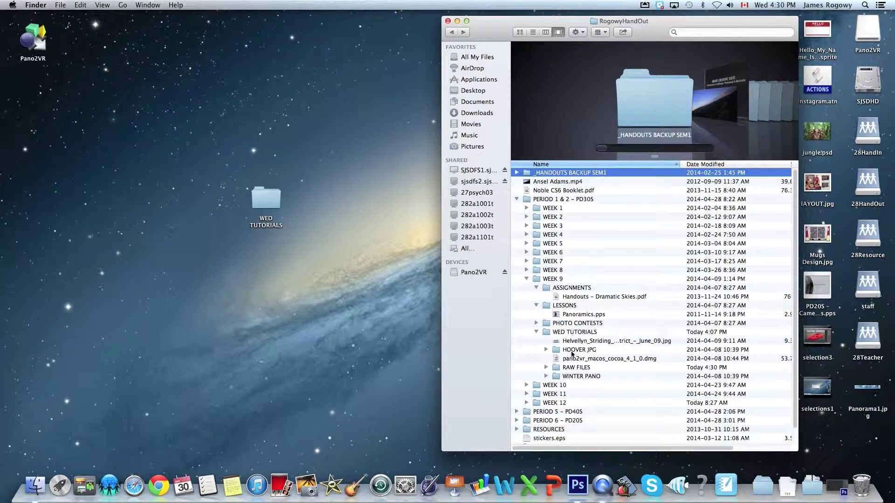
double_click(574, 352)
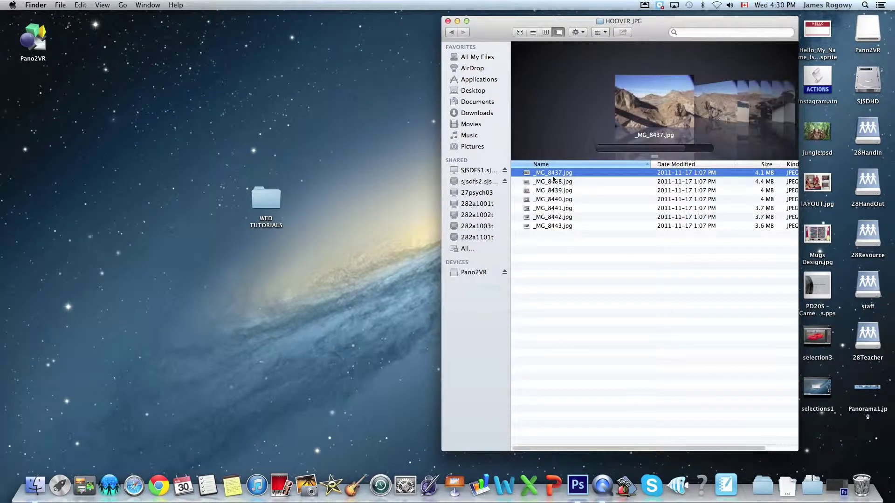
Preview the Hoover Dam photos from _MG_8437.jpg through _MG_8442.jpg one after another.
key("space")
key("Down")
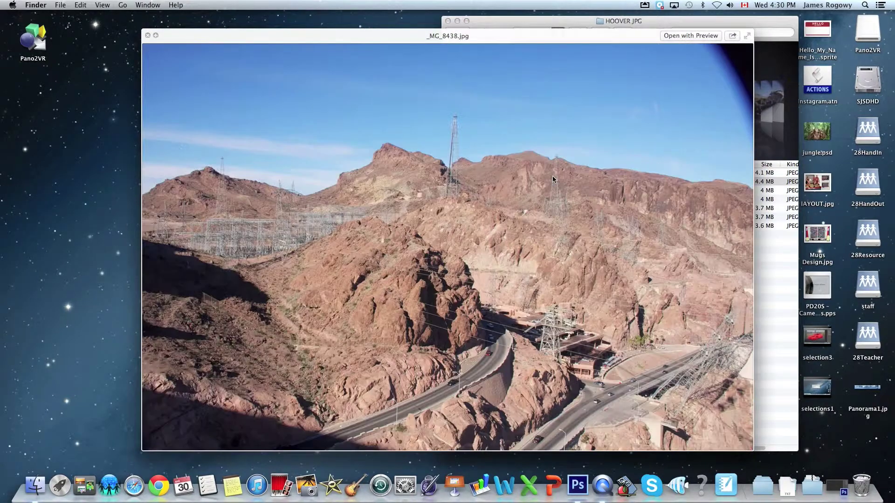
key("Down")
key("Down")
key("Down")
key("Down")
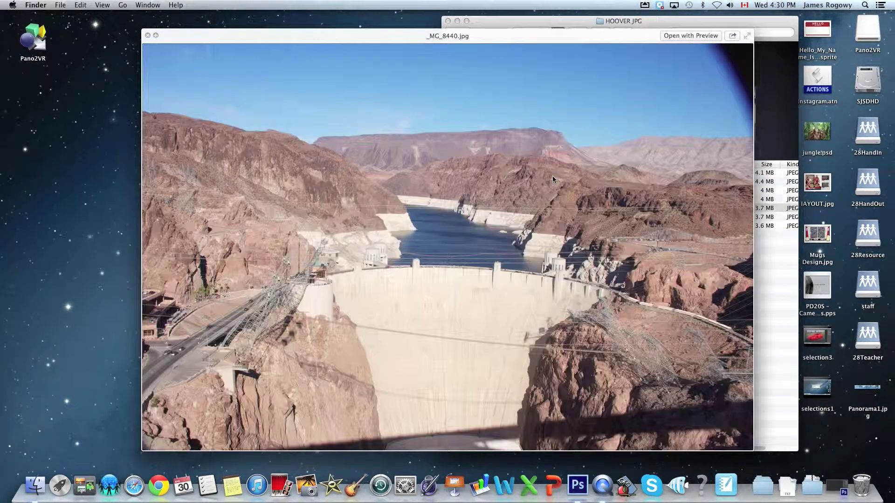
key("space")
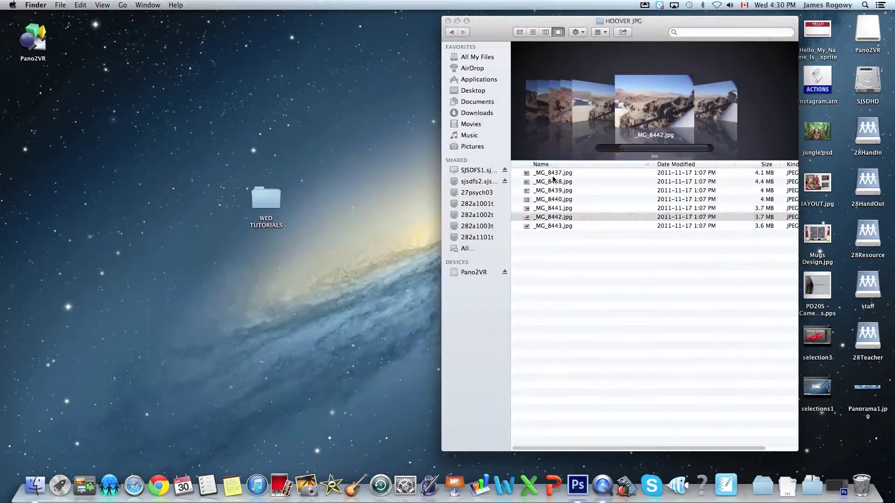
Switch to Photoshop and start the automated Photomerge command.
left_click(578, 485)
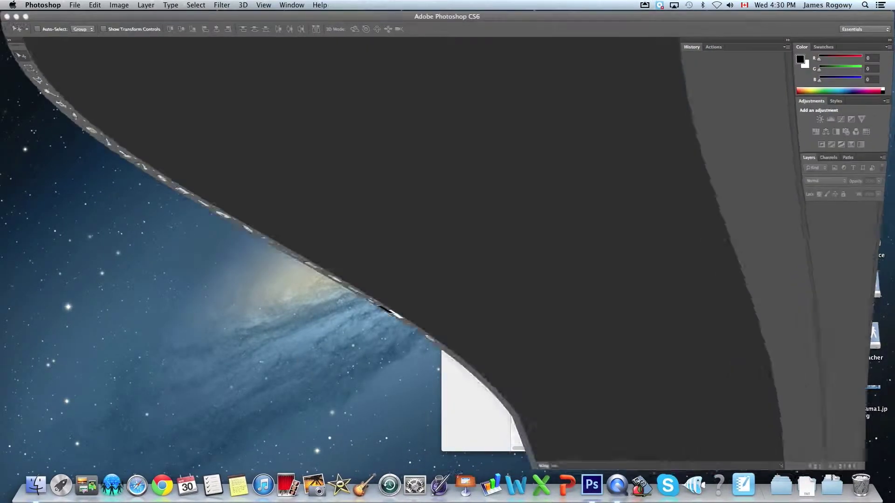
left_click(75, 4)
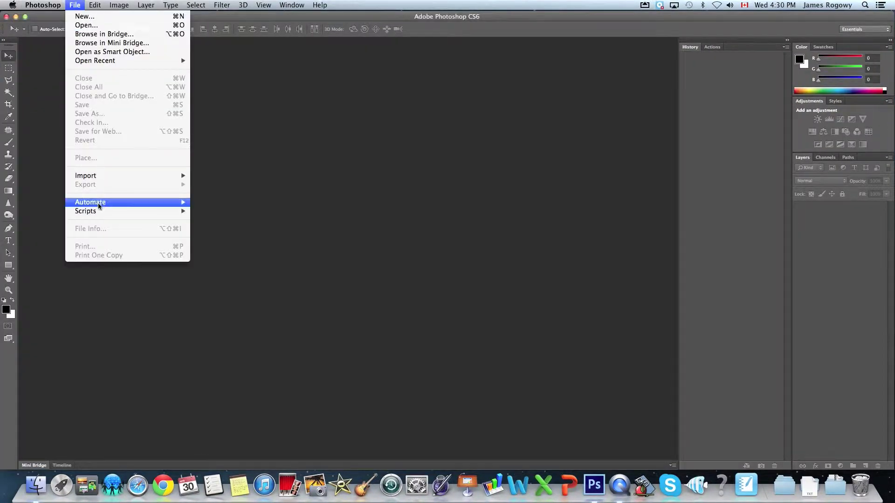
mouse_move(156, 207)
left_click(227, 310)
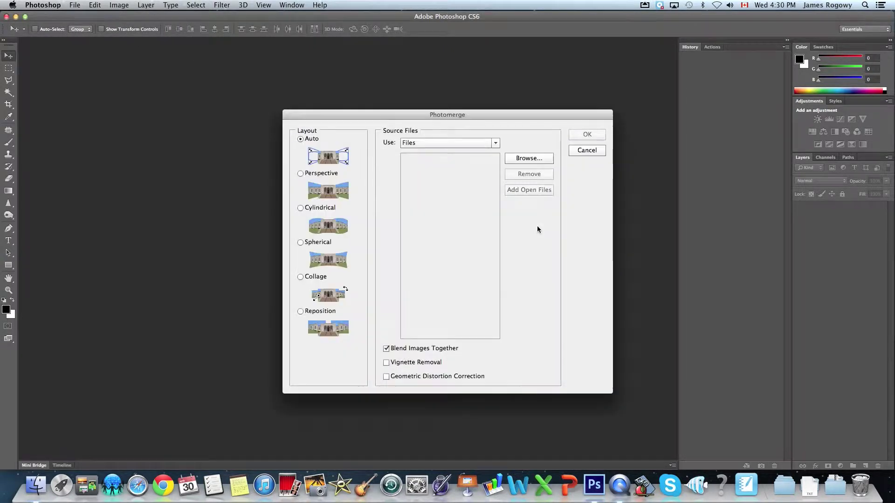
Add _MG_8437.jpg through _MG_8443.jpg from HOOVER JPG as source files and merge them with Auto layout and image blending.
left_click(544, 158)
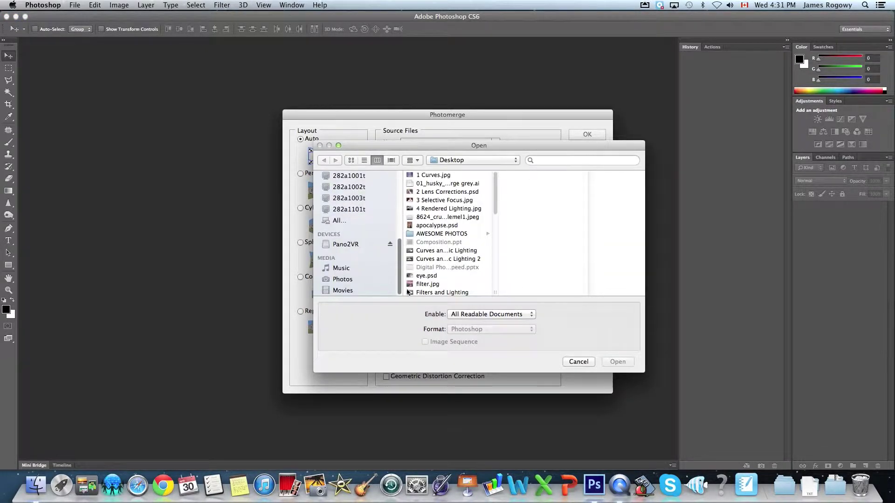
scroll(396, 197, "up", 5)
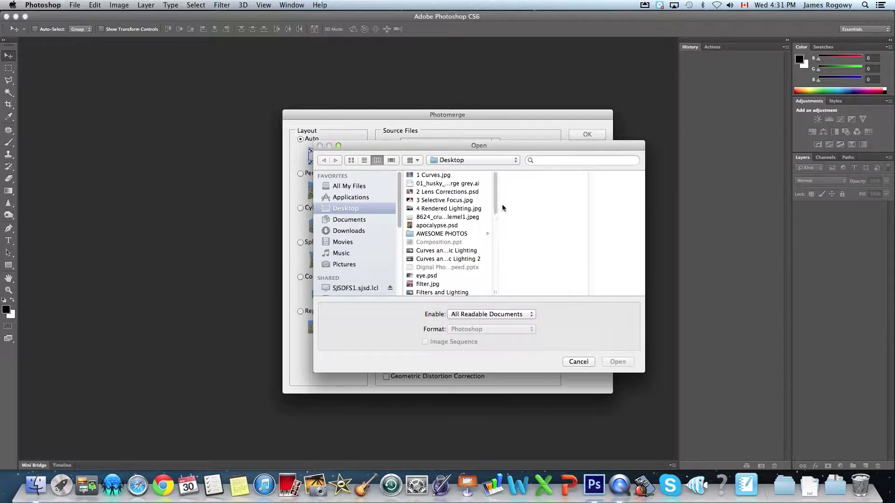
left_click_drag(493, 204, 494, 280)
left_click(462, 292)
left_click(528, 183)
left_click(578, 175)
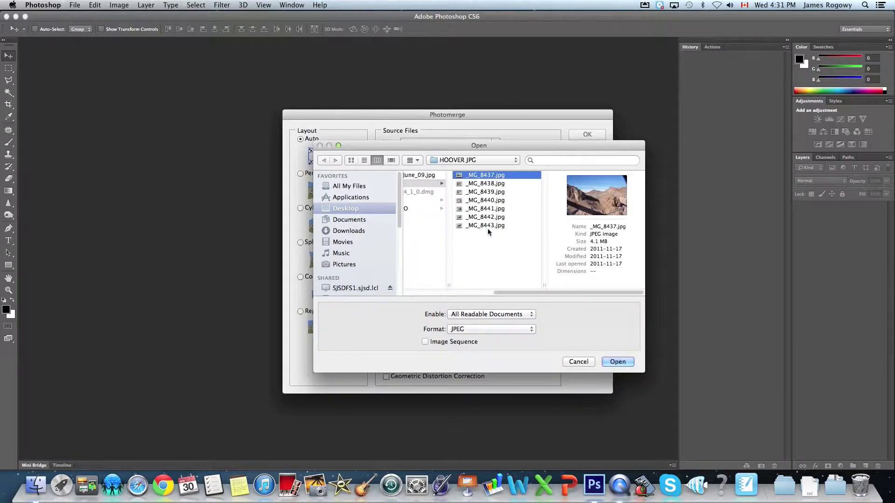
left_click(487, 226, "shift")
left_click(617, 362)
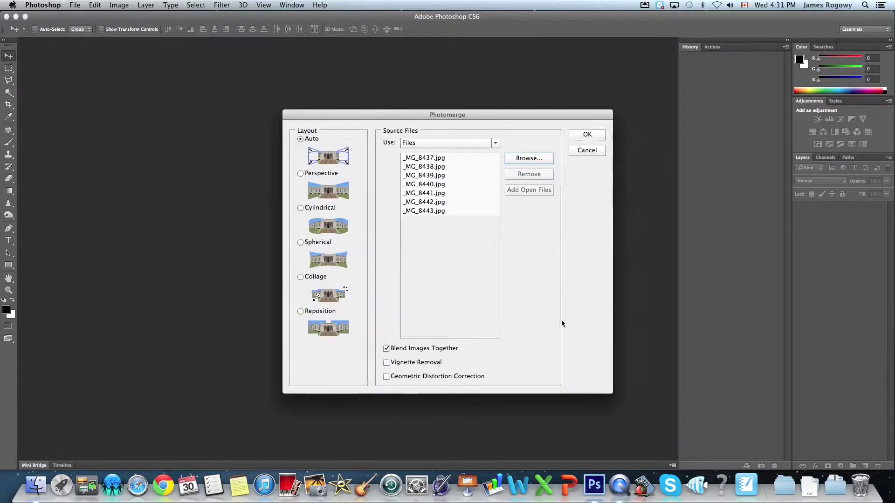
left_click(585, 135)
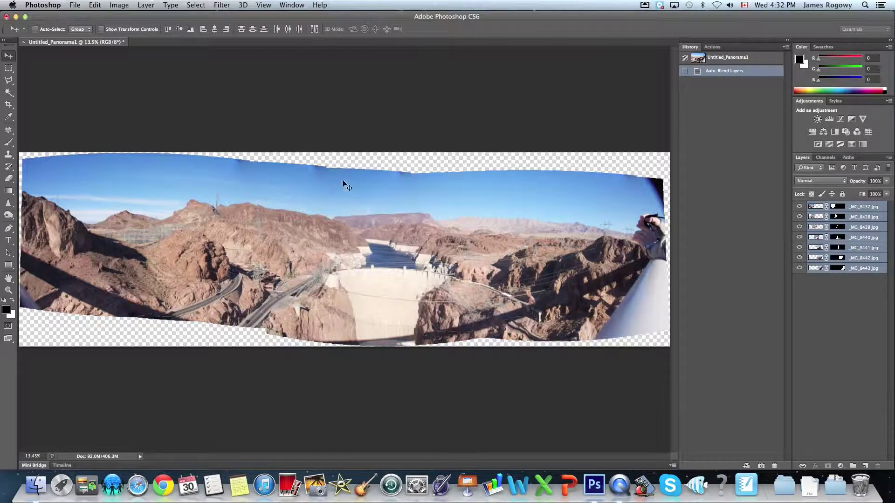
Examine the merged panorama's hills, dam crest and roadway up close to check stitching and detail.
left_click(8, 289)
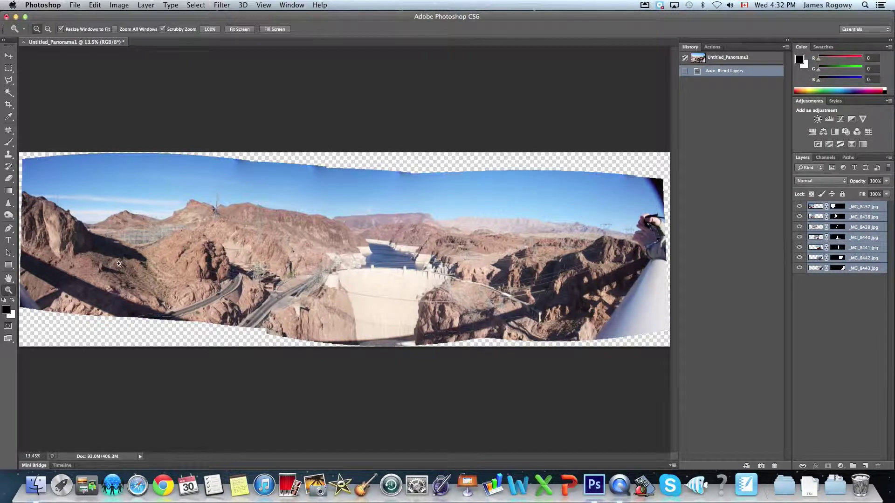
left_click(126, 257)
left_click_drag(126, 256, 160, 252)
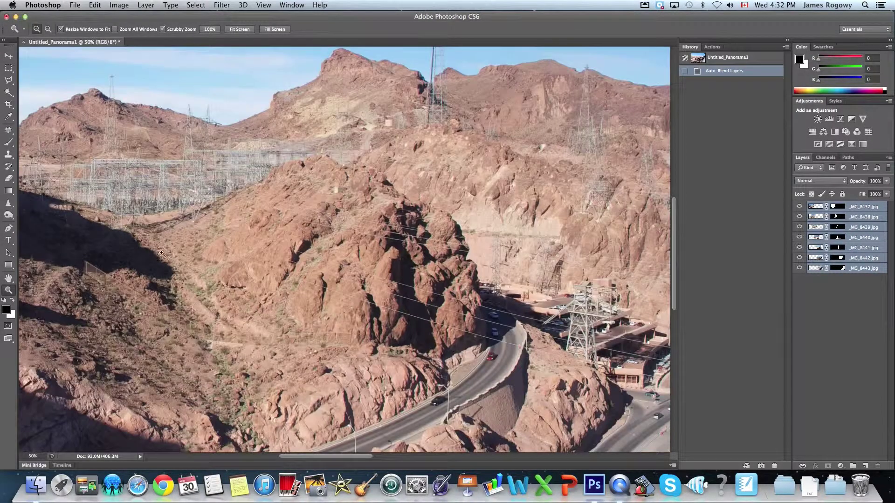
left_click_drag(443, 244, 269, 205)
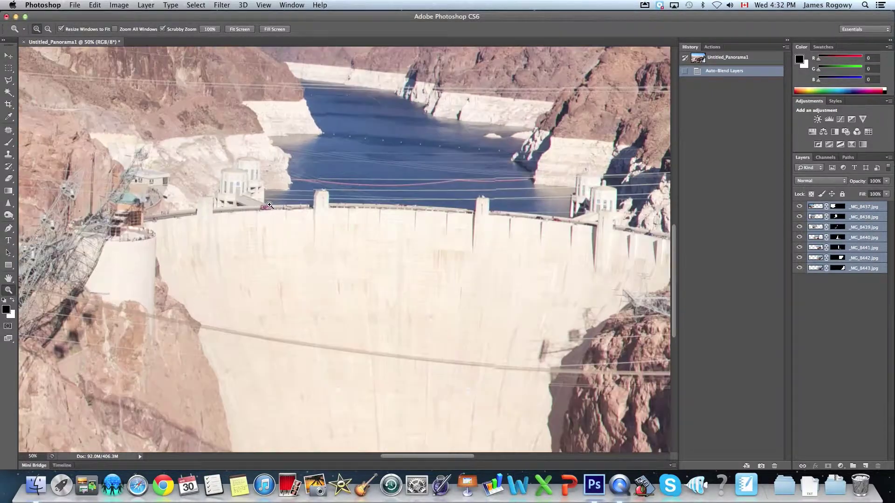
left_click(270, 205)
left_click(265, 206)
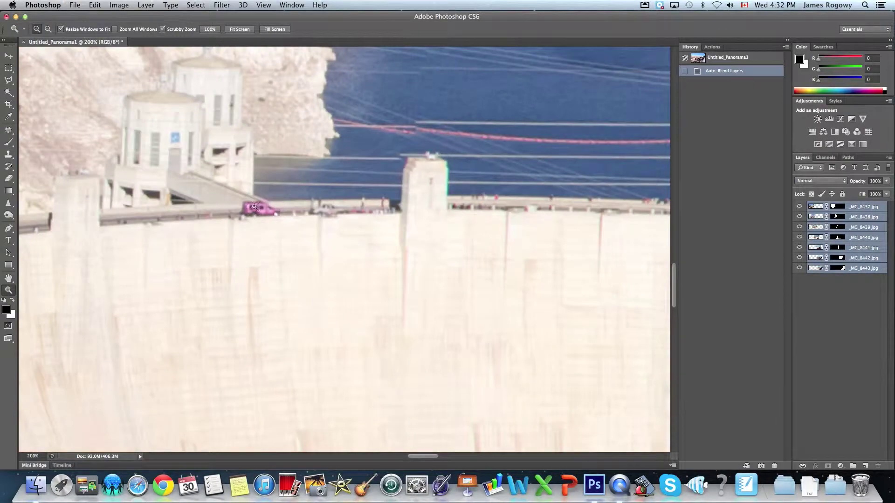
left_click(405, 226, "alt")
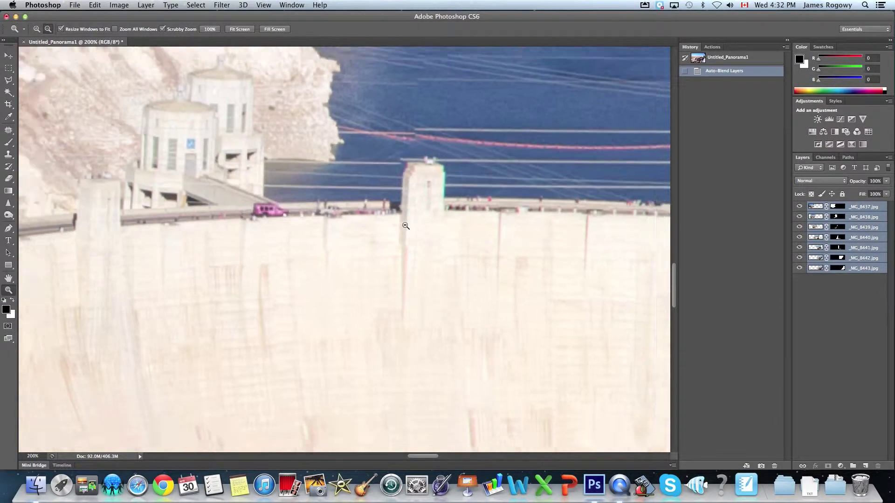
left_click(415, 226, "alt")
left_click(415, 226, "alt")
left_click(414, 226, "alt")
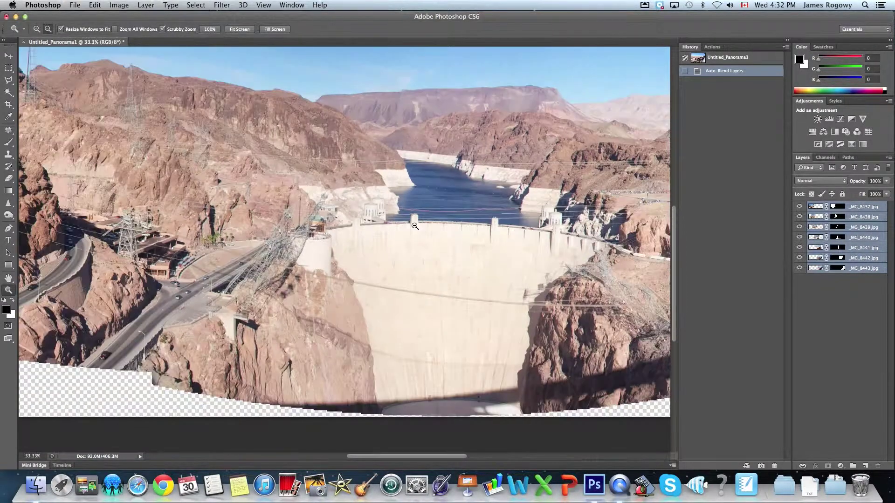
left_click(415, 226, "alt")
left_click(415, 226, "alt")
left_click(471, 230, "alt")
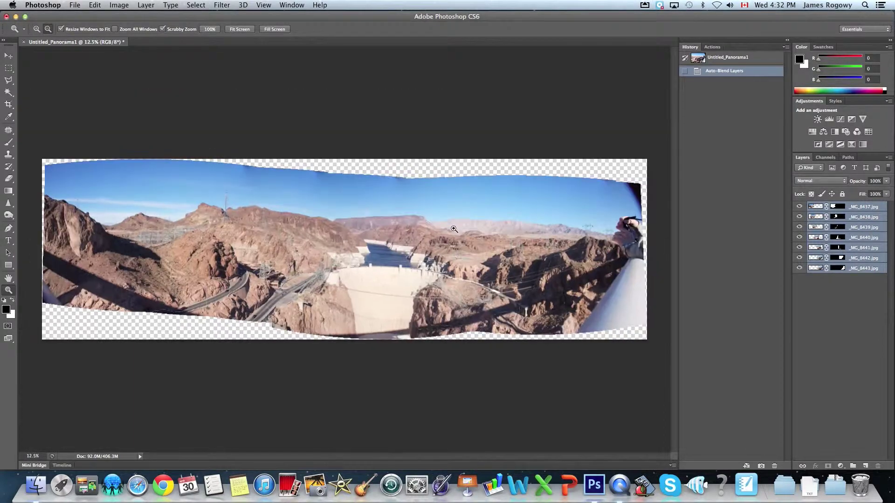
Flatten the seven panorama layers into a single background layer.
left_click(889, 157)
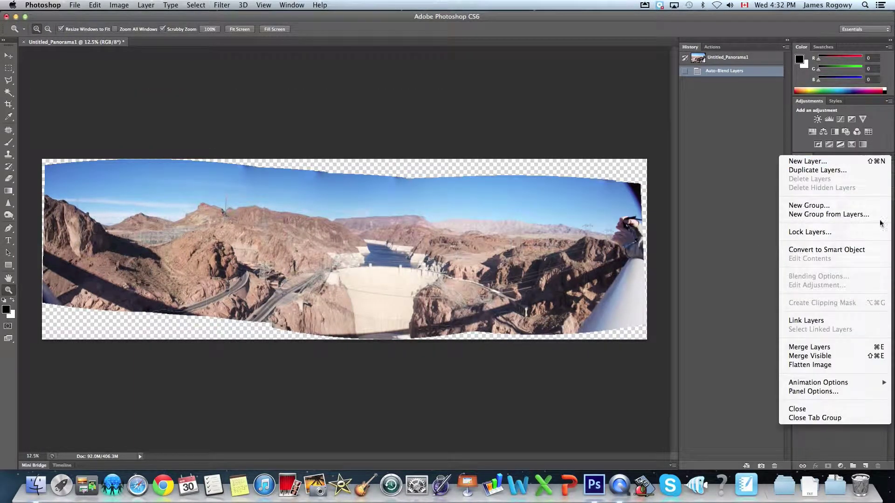
left_click(838, 364)
Open Unsharp Mask for the flattened panorama, set Amount to 102% and adjust Radius with the dam in close view.
left_click(391, 262)
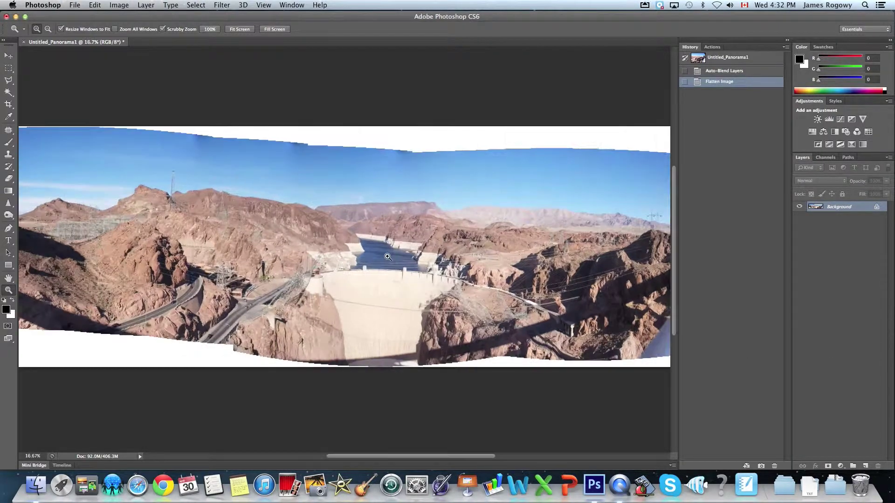
left_click(389, 260)
left_click(389, 259)
left_click(388, 257)
left_click(388, 257)
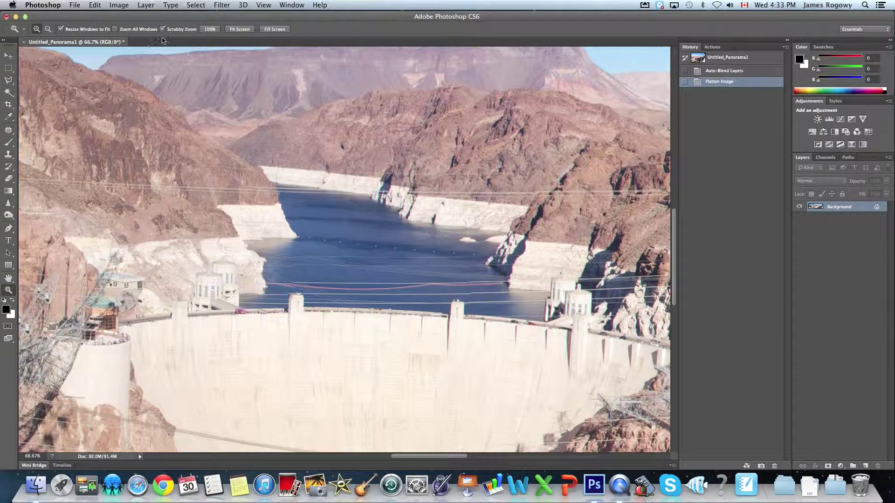
left_click(222, 5)
mouse_move(242, 158)
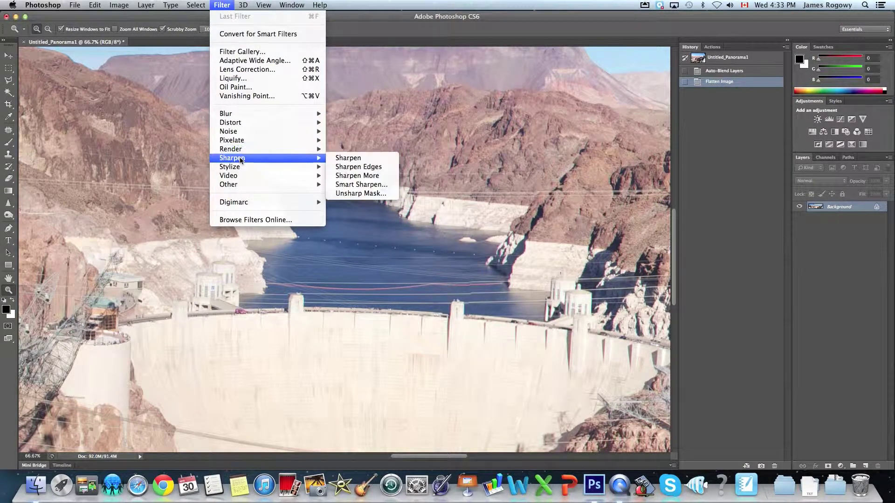
left_click(383, 193)
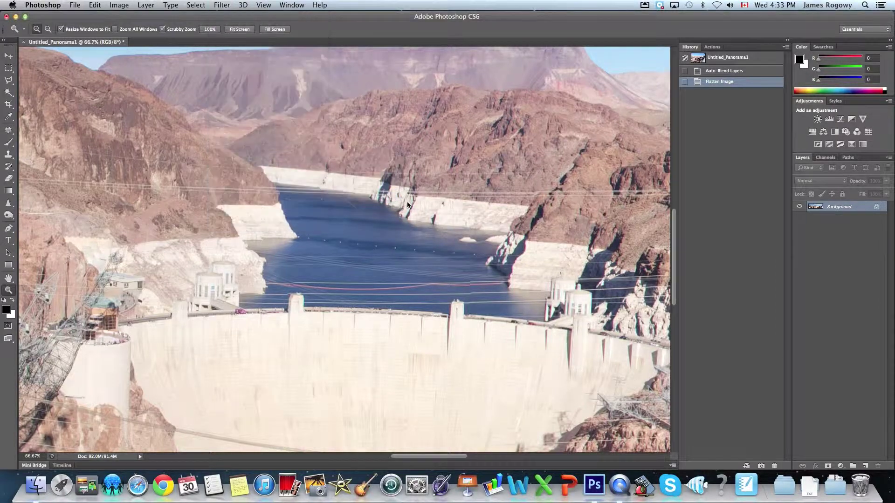
left_click_drag(402, 127, 640, 152)
left_click_drag(654, 290, 692, 290)
left_click_drag(623, 317, 631, 318)
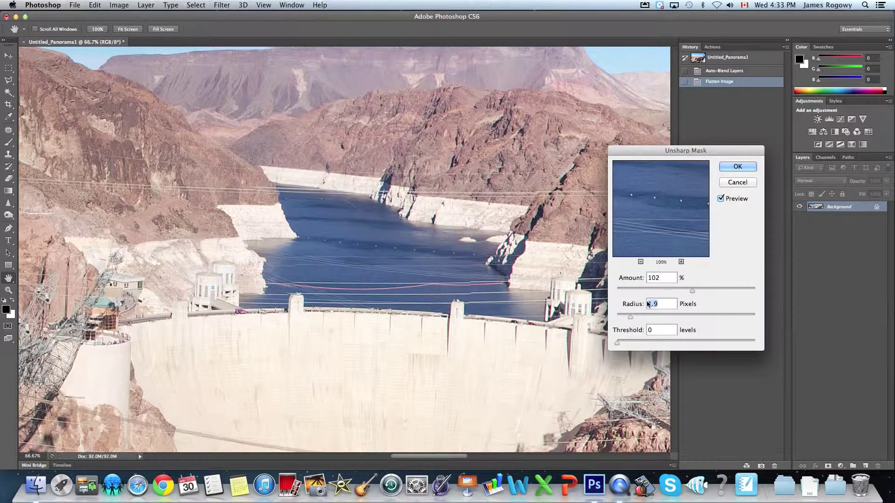
Raise the Unsharp Mask amount further, fine-tune the settings while checking the preview detail, and apply the sharpening.
left_click_drag(692, 290, 709, 290)
left_click_drag(656, 188, 645, 212)
key("Up")
key("Up")
key("Up")
key("Up")
key("Up")
key("Up")
key("Up")
key("Up")
key("Up")
key("Up")
key("Up")
key("Up")
key("Up")
key("Up")
key("Up")
key("Up")
key("Up")
key("Up")
key("Up")
key("Up")
left_click_drag(647, 170, 649, 197)
left_click(728, 167)
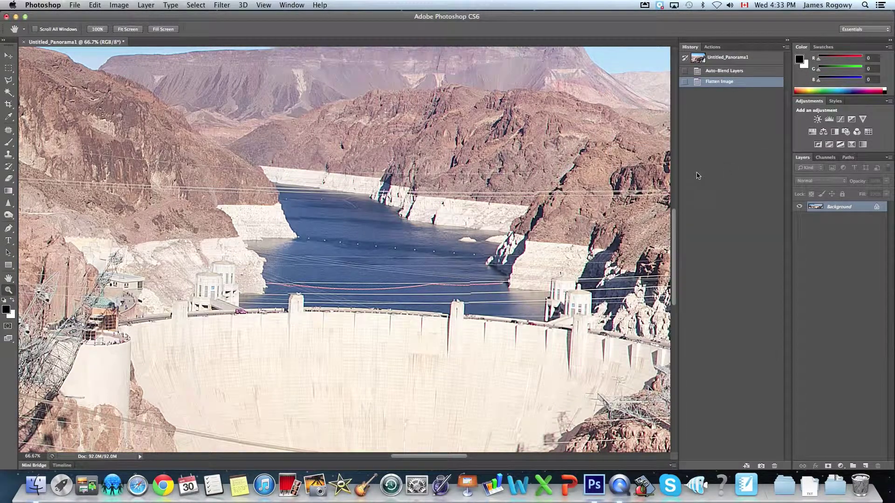
Compare the panorama before and after sharpening by switching between the Flatten Image and Unsharp Mask history states.
key("z")
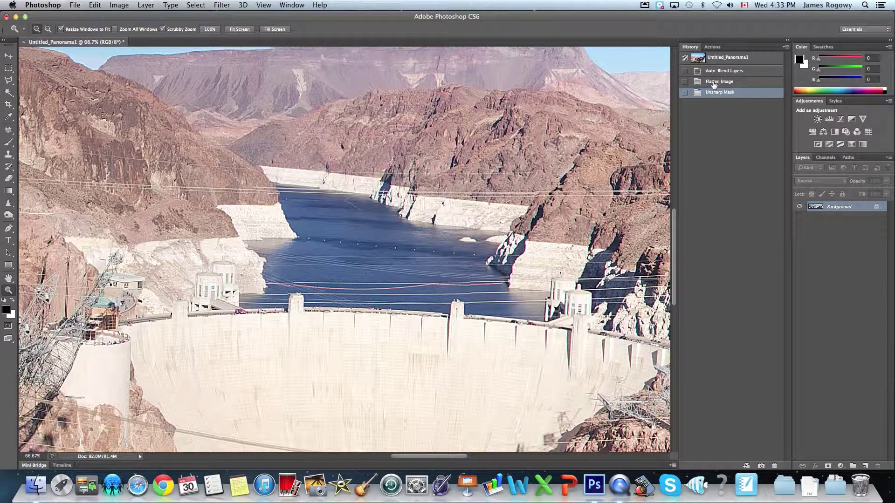
left_click(714, 83)
left_click(715, 93)
left_click(718, 85)
left_click(720, 93)
Set up a crop of the whole panorama that trims the white, uneven strips along its top, left and bottom edges.
left_click(413, 268, "alt")
left_click(413, 268, "alt")
left_click(413, 268, "alt")
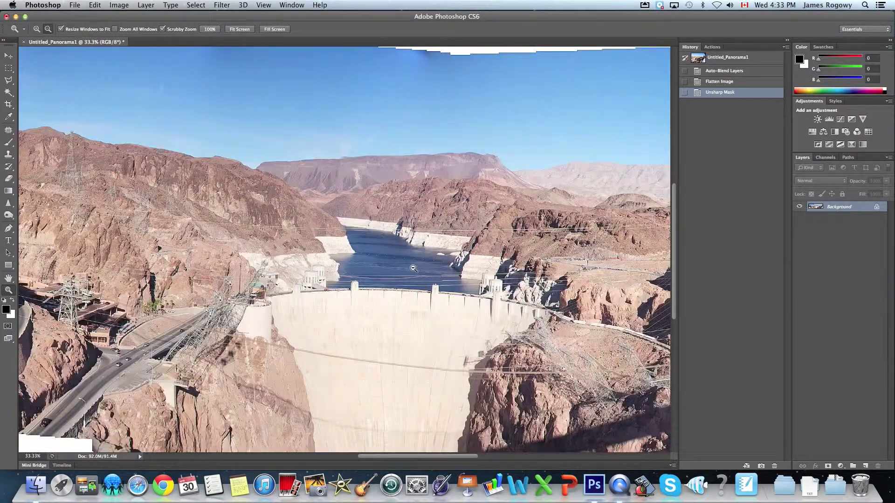
left_click(412, 266, "alt")
left_click(411, 262, "alt")
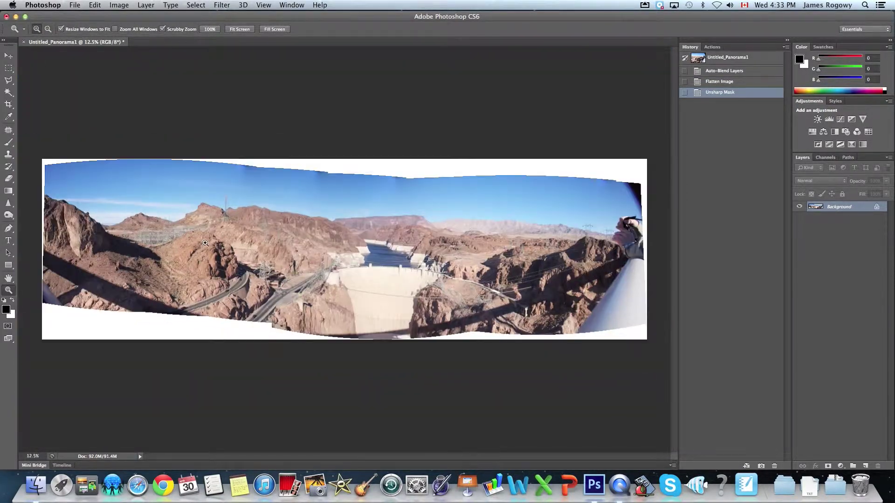
left_click(86, 213)
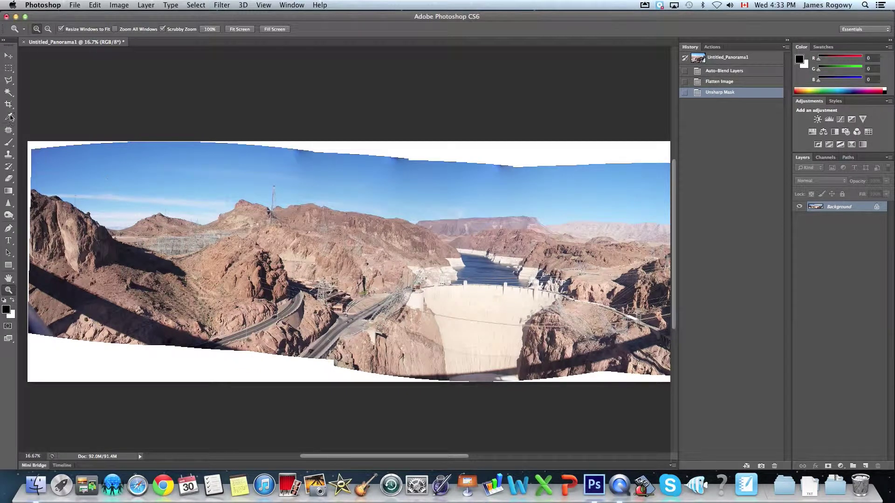
left_click(9, 104)
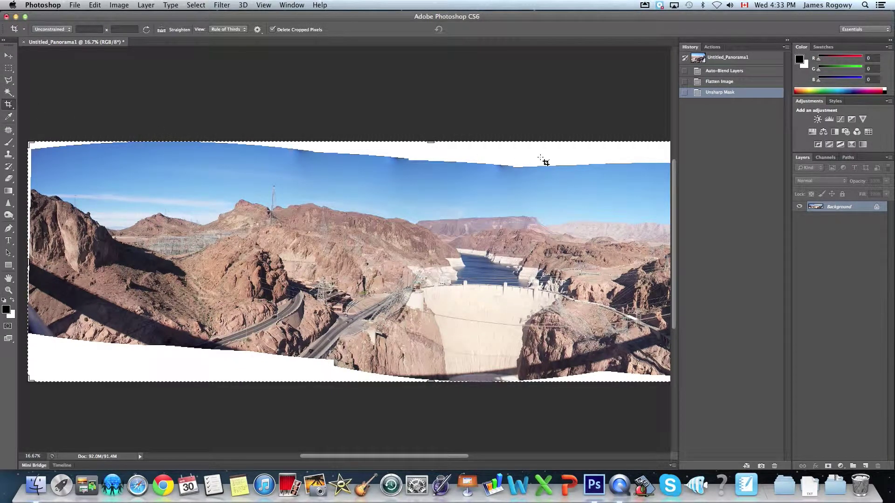
left_click_drag(433, 140, 435, 154)
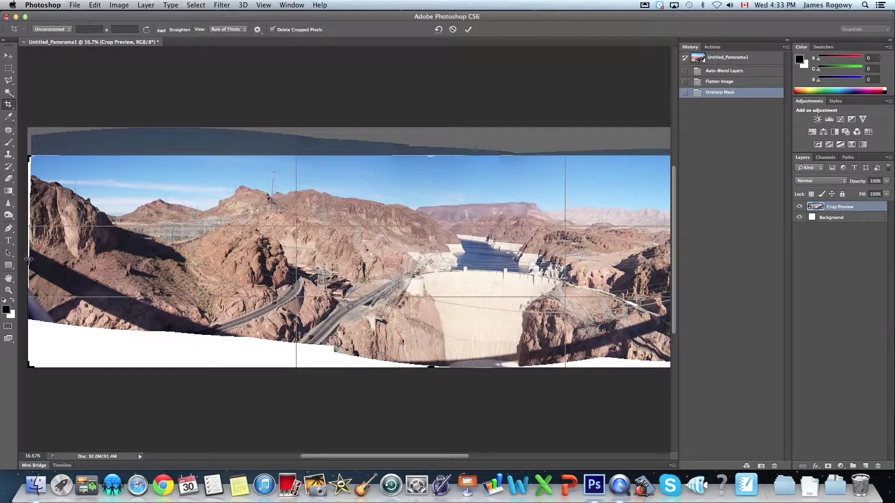
left_click_drag(29, 259, 31, 260)
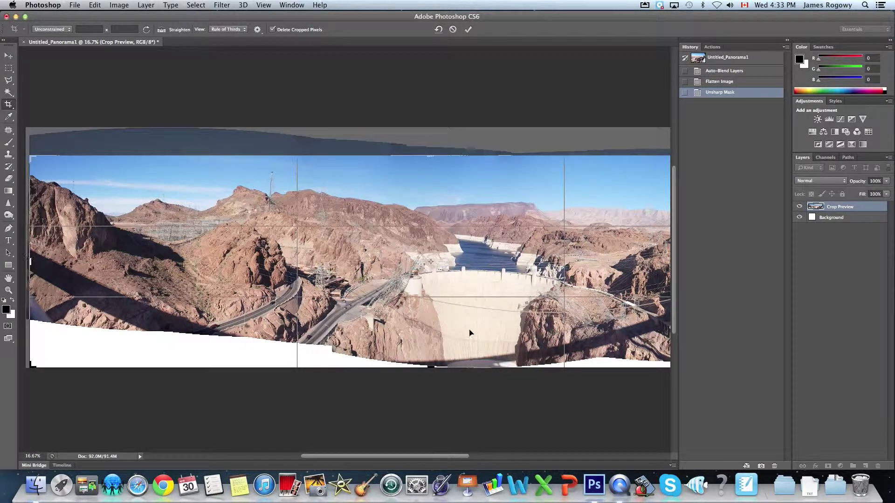
left_click_drag(474, 367, 471, 345)
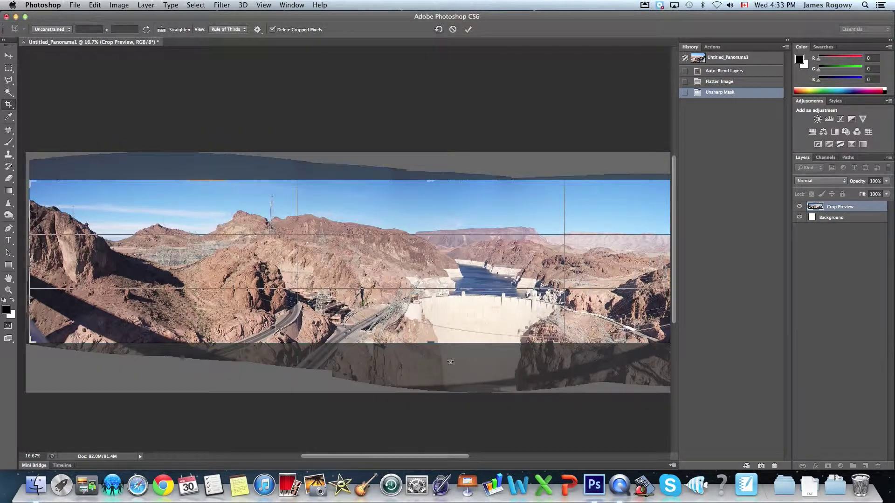
Trim the panorama's right edge to exclude the bystander and railing, and apply the crop.
left_click_drag(393, 458, 473, 439)
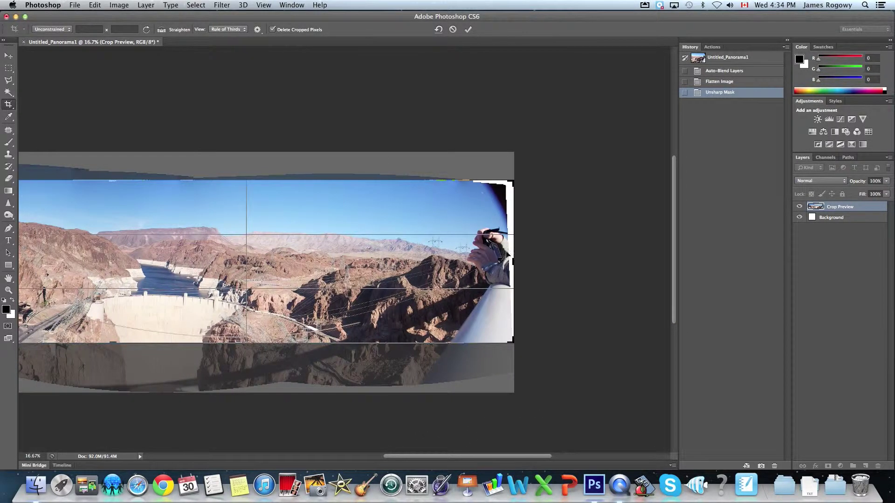
left_click_drag(512, 260, 487, 260)
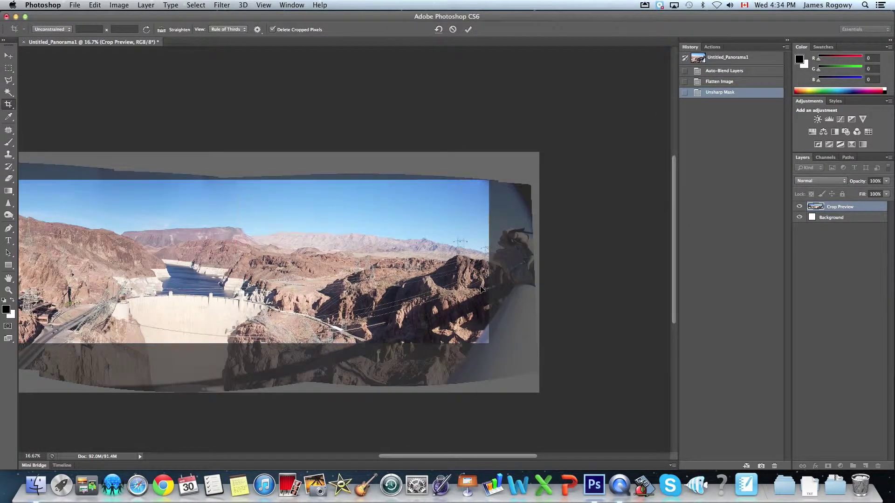
key("Return")
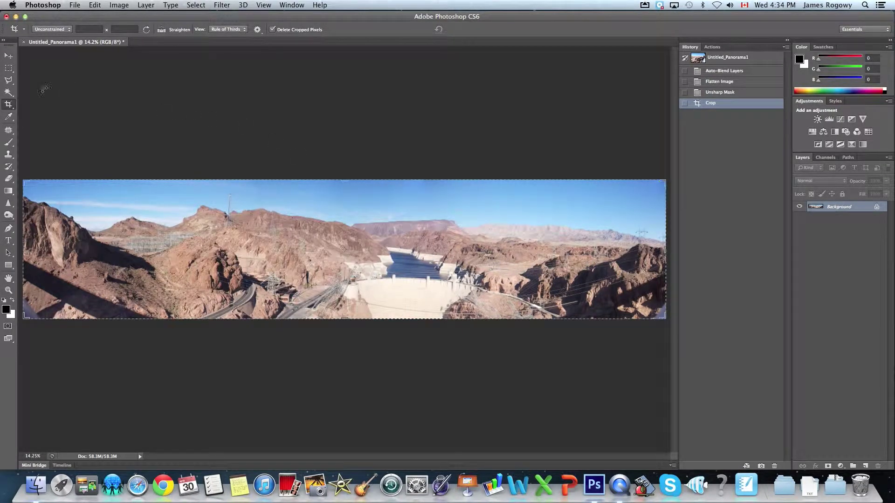
Examine the cropped panorama up close around the dam, hillside pylons and parking structure, and return to the full view.
left_click(9, 56)
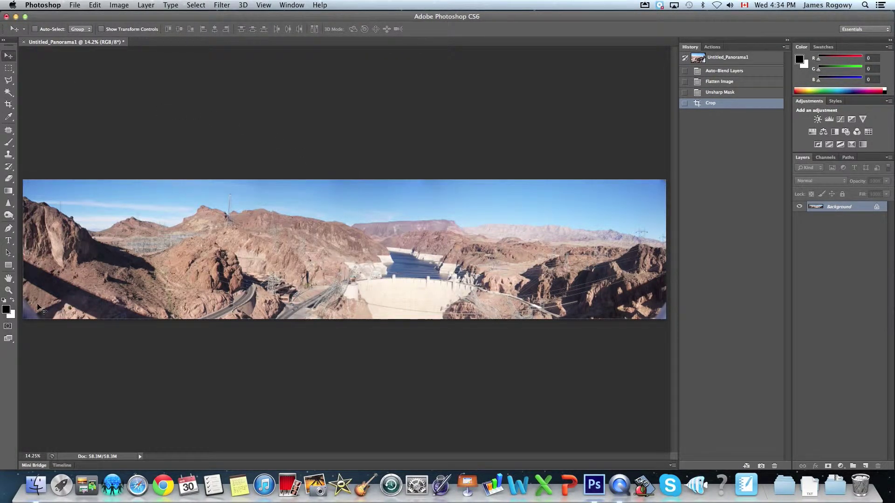
left_click(8, 291)
left_click(480, 277)
left_click(475, 276)
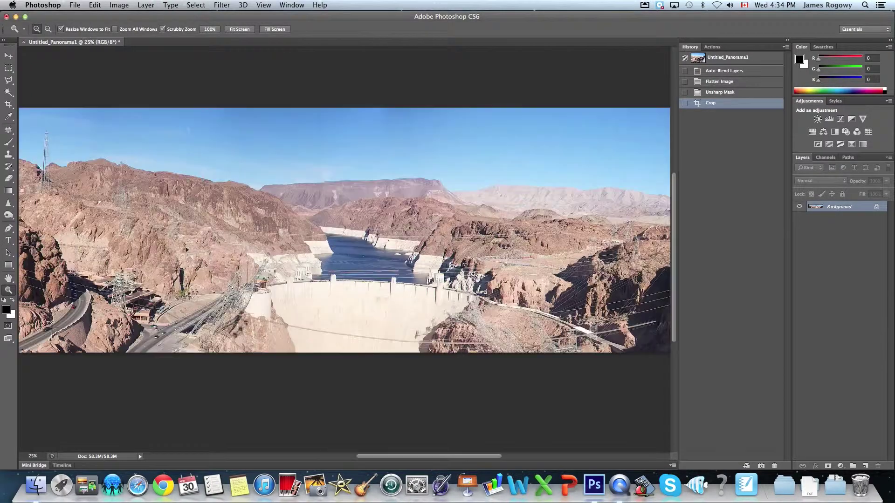
left_click(453, 269)
left_click(410, 267)
left_click(410, 267)
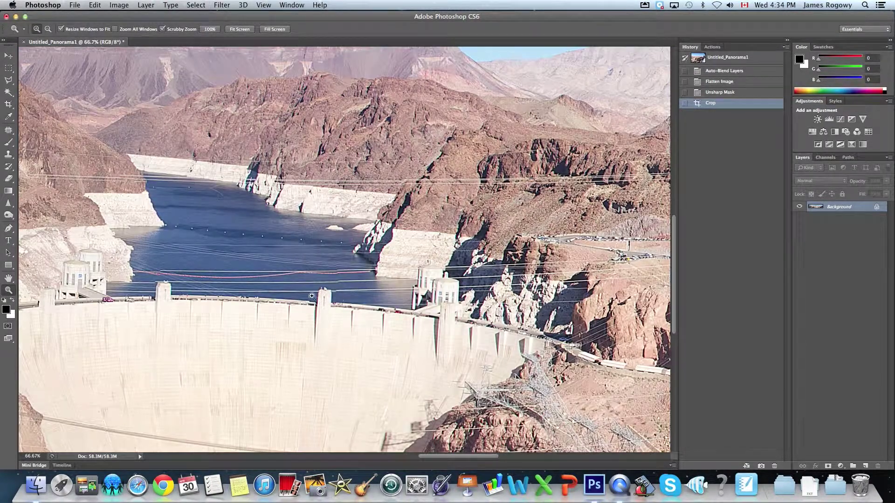
left_click_drag(306, 298, 481, 198)
scroll(622, 193, "down", 5)
scroll(623, 193, "left", 5)
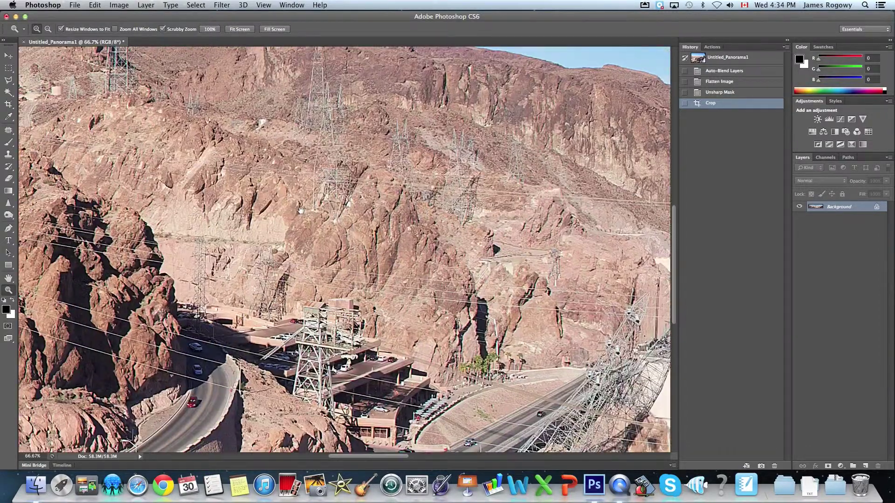
left_click(439, 260)
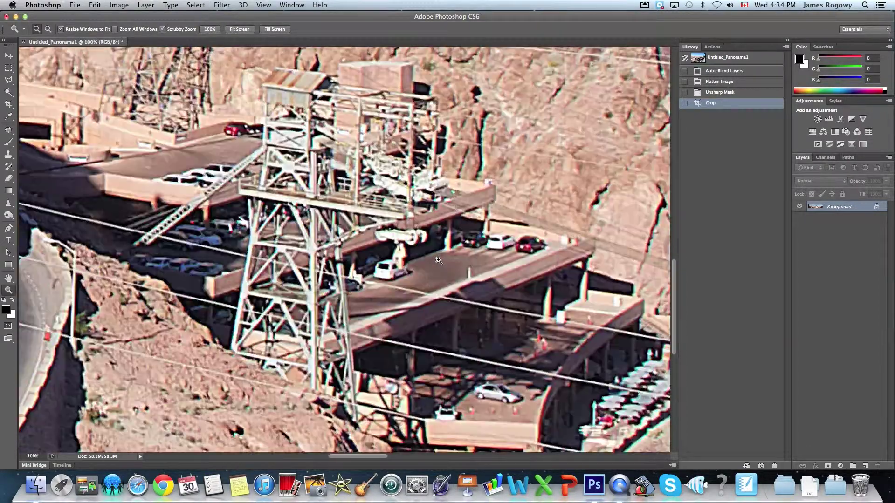
left_click(438, 260, "alt")
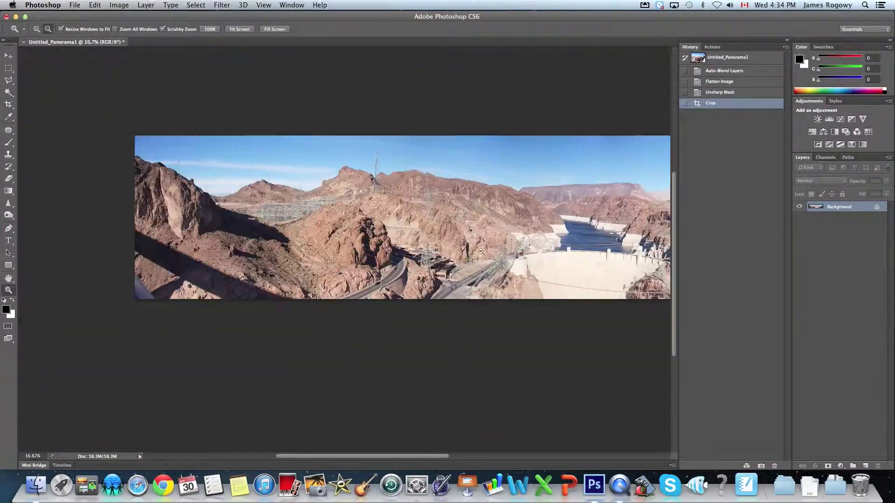
left_click(506, 230, "alt")
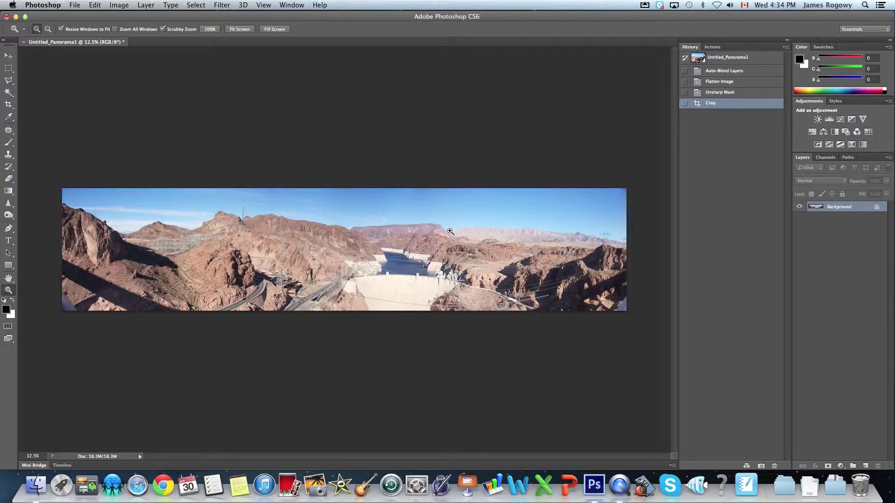
left_click(74, 6)
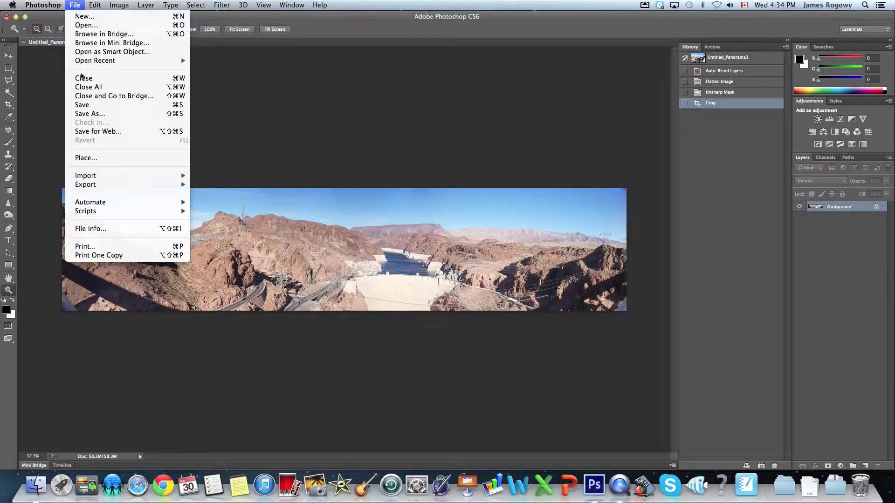
left_click(92, 114)
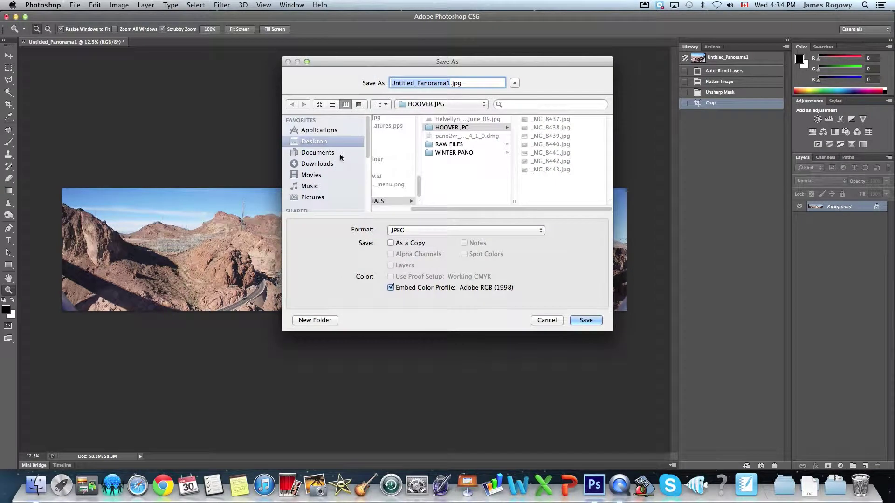
type("Hoover")
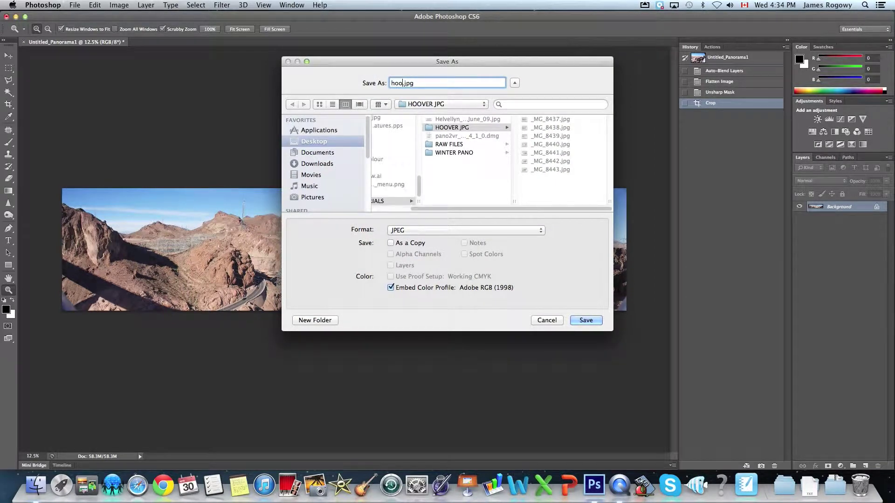
key("Return")
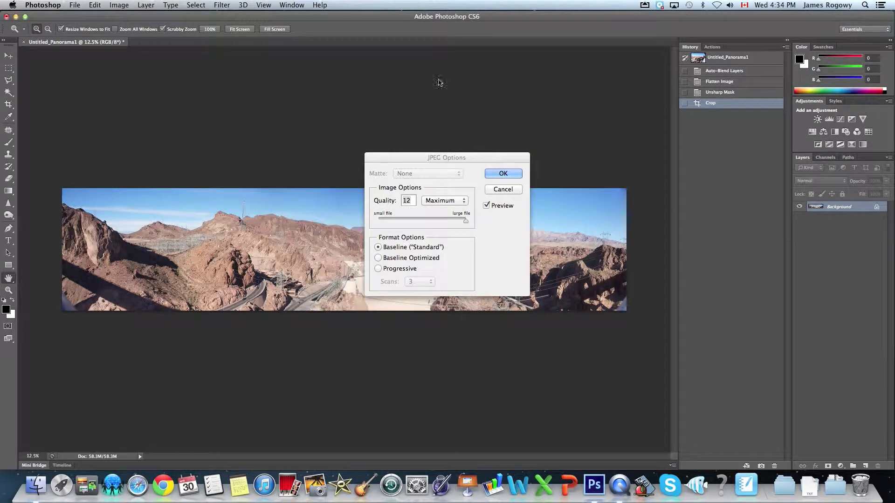
left_click(502, 175)
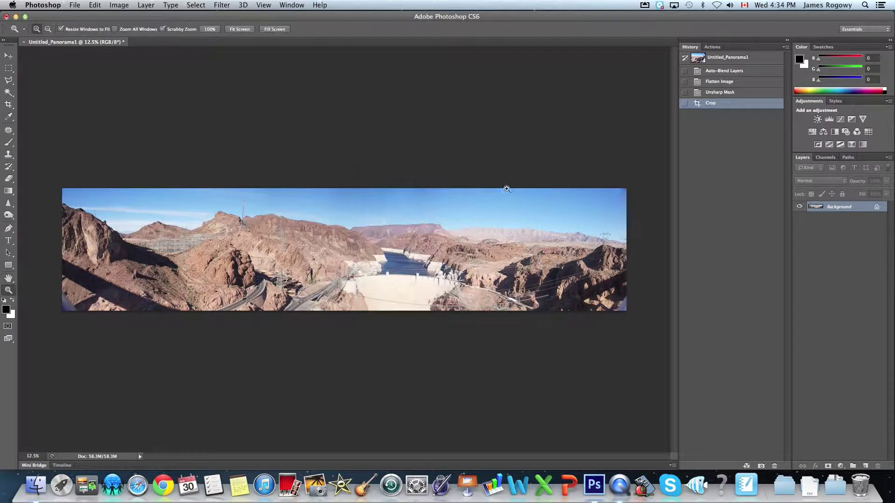
Save the cropped panorama to the Desktop as a JPEG named hoover.jpg.
left_click(75, 5)
left_click(98, 114)
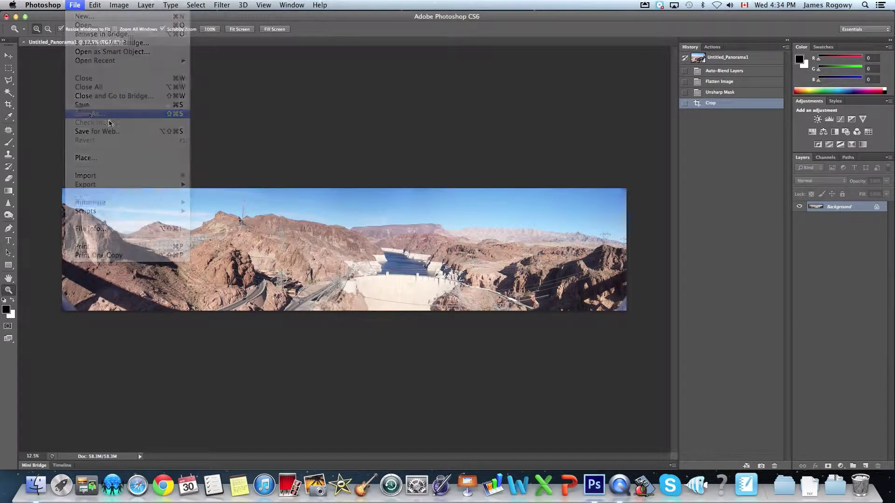
left_click(325, 141)
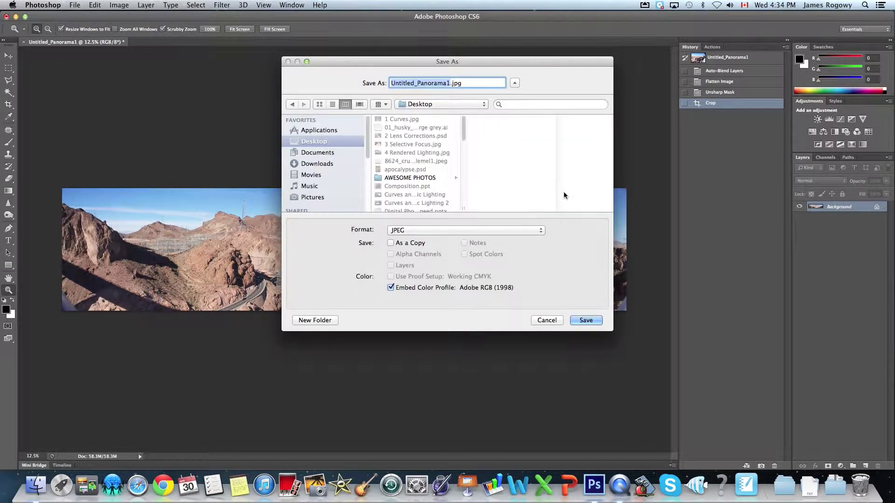
type("hoover")
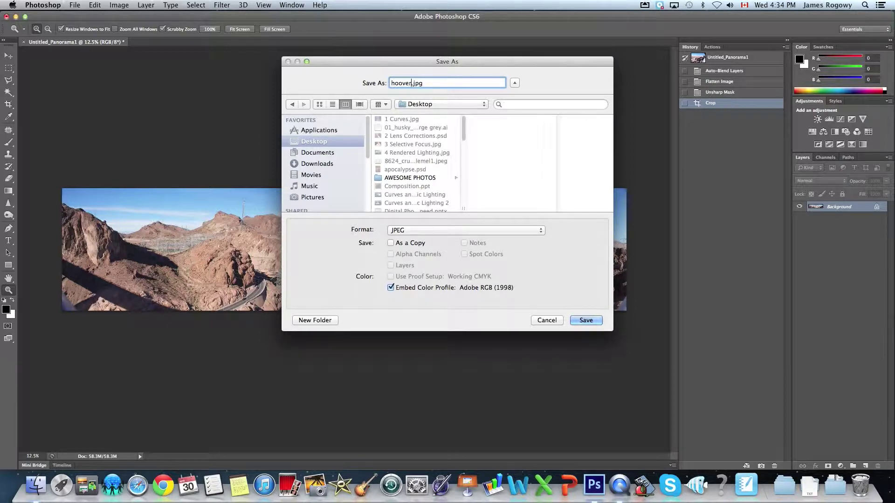
key("Return")
left_click(510, 176)
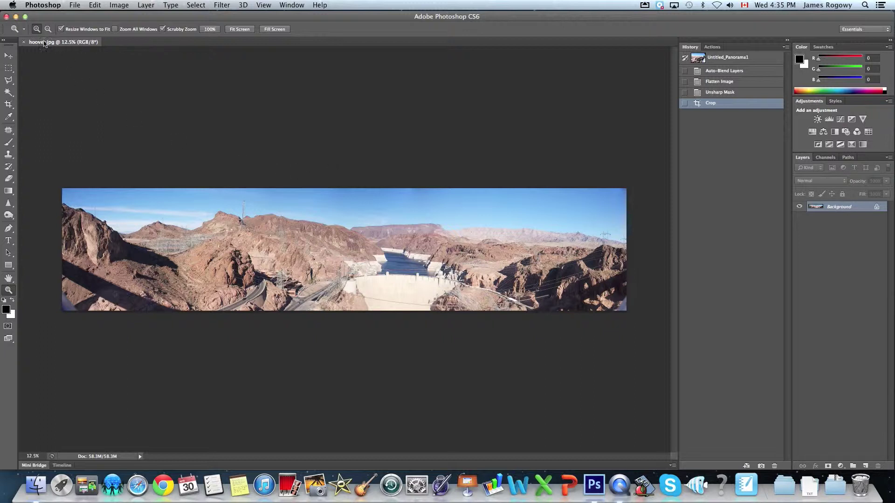
Switch to Finder, find the Helvellyn Striding Edge 360 panorama JPG in the WED TUTORIALS folder, and open it in Photoshop.
left_click(16, 17)
left_click(451, 32)
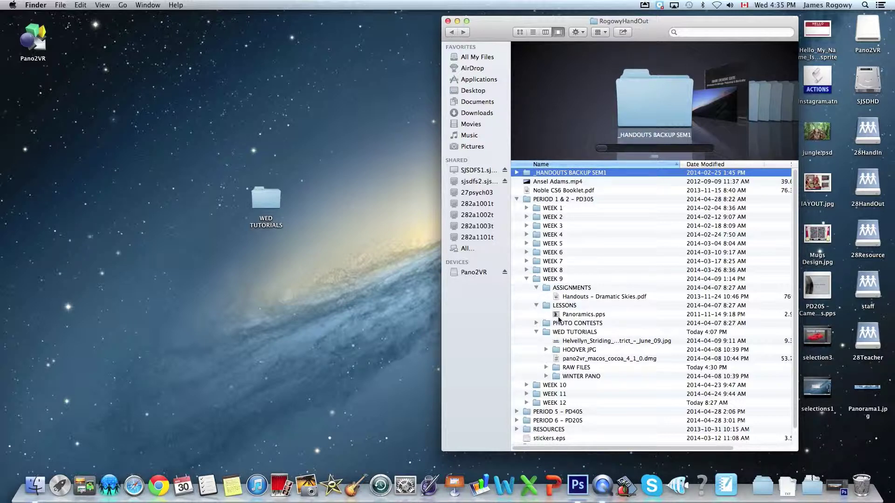
left_click(575, 341)
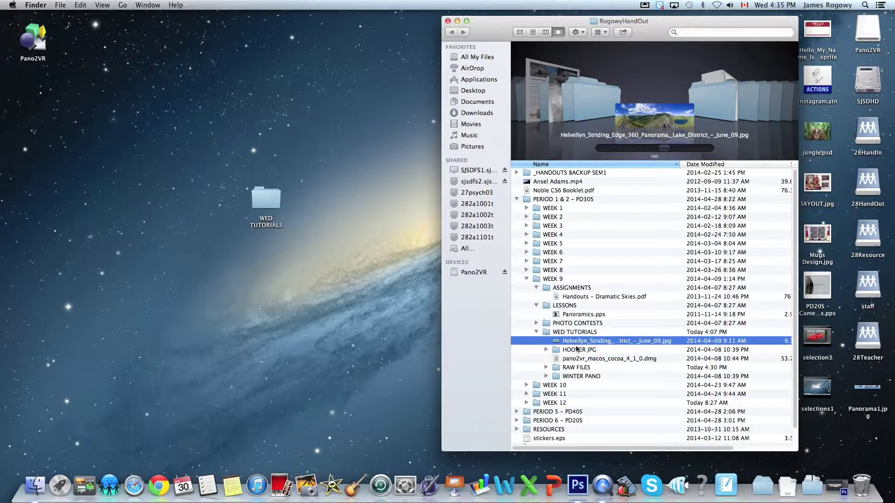
left_click(578, 484)
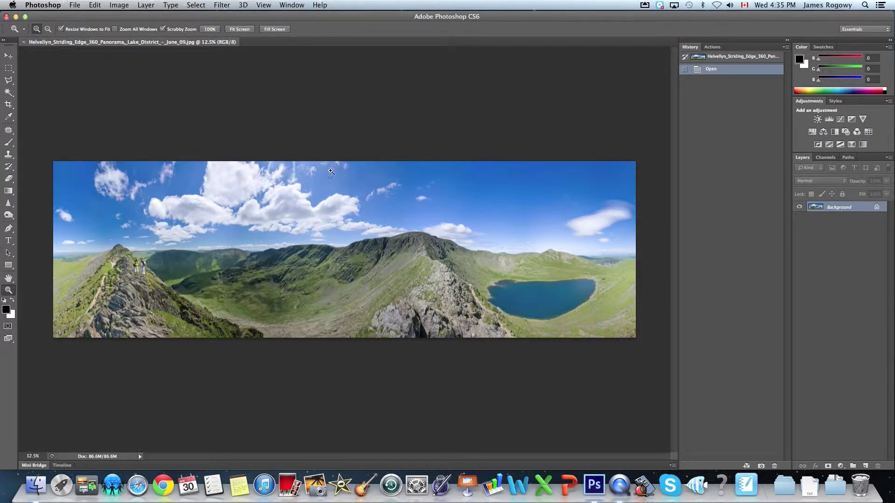
Examine the Helvellyn panorama across its full width, comparing its far left and right edges for a seamless 360-degree match.
left_click_drag(215, 260, 439, 260)
left_click_drag(550, 260, 124, 267)
left_click_drag(652, 259, 194, 254)
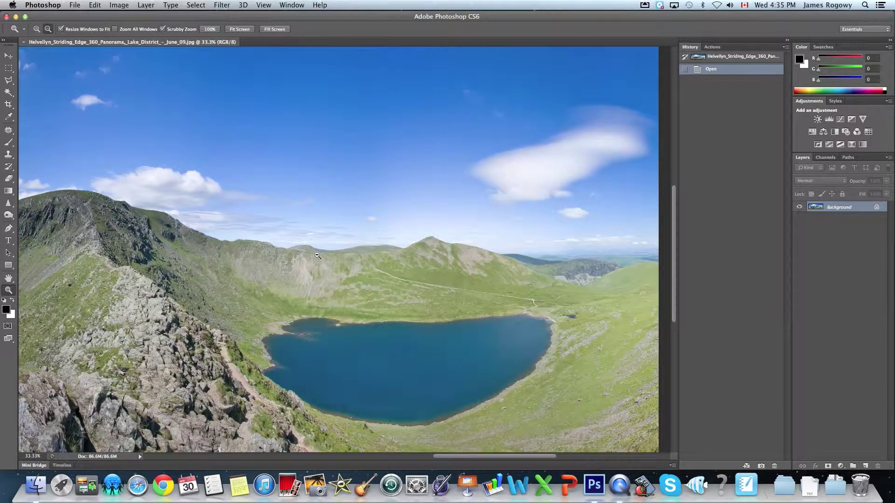
left_click(278, 257, "alt")
left_click(488, 252)
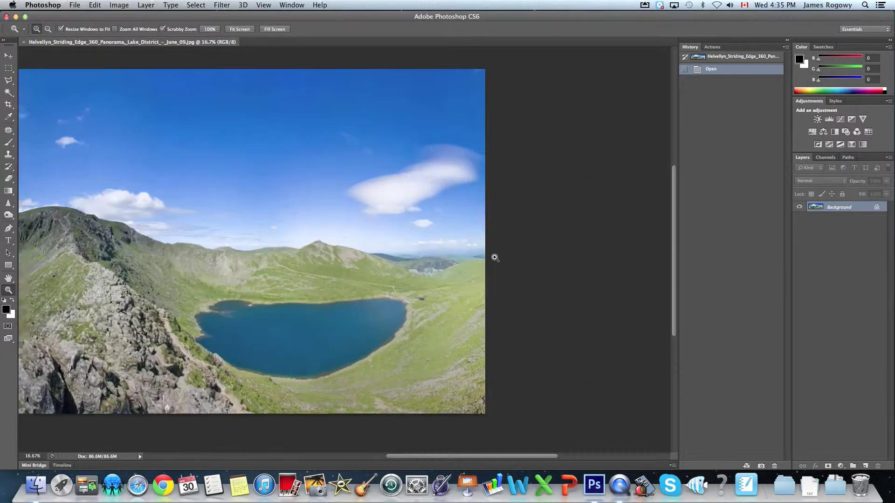
left_click(491, 256)
left_click(489, 255)
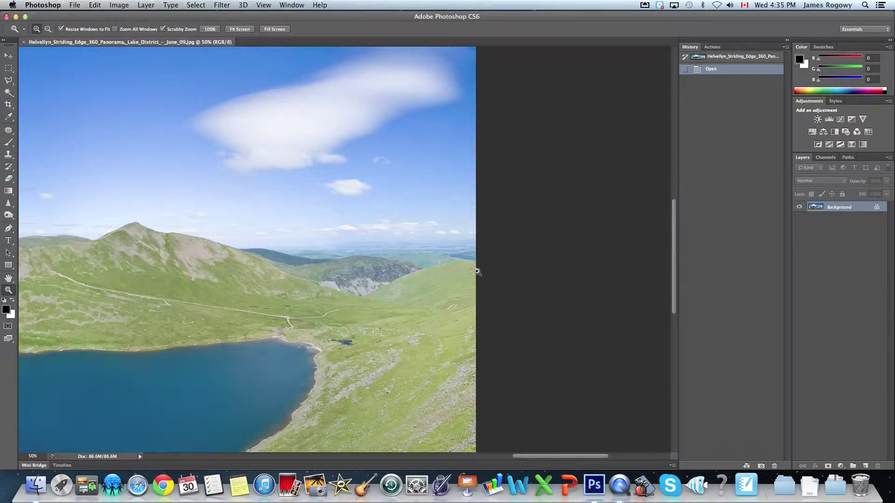
left_click_drag(528, 459, 219, 460)
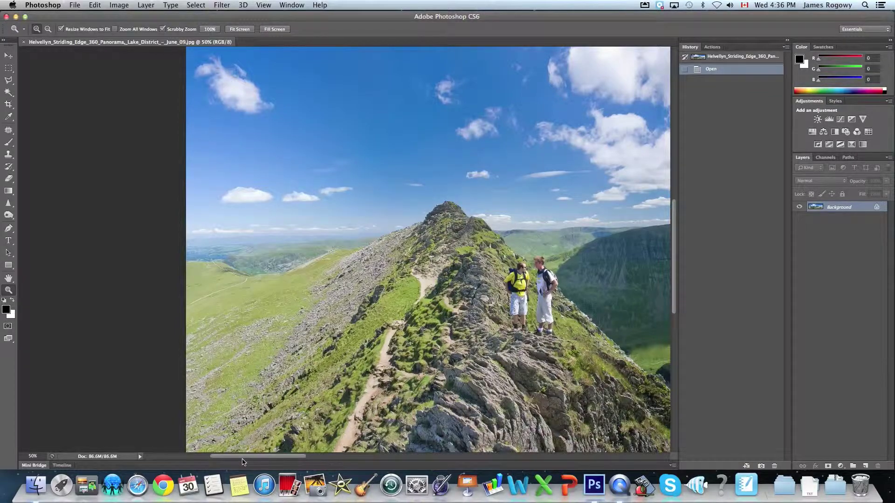
left_click_drag(242, 462, 550, 464)
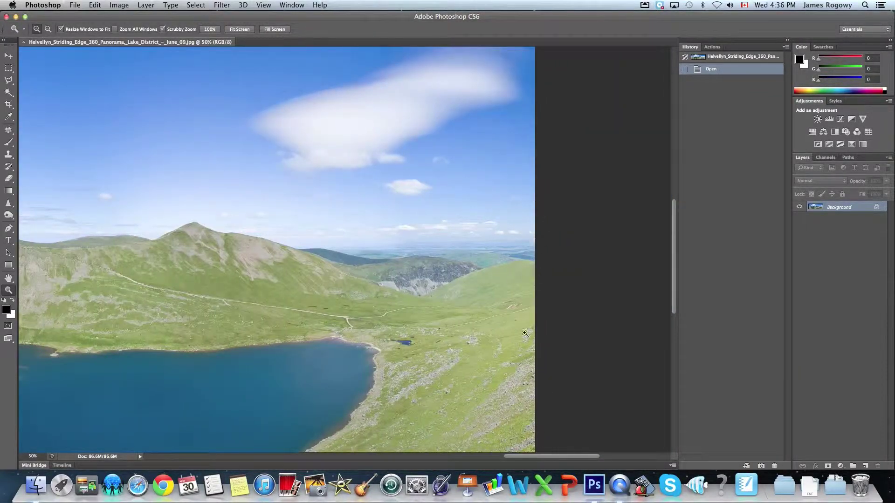
Check the panorama's opposite end around the ridge and two hikers, and return to a view of the whole image.
left_click_drag(529, 460, 230, 474)
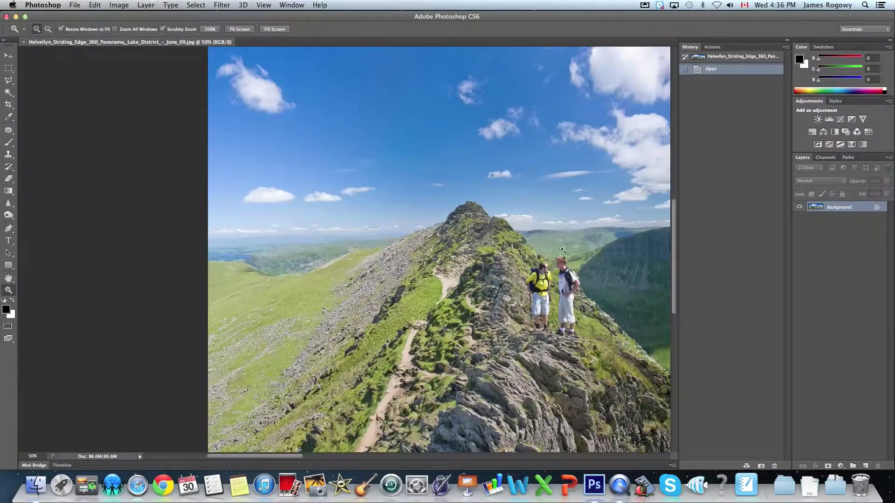
left_click(564, 255, "alt")
left_click(563, 255, "alt")
left_click_drag(609, 254, 259, 255)
left_click(435, 260, "alt")
left_click(452, 262, "alt")
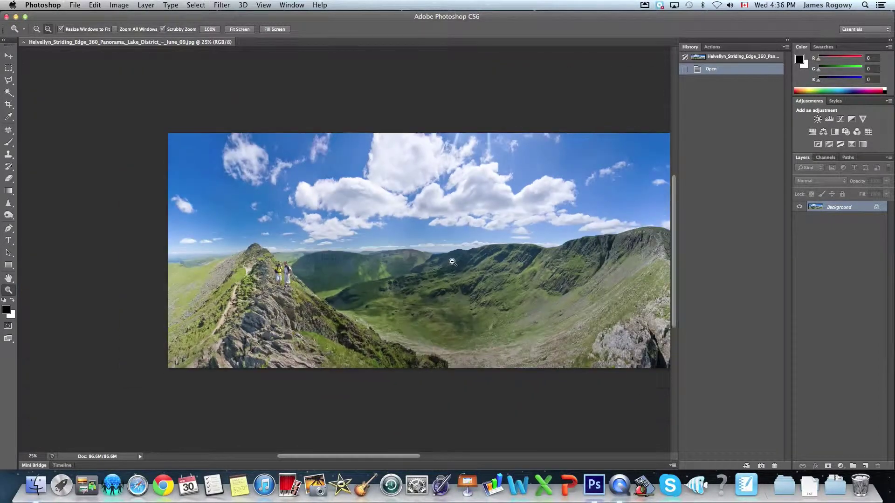
left_click_drag(467, 257, 344, 248)
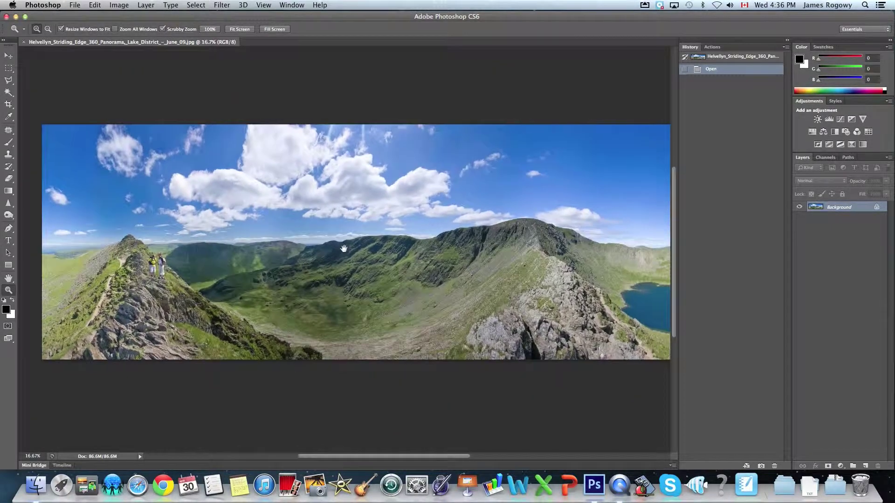
left_click(402, 260, "alt")
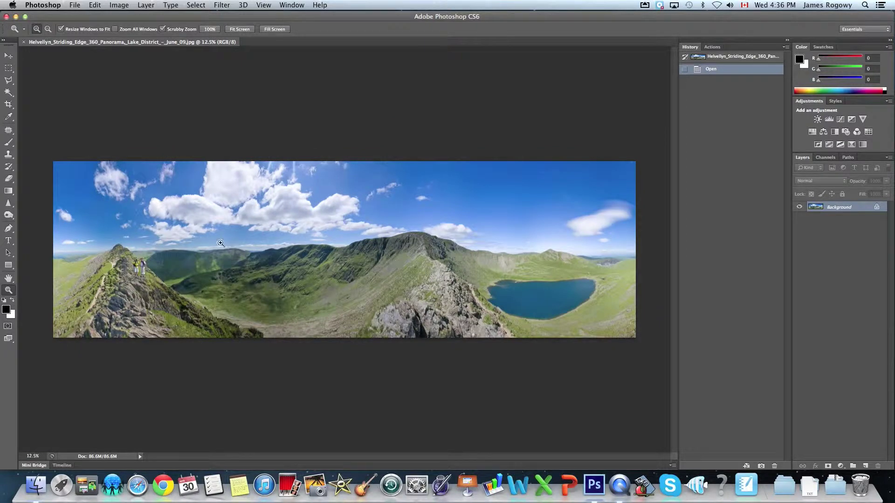
Switch to Finder, open the WED TUTORIALS folder and open the pano2vr_macos_cocoa_4_1_0.dmg disk image.
left_click(16, 17)
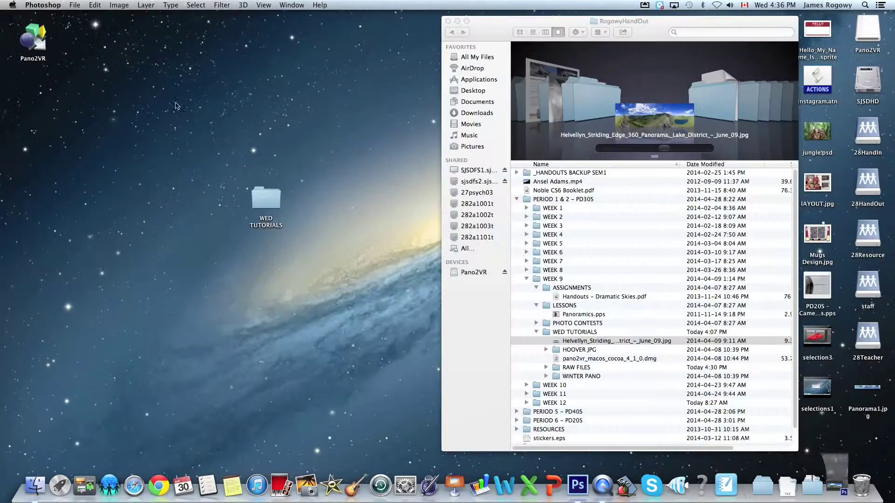
left_click(273, 136)
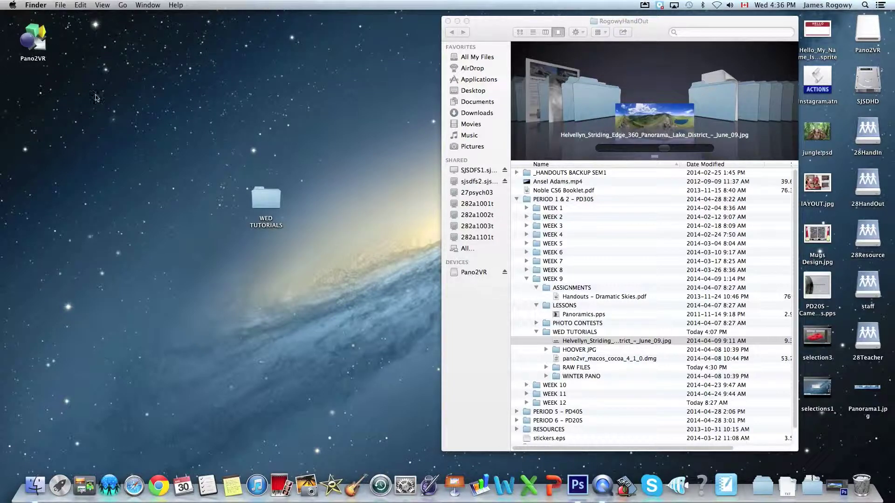
double_click(566, 333)
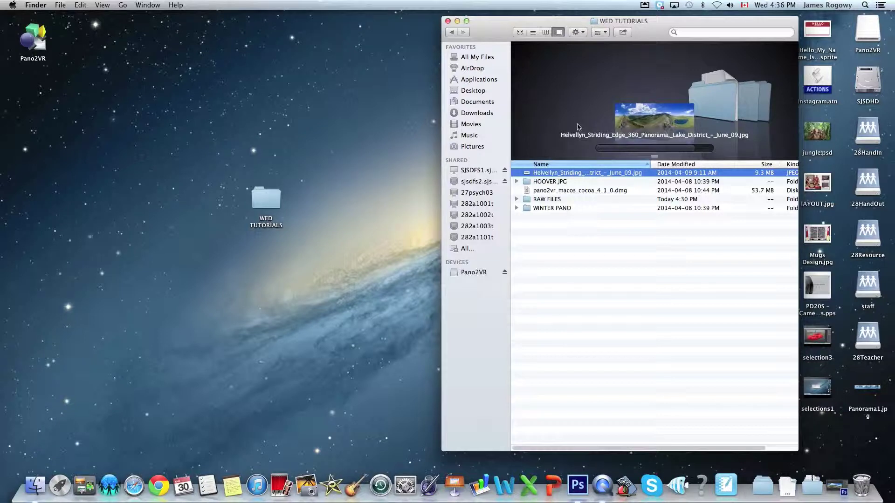
left_click(573, 192)
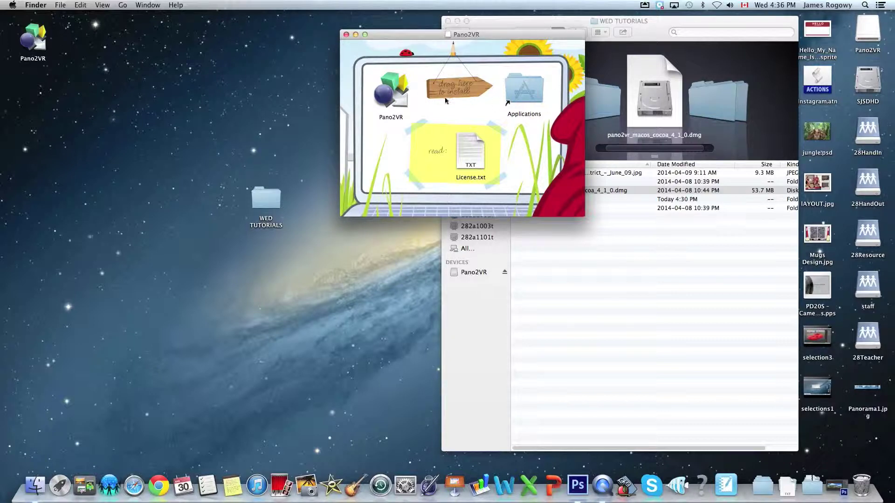
Copy Pano2VR from the disk image to the Desktop, replacing the existing copy, and close the disk image window.
left_click_drag(396, 98, 342, 255)
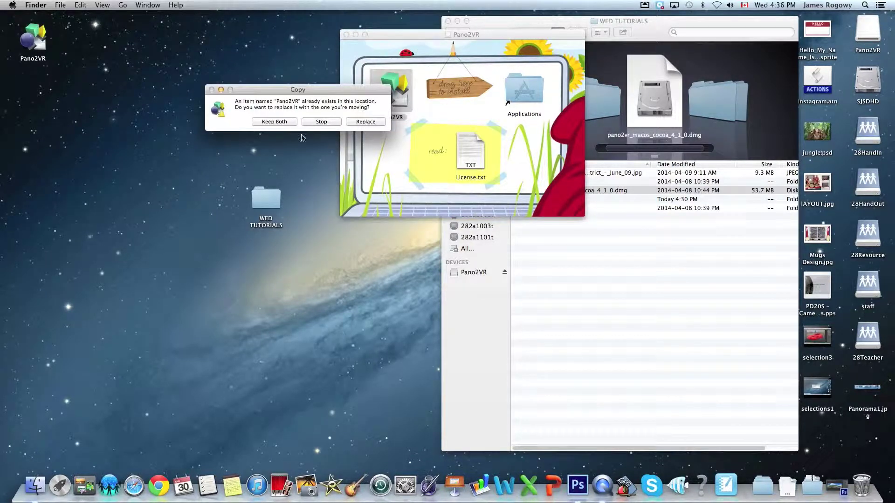
left_click(365, 122)
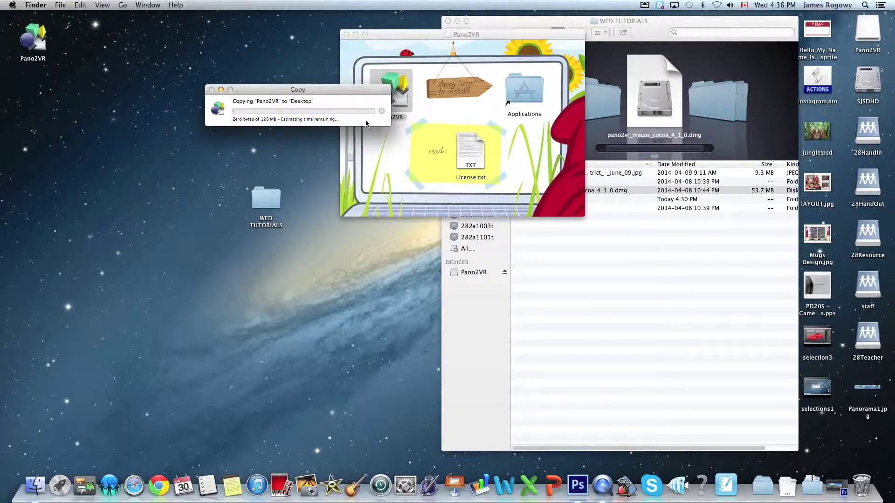
left_click(390, 33)
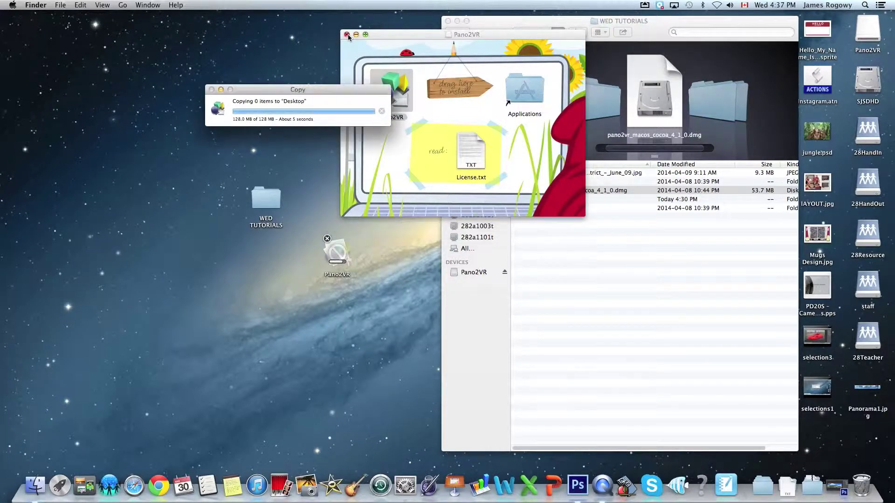
left_click(346, 35)
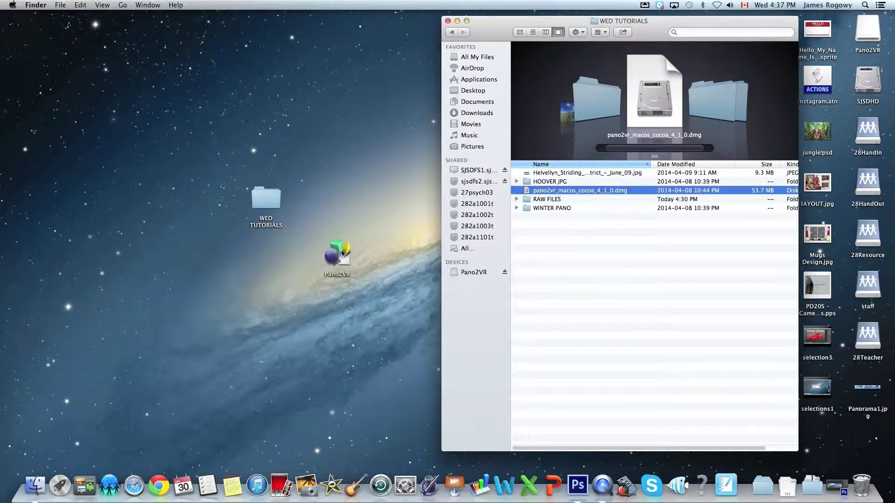
Launch Pano2VR from the Desktop without entering a license key and choose QuickTime as the new output format.
double_click(337, 253)
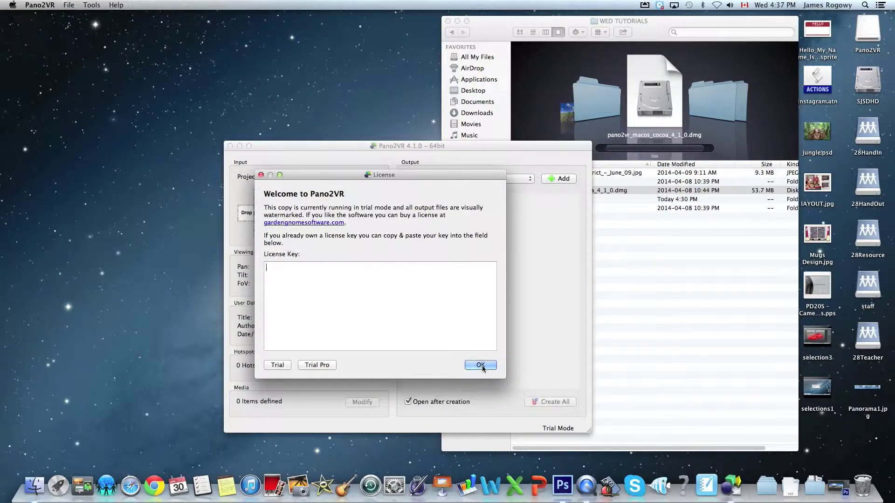
left_click(480, 366)
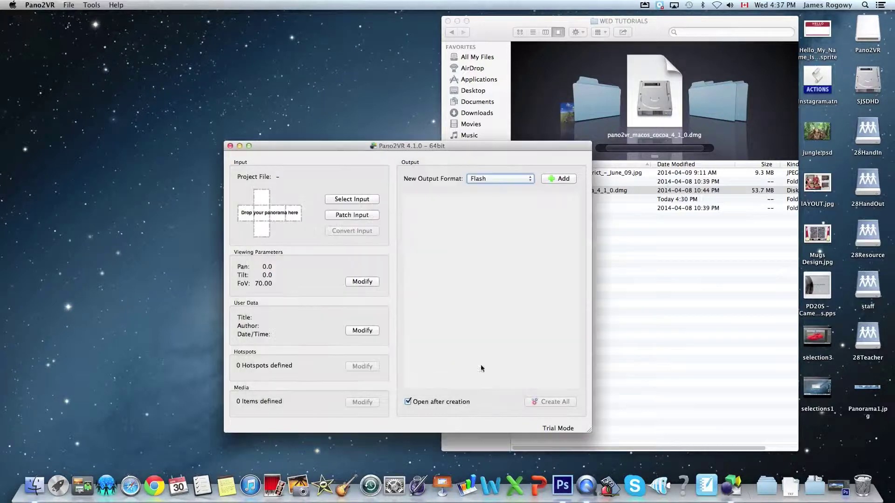
left_click_drag(375, 152, 199, 67)
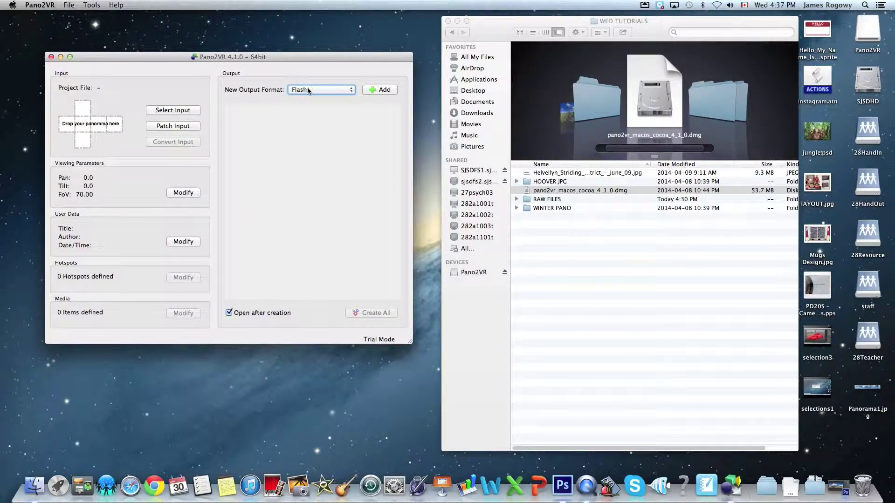
left_click(352, 89)
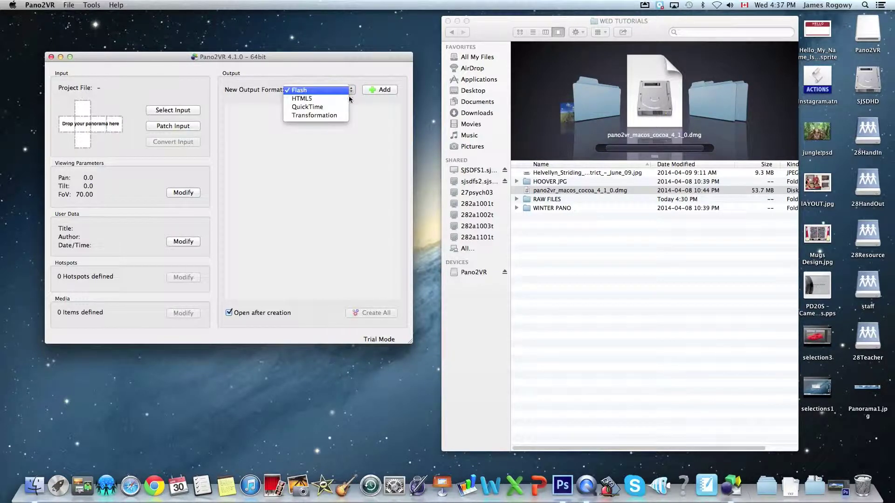
left_click(315, 107)
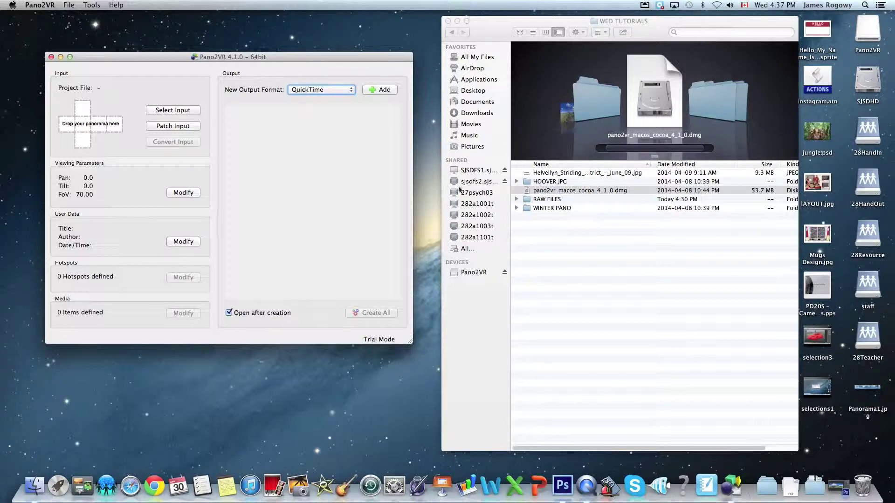
Load the Helvellyn Striding Edge 360 panorama JPG from WED TUTORIALS as the Pano2VR input.
left_click(550, 191)
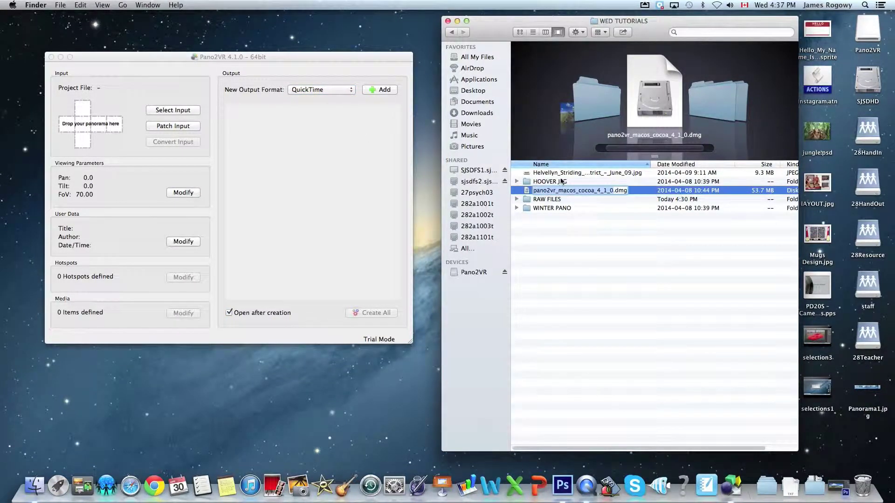
left_click(558, 173)
key("space")
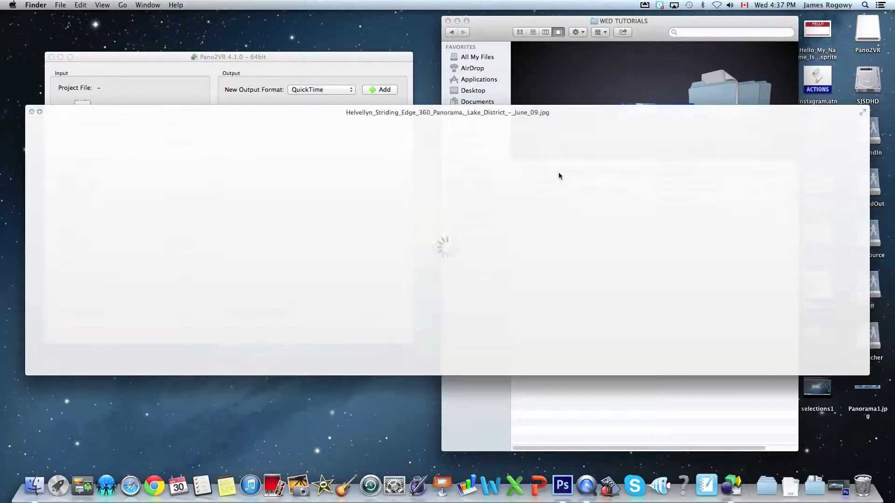
key("space")
left_click_drag(558, 172, 95, 135)
left_click_drag(86, 133, 87, 125)
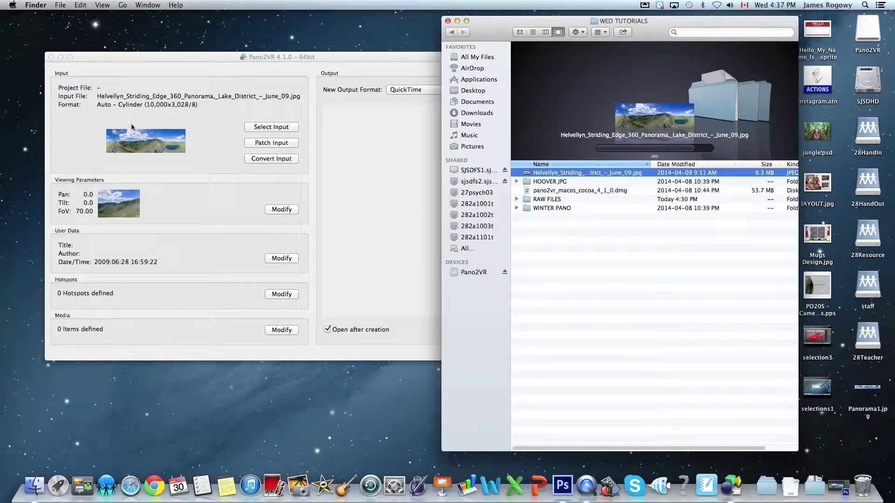
left_click(254, 60)
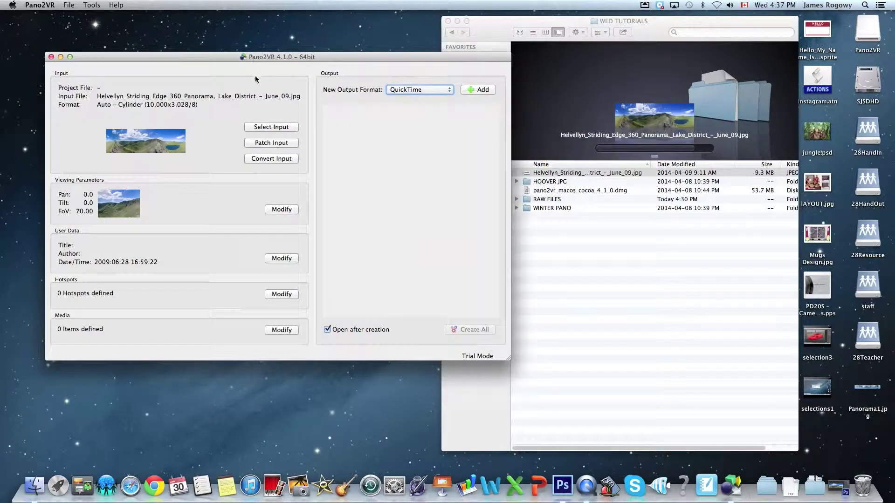
Add a QuickTime output and disable its HTML file.
left_click(480, 90)
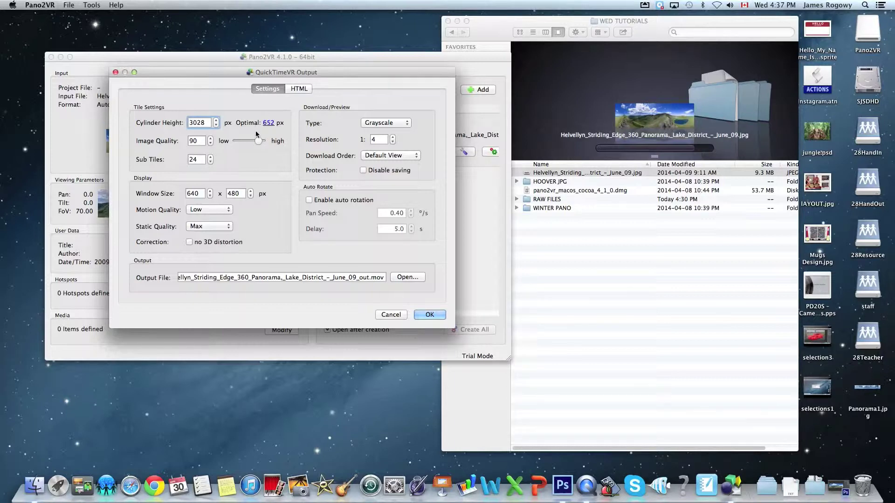
left_click(299, 89)
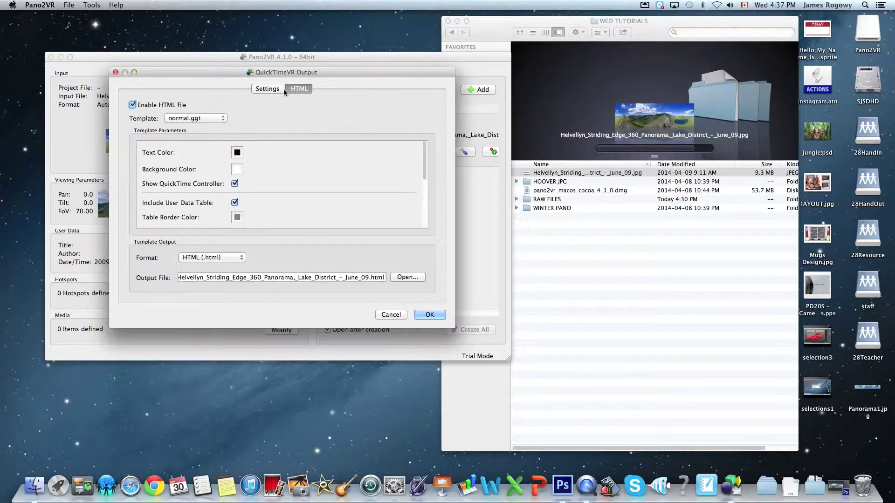
left_click(132, 104)
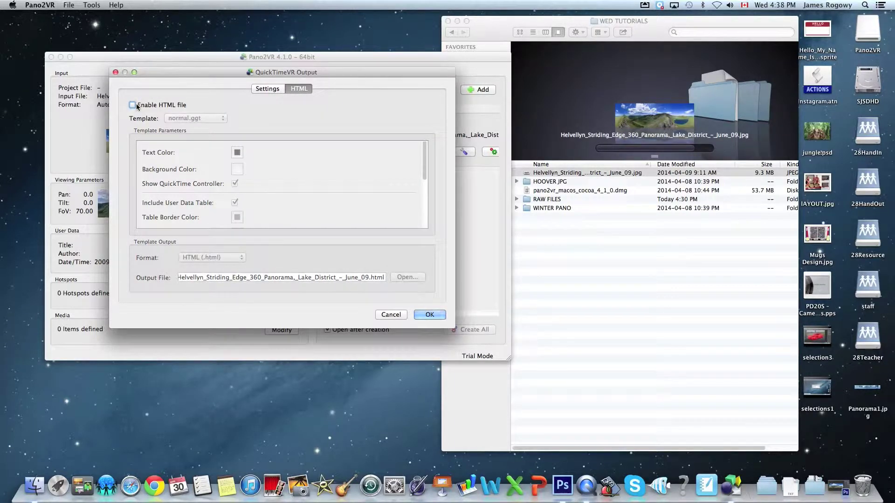
left_click(268, 89)
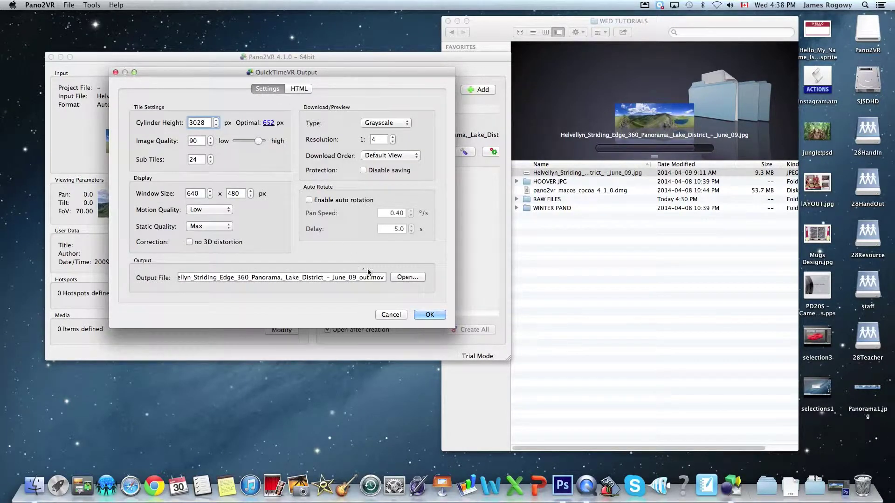
Set the QuickTime output file to 360_Panorama.mov on the Desktop and accept the output settings.
left_click(414, 278)
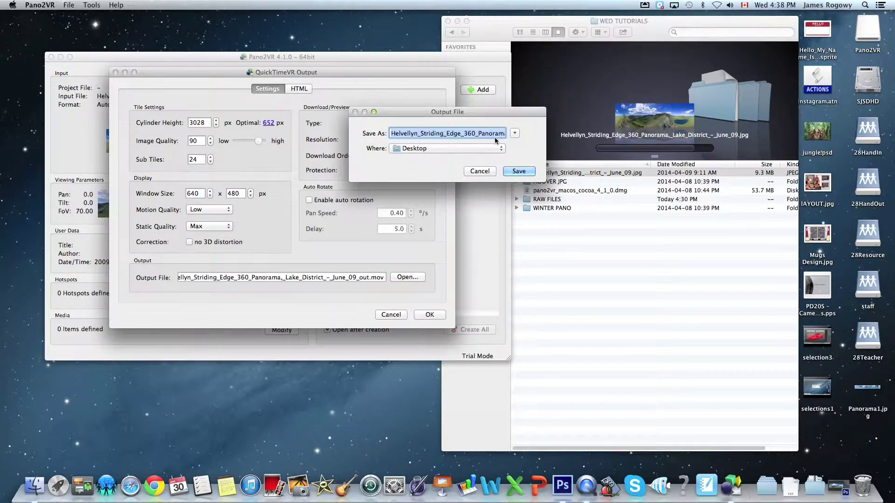
left_click(466, 134)
left_click_drag(464, 135, 276, 146)
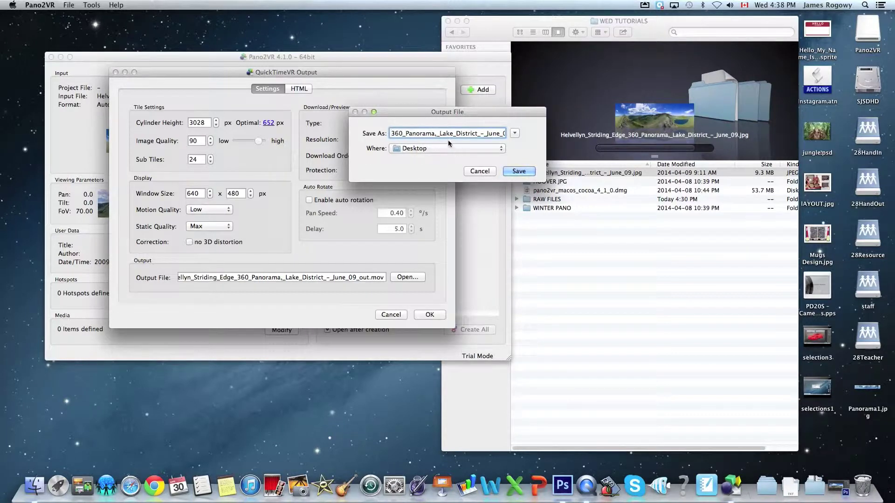
left_click_drag(437, 134, 533, 131)
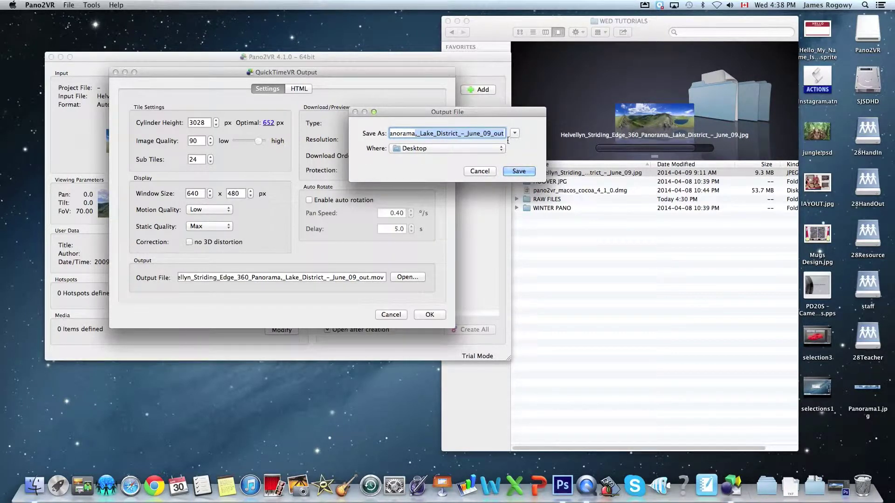
key("BackSpace")
key("BackSpace")
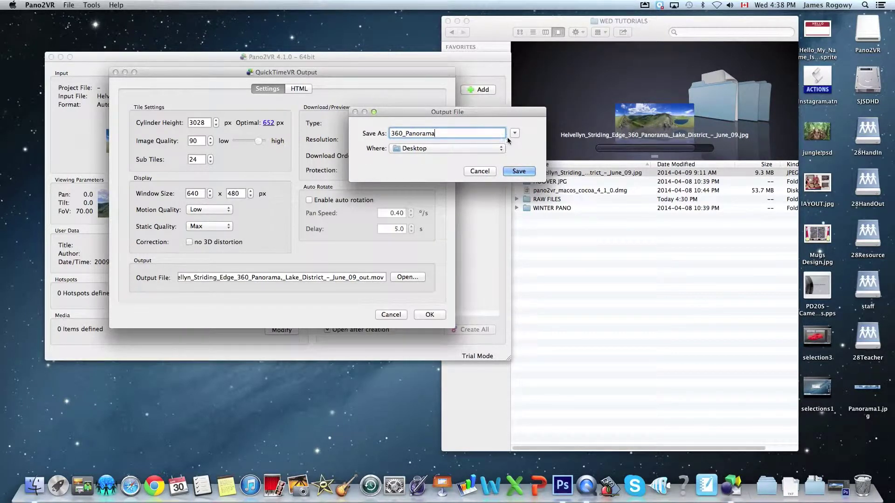
left_click(529, 172)
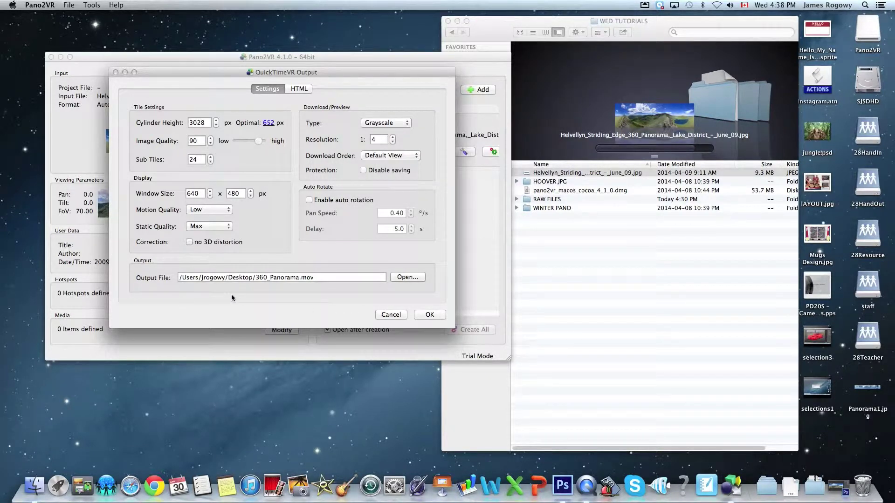
left_click(430, 315)
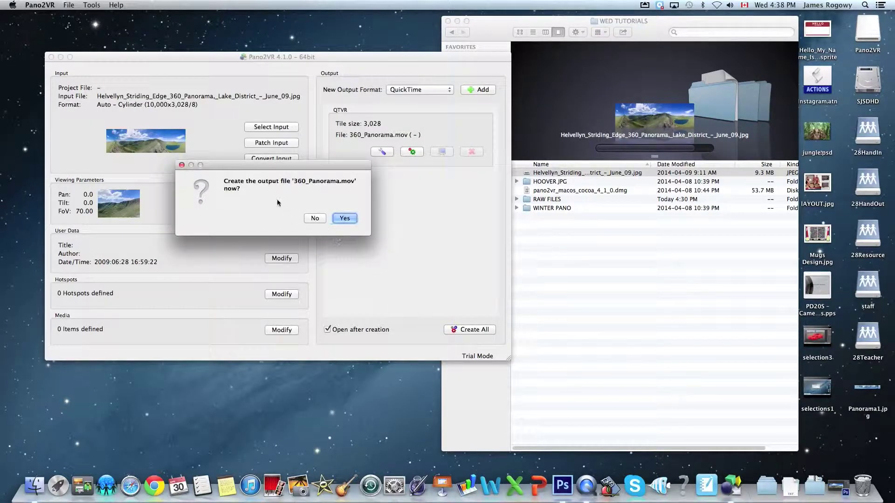
Create 360_Panorama.mov, saving the Pano2VR project to the Desktop under its suggested name.
left_click(345, 218)
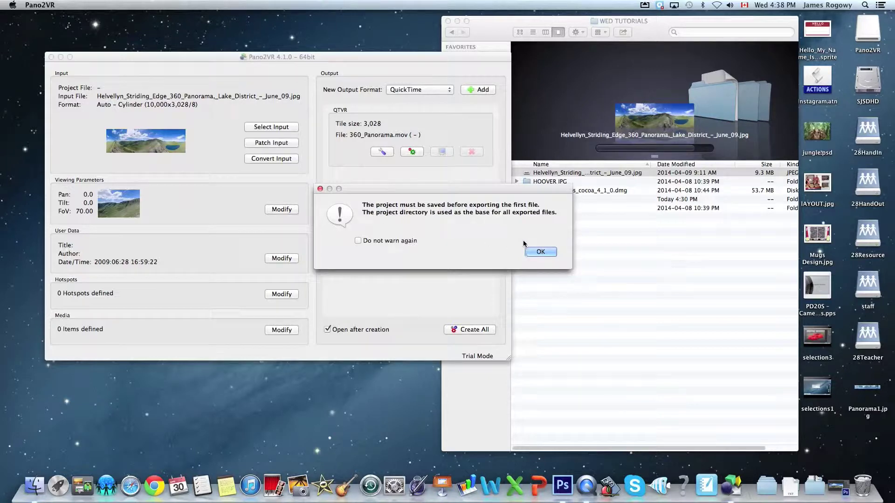
left_click(539, 252)
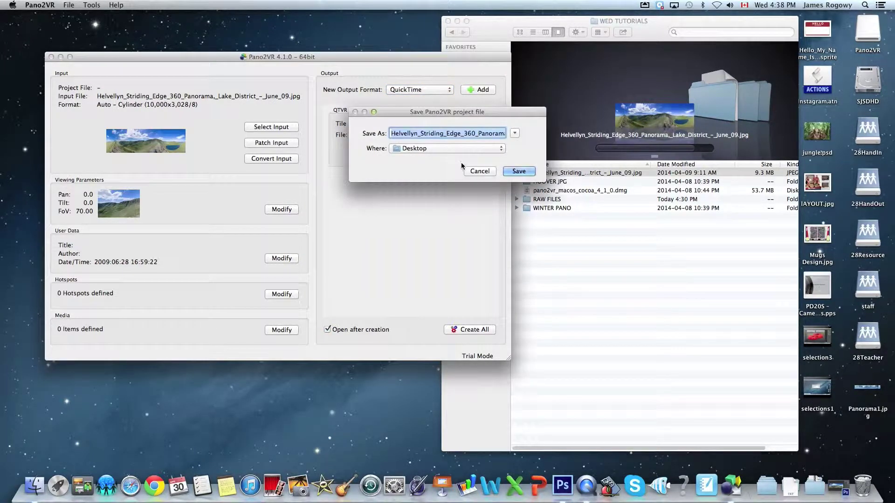
left_click(519, 171)
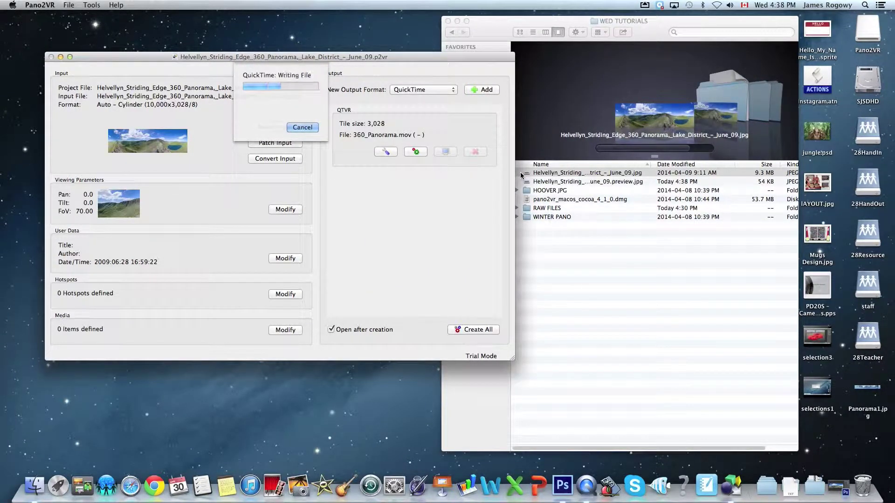
Minimize Pano2VR, close the WED TUTORIALS window and open 360_Panorama.mov from the Desktop in QuickTime Player 7.
left_click(61, 59)
left_click(478, 21)
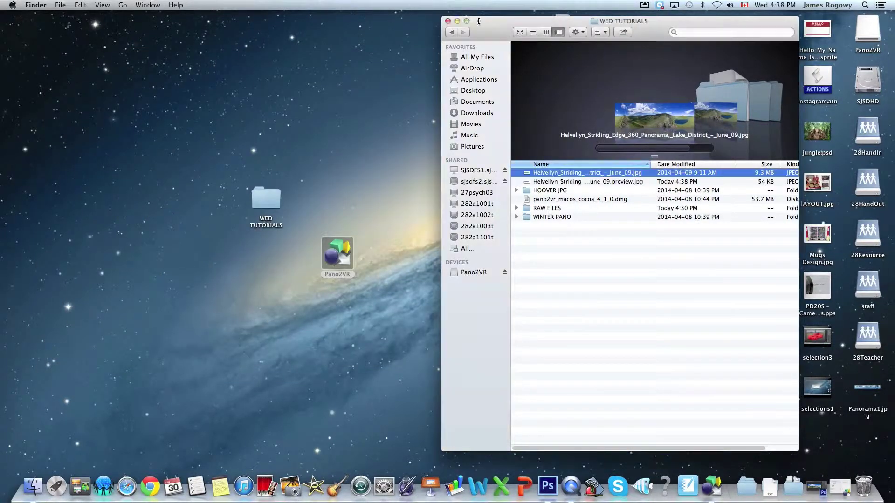
left_click(448, 22)
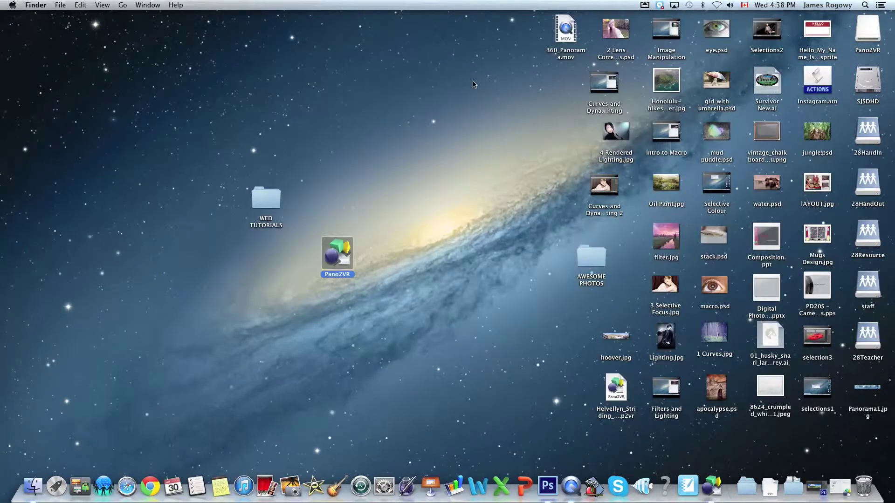
left_click(567, 48)
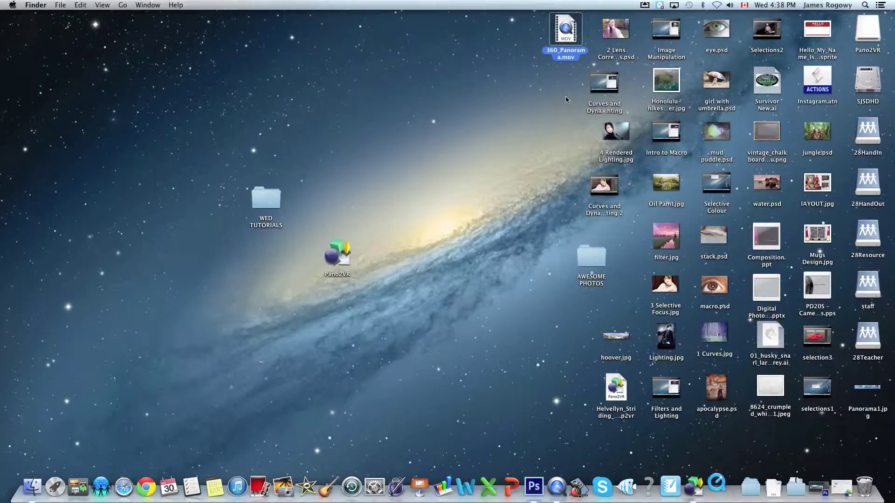
key("super+o")
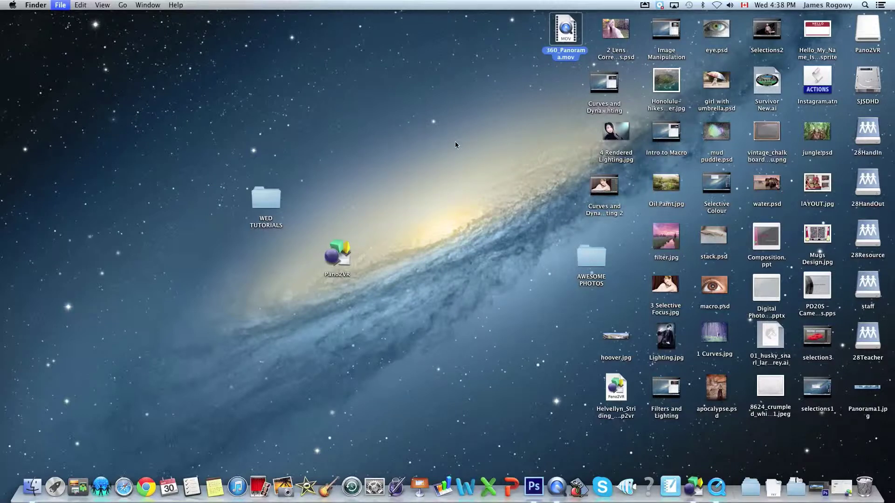
Reposition the 360_Panorama.mov window and switch the movie to full screen.
mouse_move(166, 27)
left_mouse_down()
mouse_move(177, 26)
mouse_move(159, 17)
left_mouse_up()
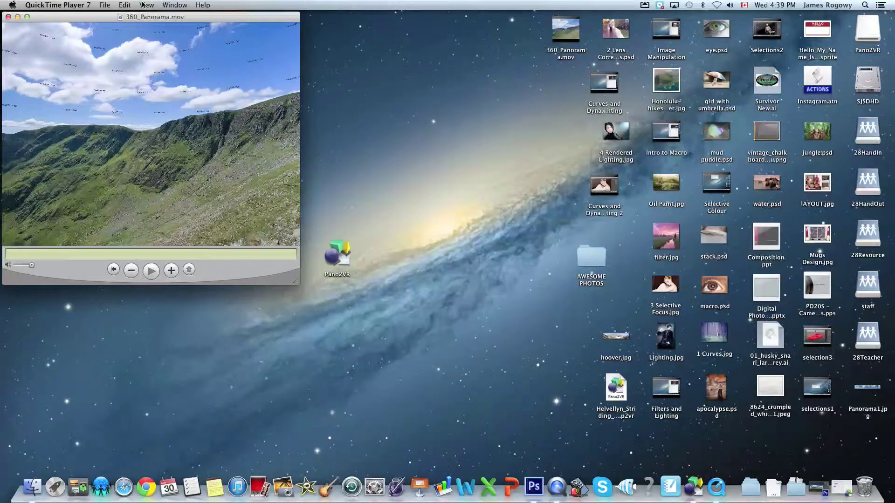
left_click(146, 4)
left_click(154, 57)
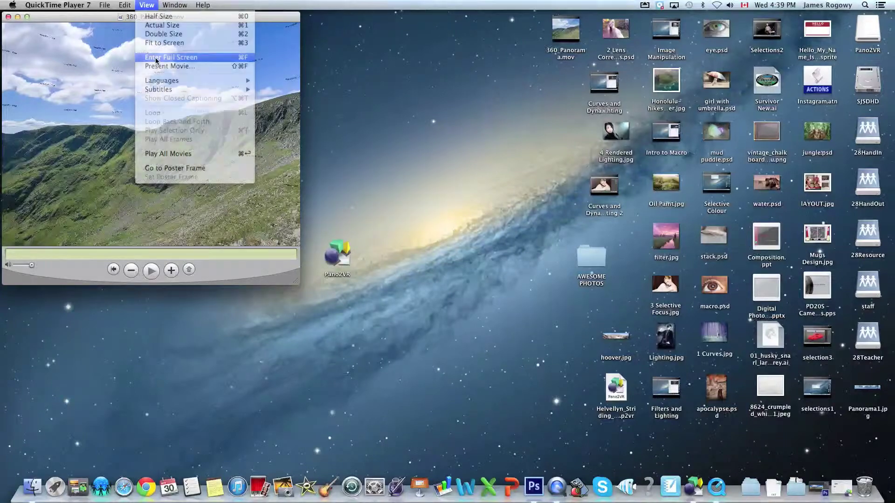